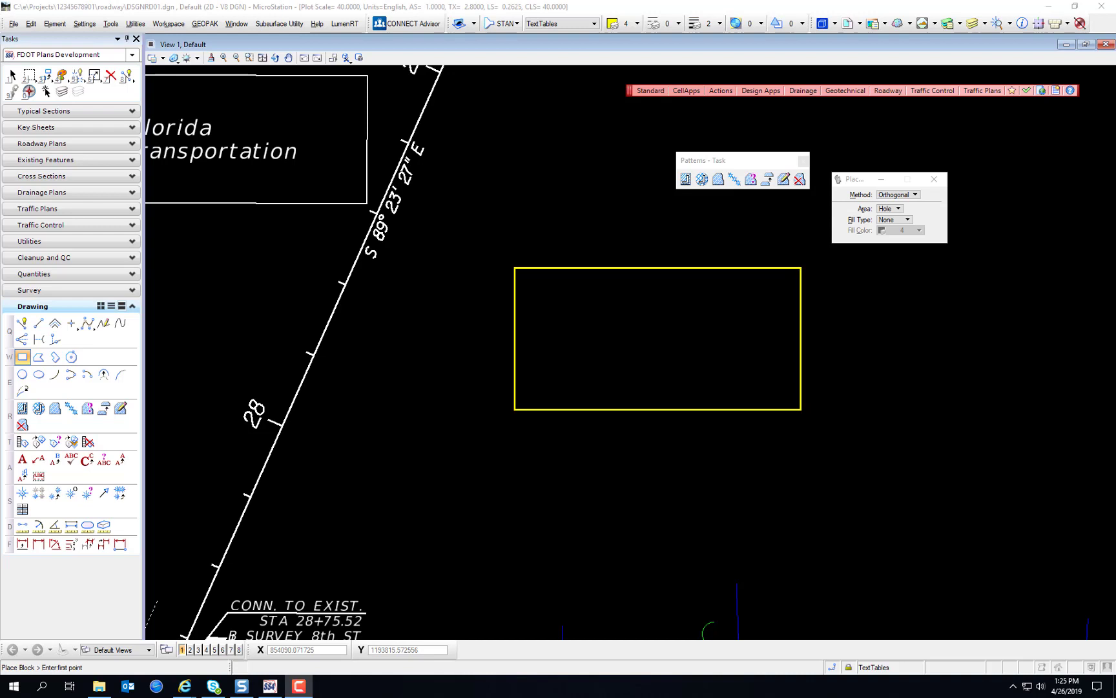
Step: Switch on Patterns in View 1's View Attributes so hatching becomes visible
left_click(686, 179)
left_click(162, 59)
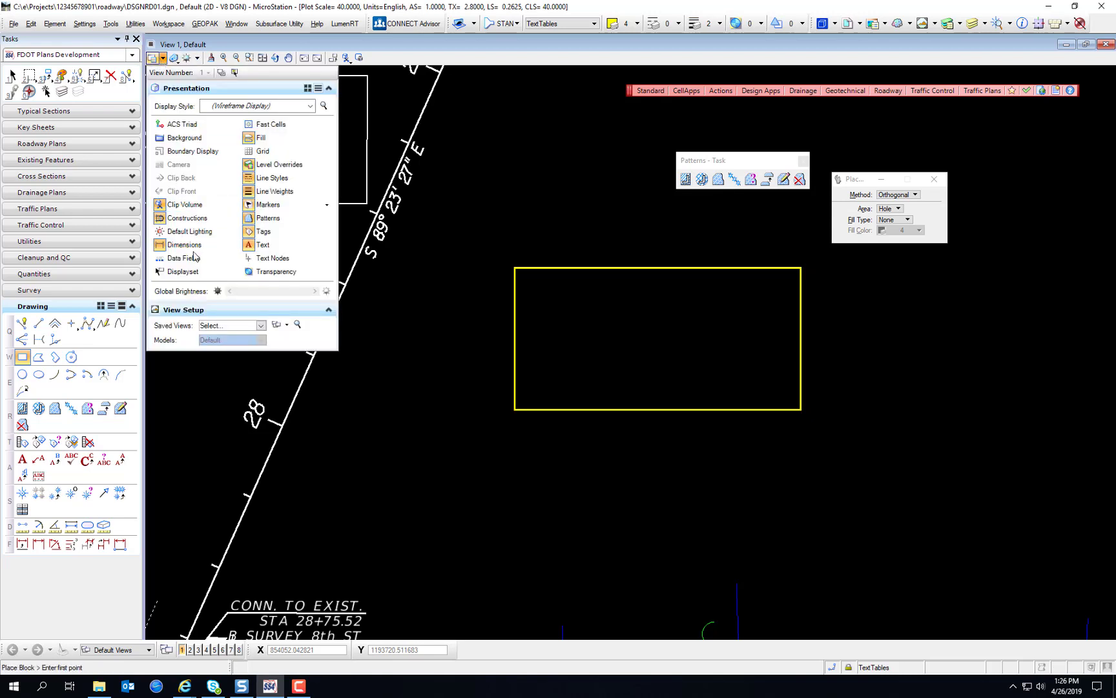
left_click(297, 218)
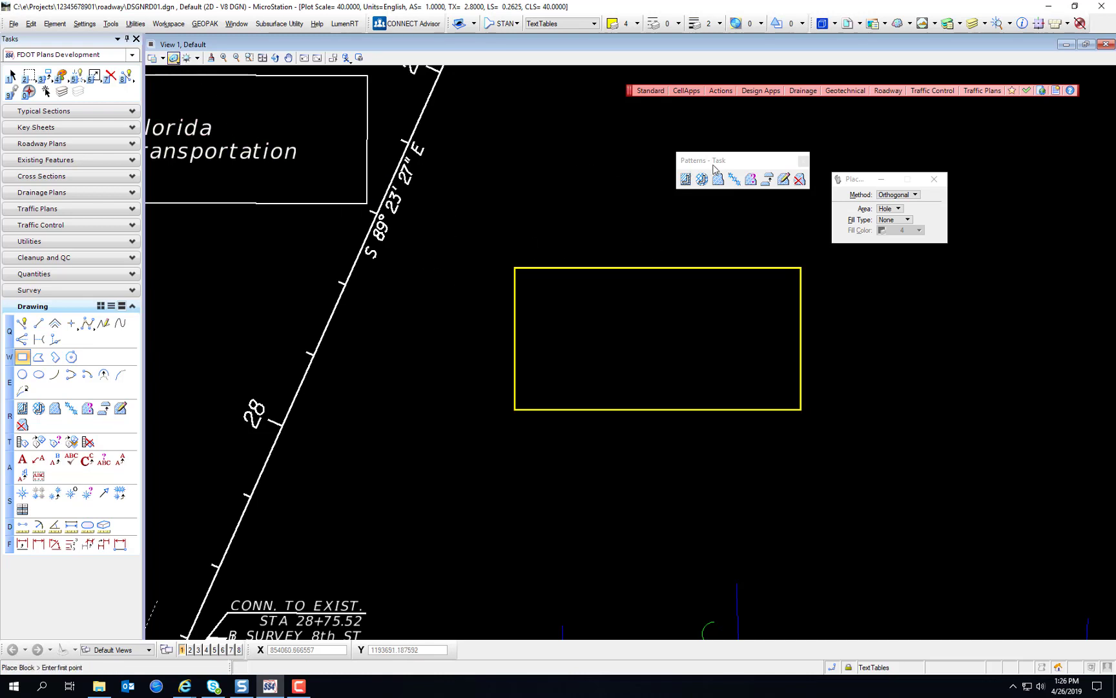
Step: Reopen Patterns from the Drawing task as a floating toolbox above the drawing, hiding Linear Pattern
left_click_drag(712, 165, 510, 204)
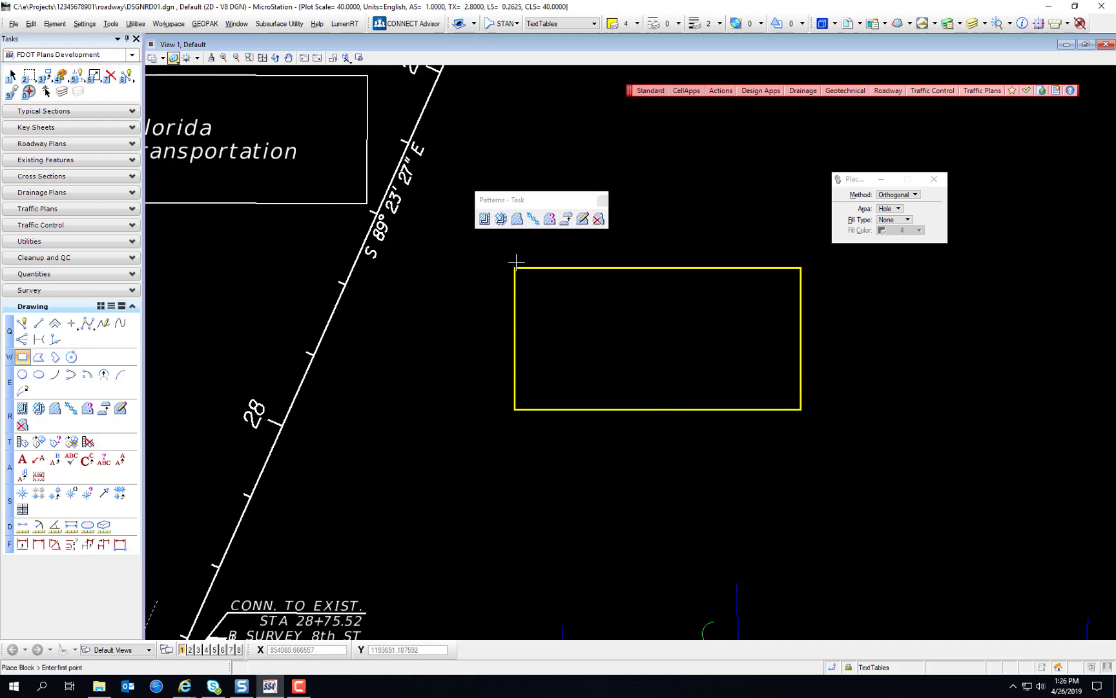
left_click(602, 201)
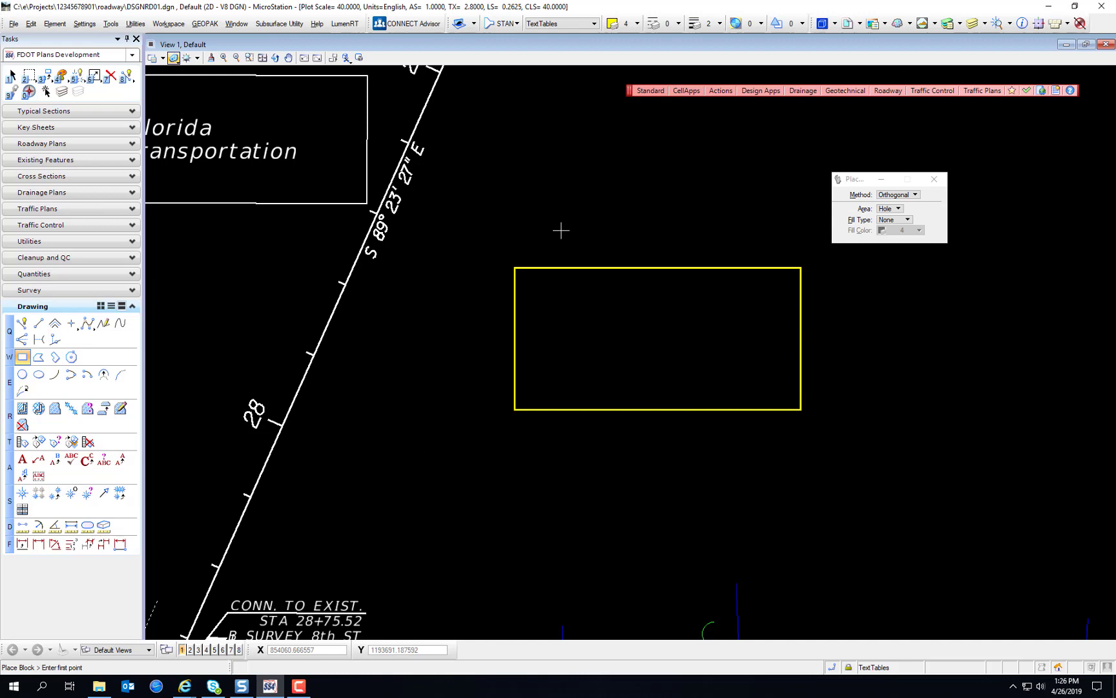
right_click(119, 431)
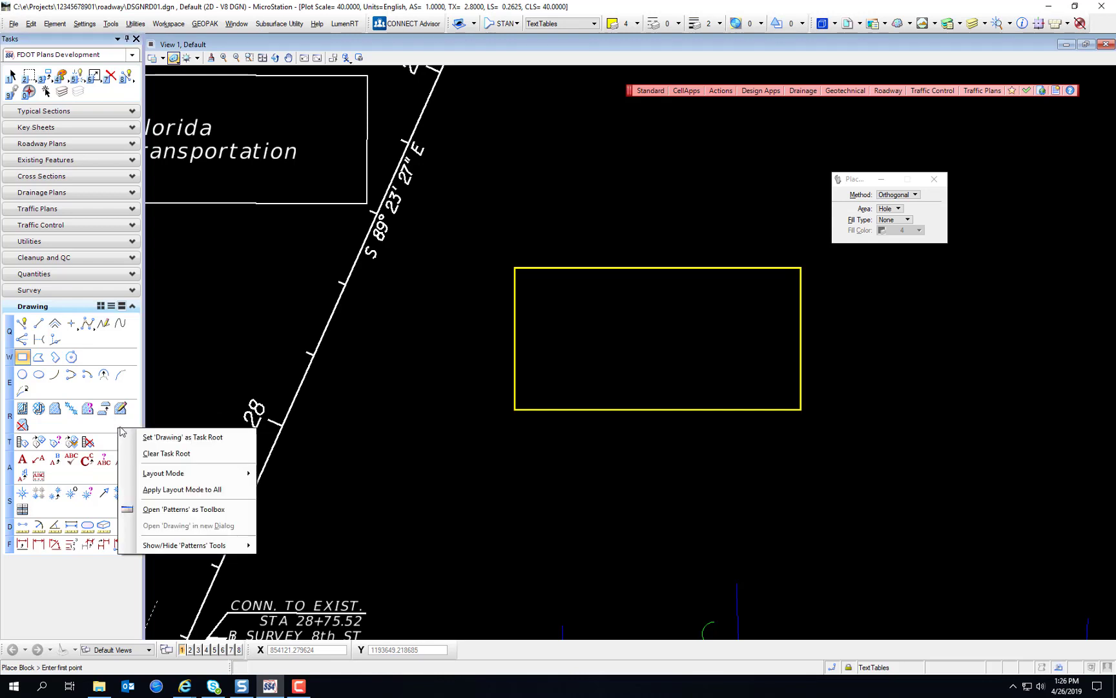
left_click(183, 510)
left_click_drag(259, 496, 671, 161)
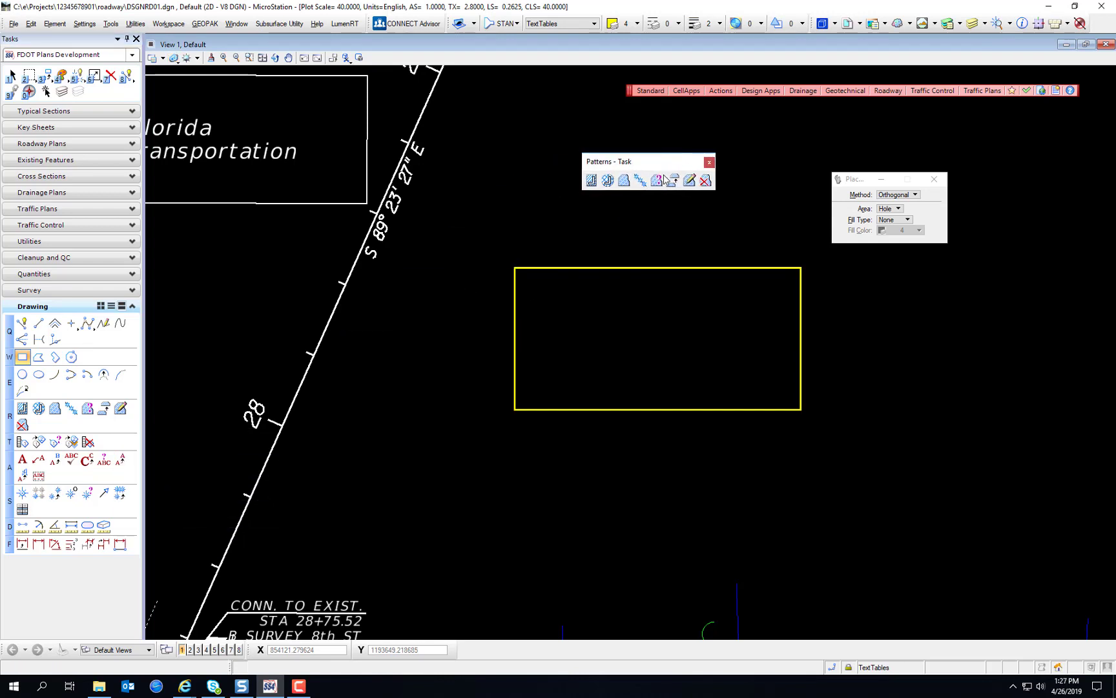
right_click(630, 174)
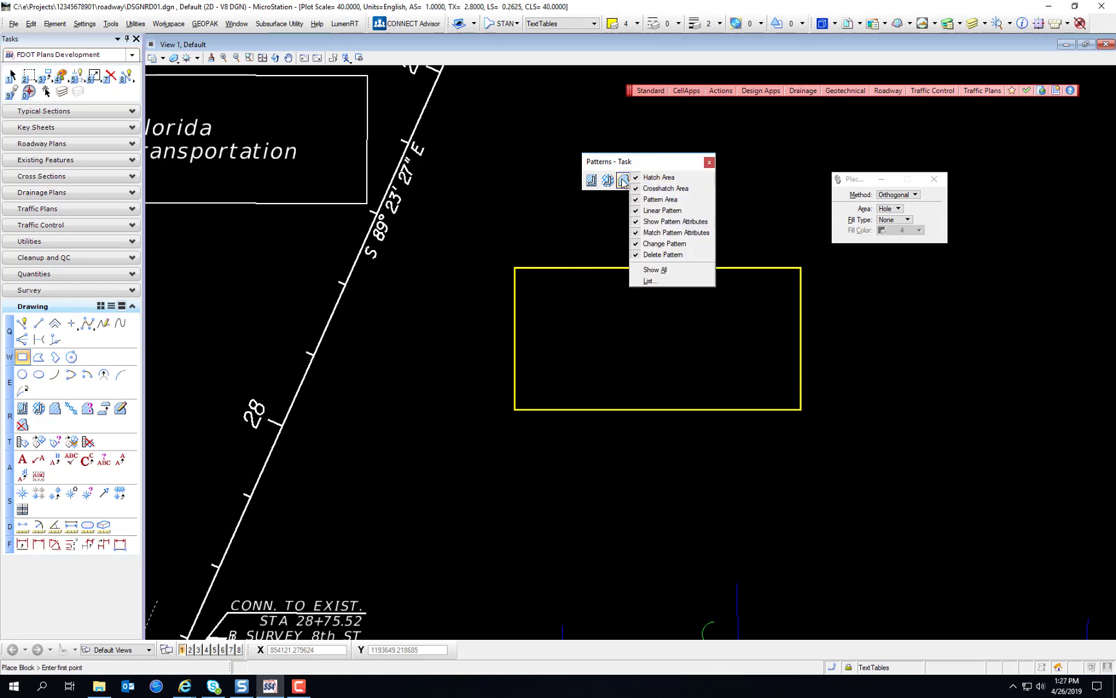
left_click(662, 210)
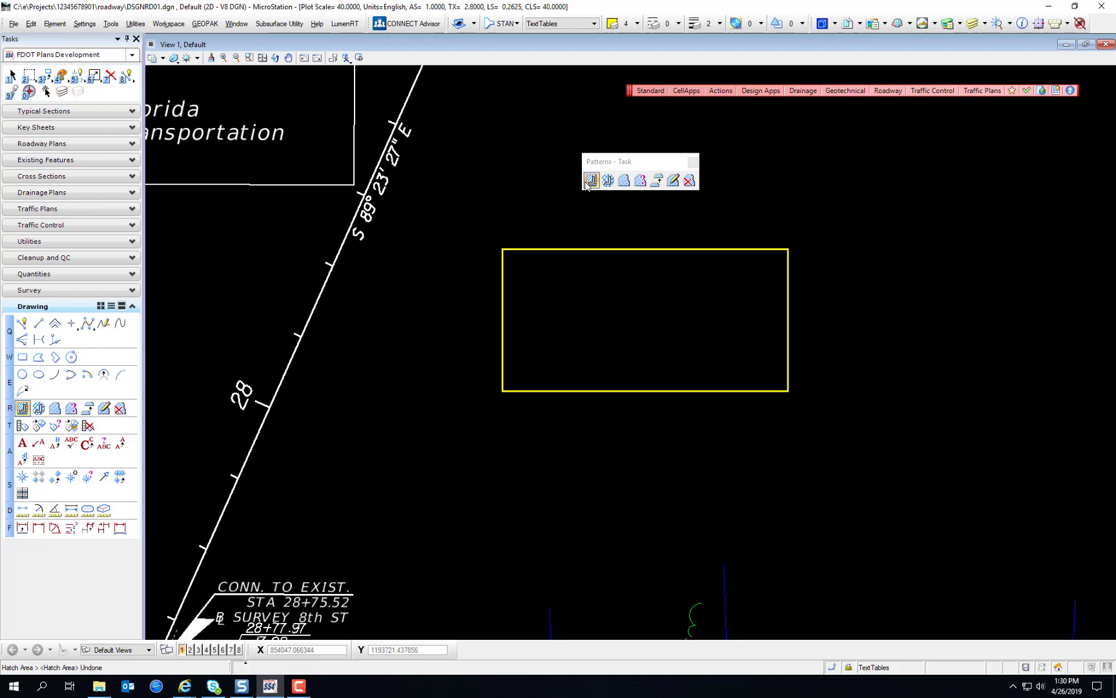
Step: Start Hatch Area and hatch the yellow rectangle with the Element method
left_click(590, 181)
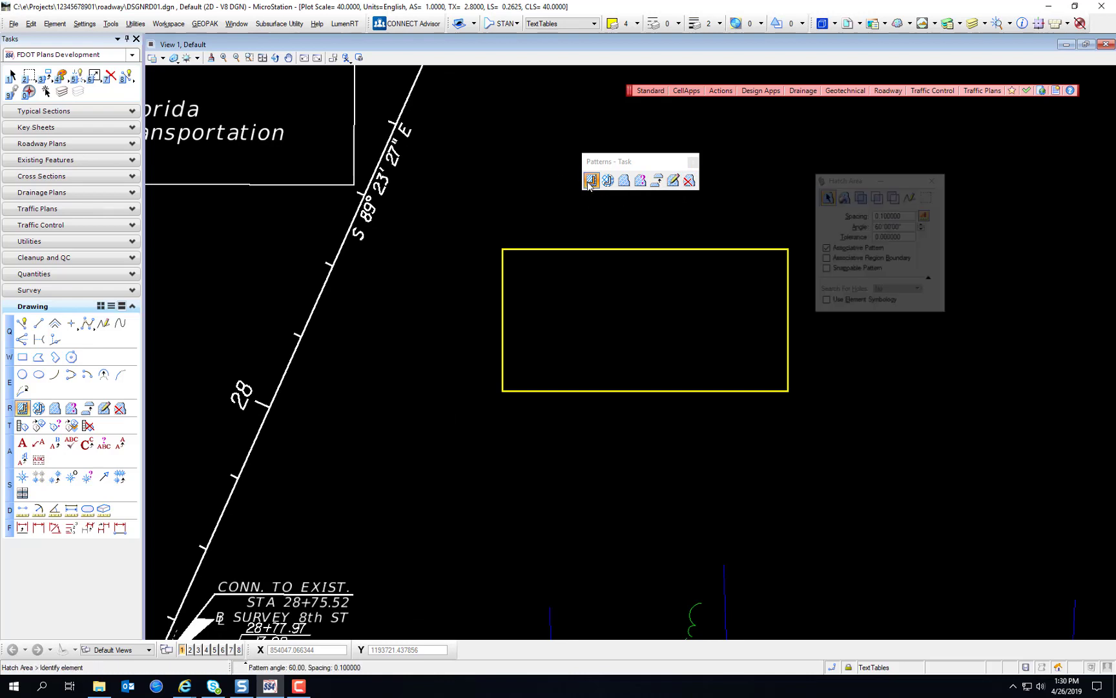
left_click(826, 197)
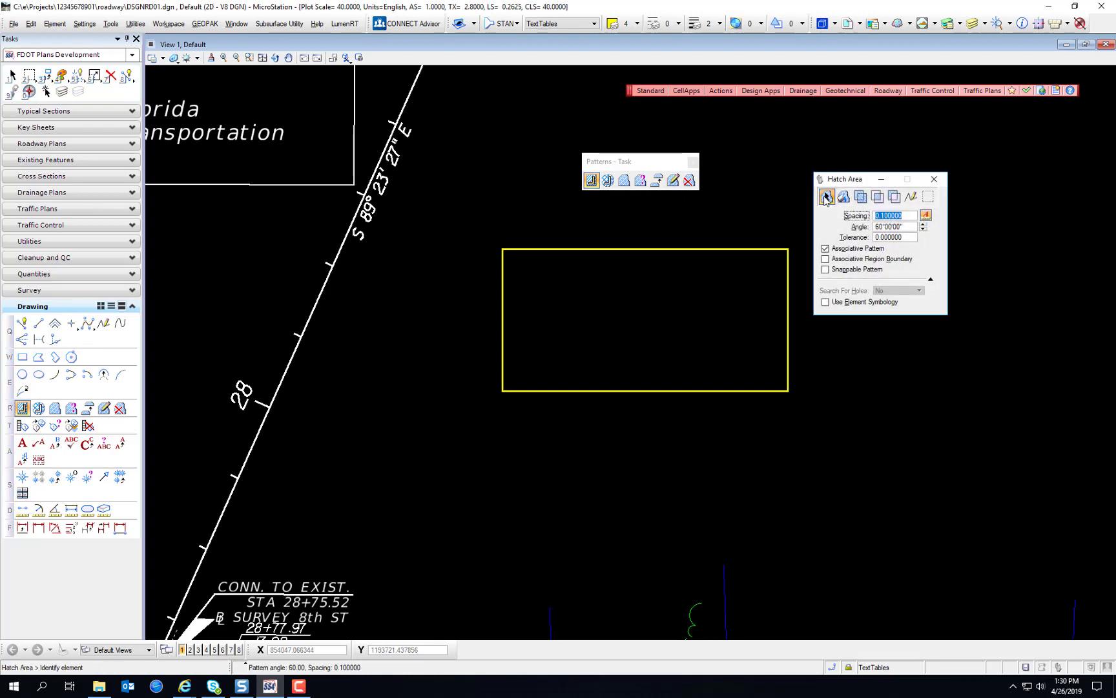
left_click(787, 249)
left_click(788, 230)
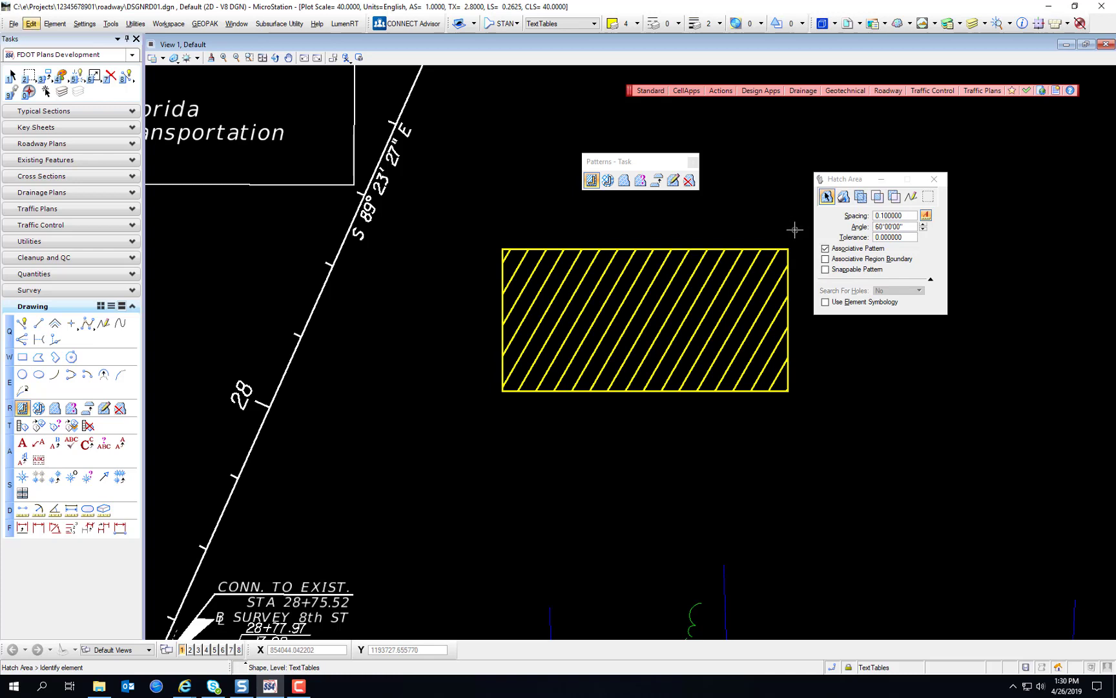
Step: Try a Flood-method hatch inside the rectangle, then undo it
left_click(843, 197)
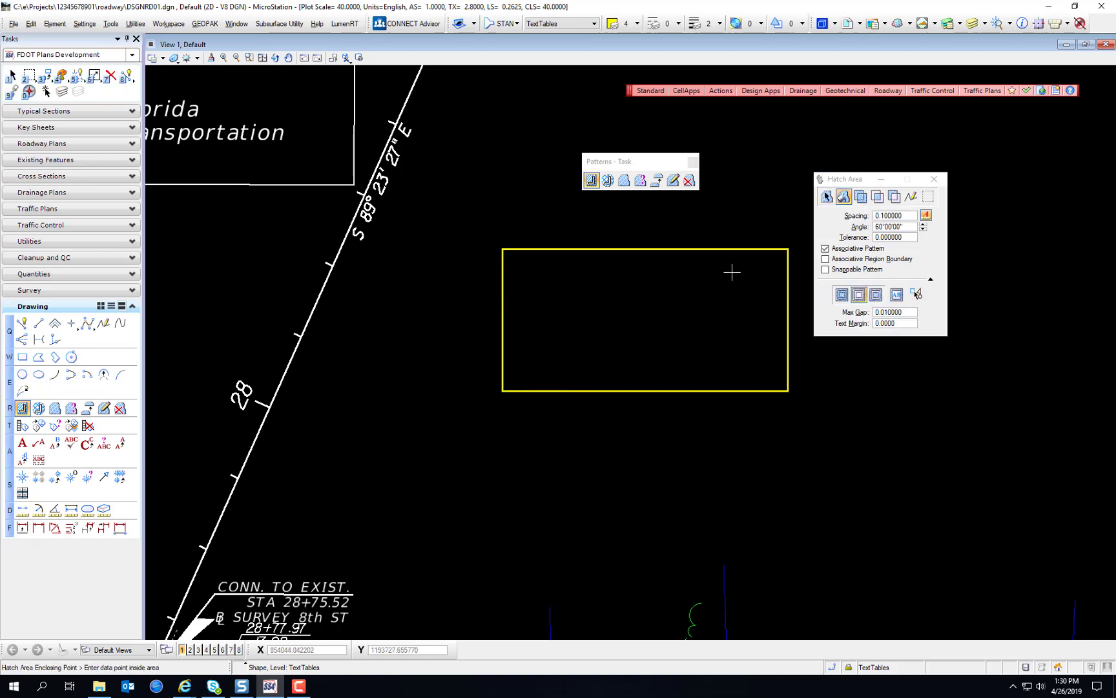
left_click(595, 287)
left_click(885, 396)
key("ctrl+z")
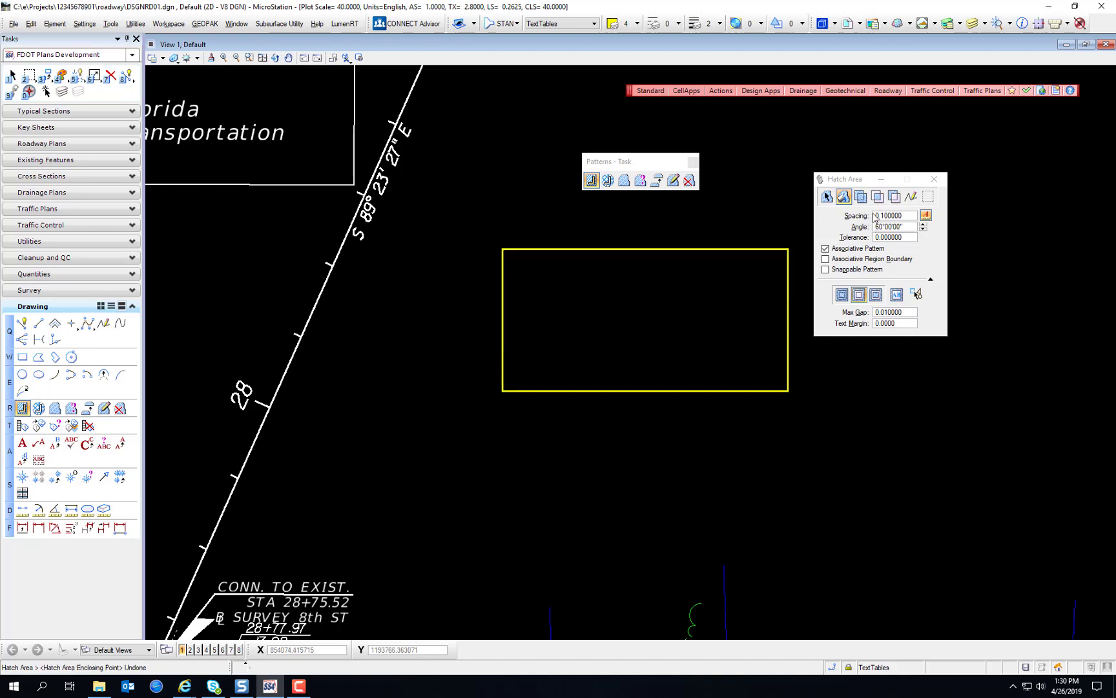
Step: Browse the Union and Difference methods, then return to the Element method
left_click(860, 196)
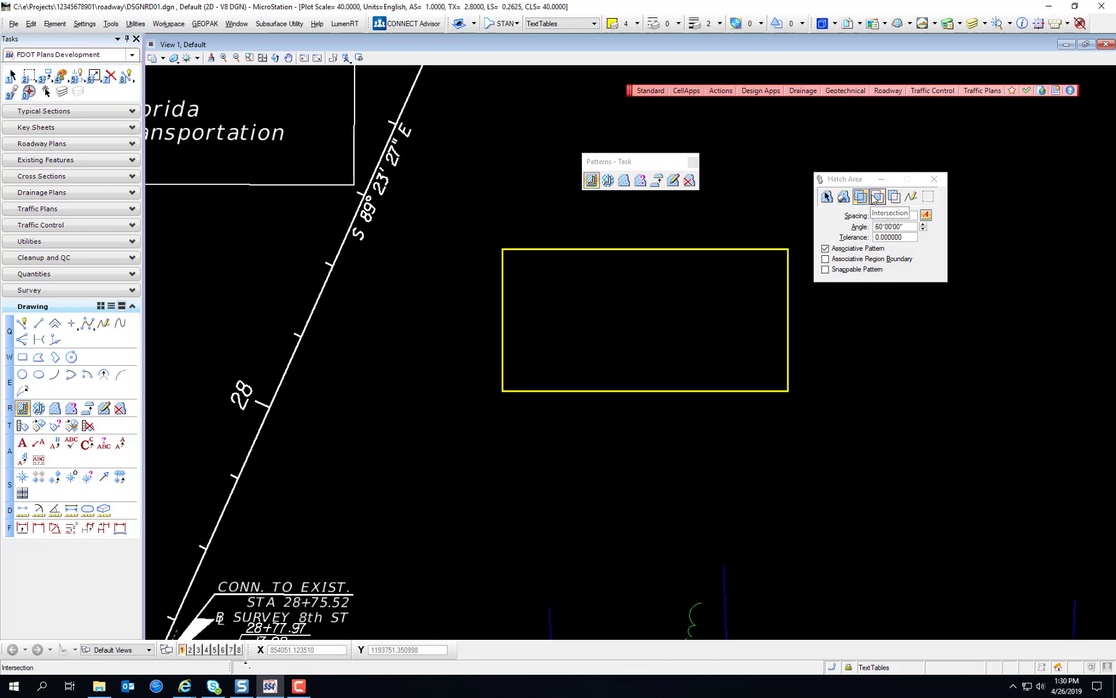
left_click(894, 196)
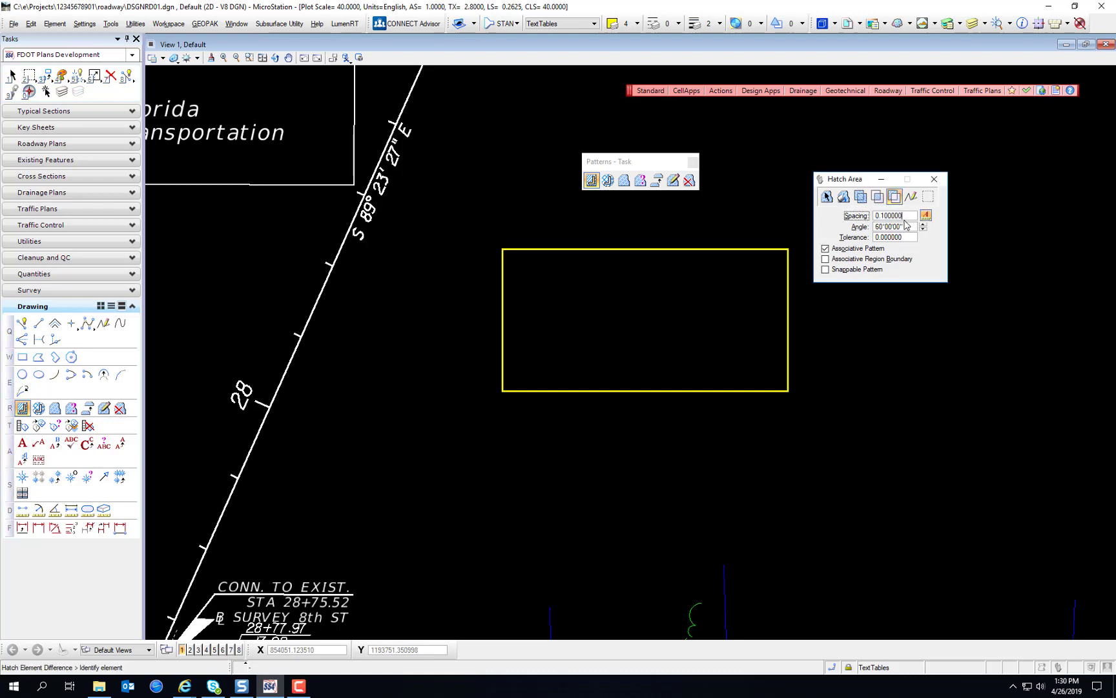
left_click(822, 198)
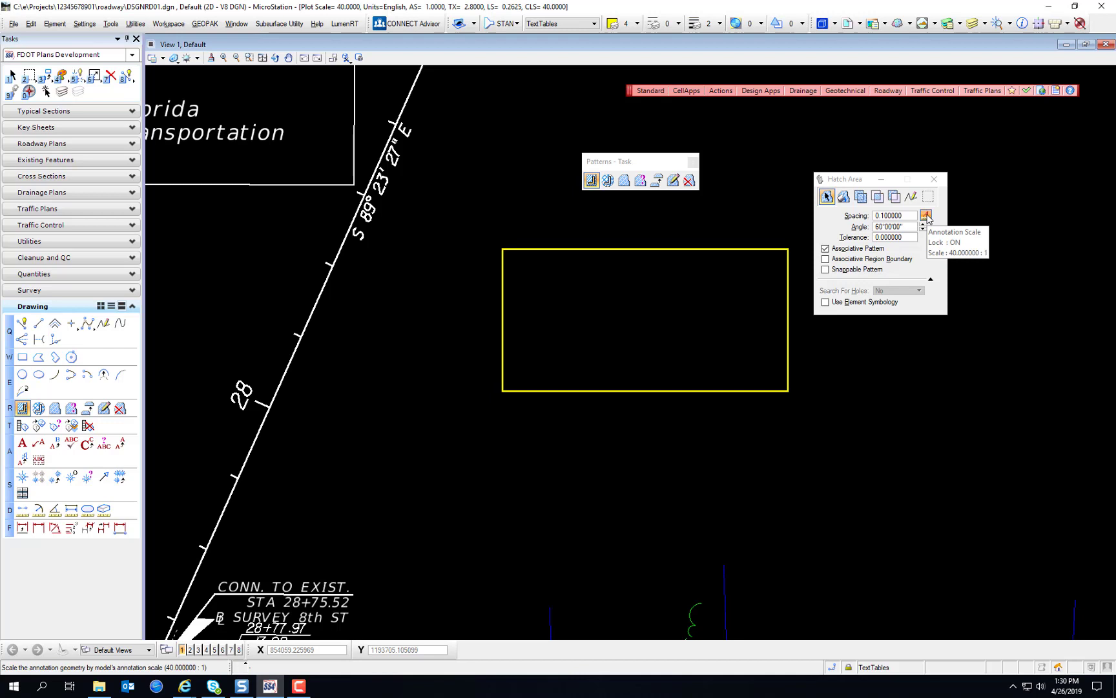
Step: Hatch the rectangle at a 45° angle as a trial, then undo it
scroll(853, 445, "down", 6)
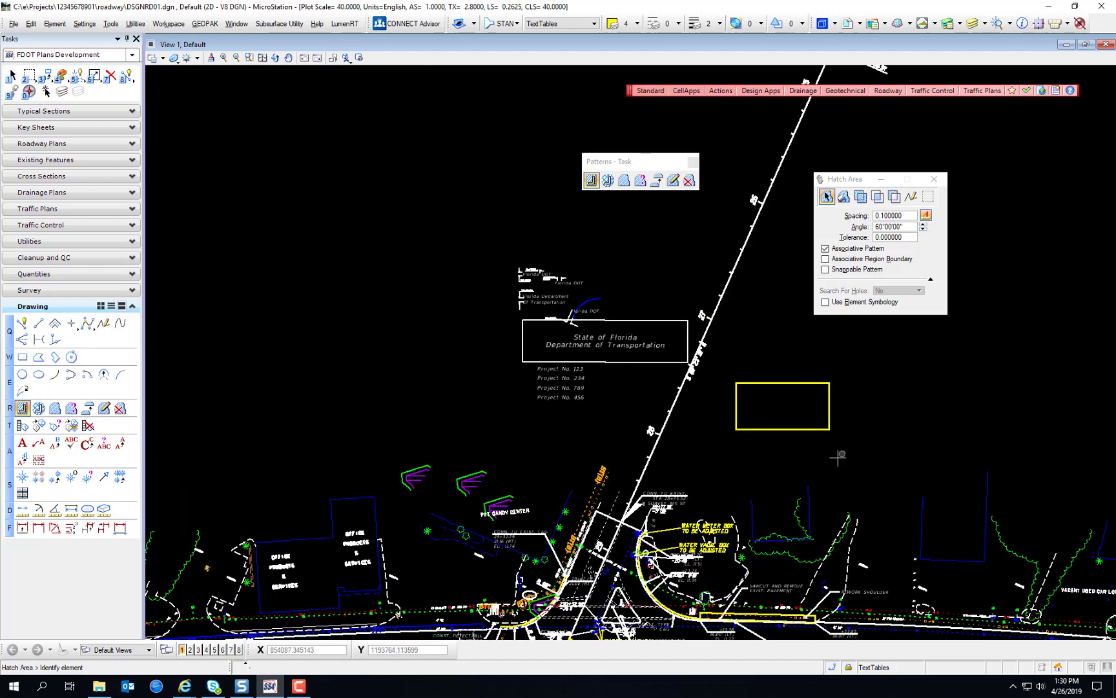
scroll(814, 485, "up", 4)
scroll(872, 384, "up", 3)
mouse_move(862, 384)
middle_mouse_down()
mouse_move(848, 379)
mouse_move(809, 431)
middle_mouse_up()
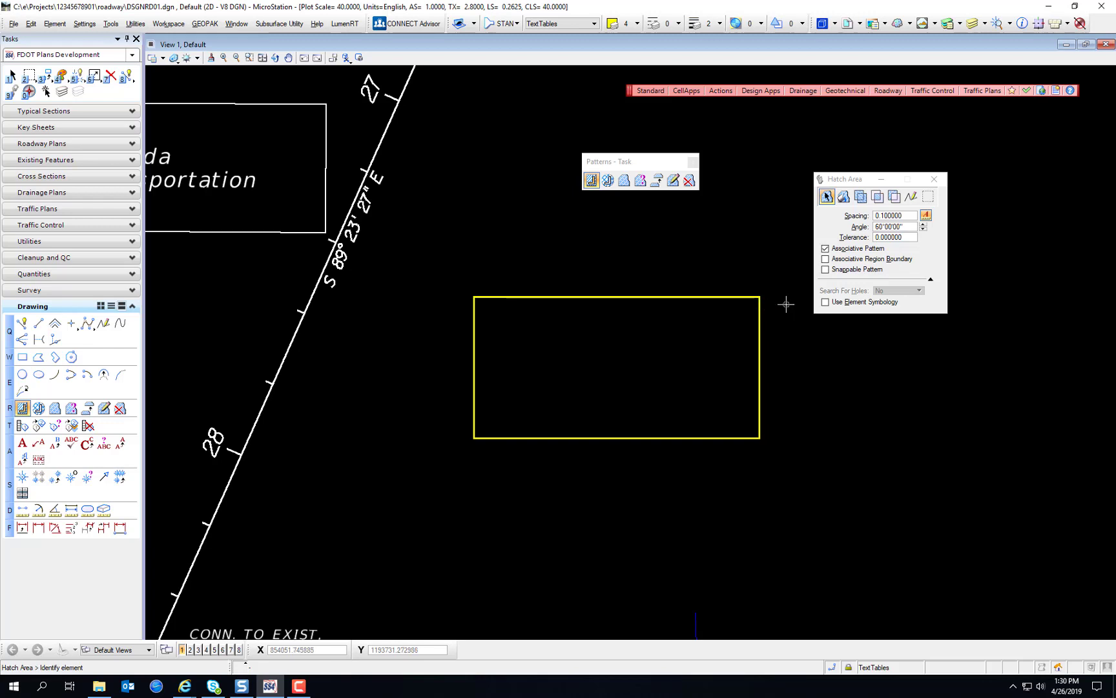
left_click(909, 230)
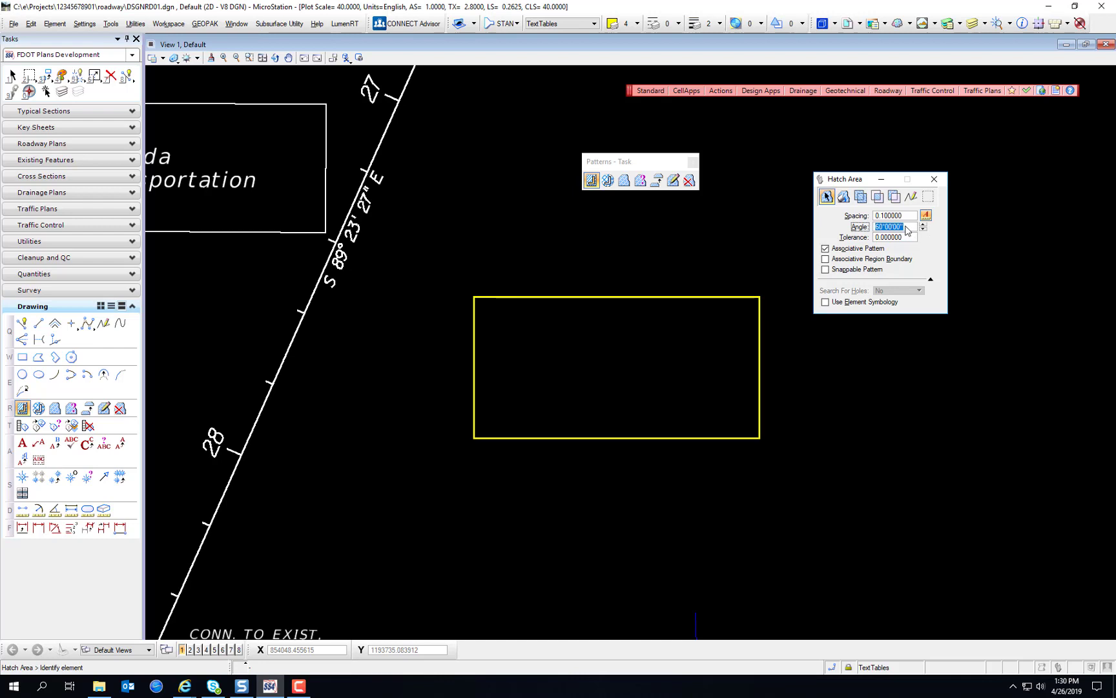
type("45")
left_click(749, 297)
left_click(801, 358)
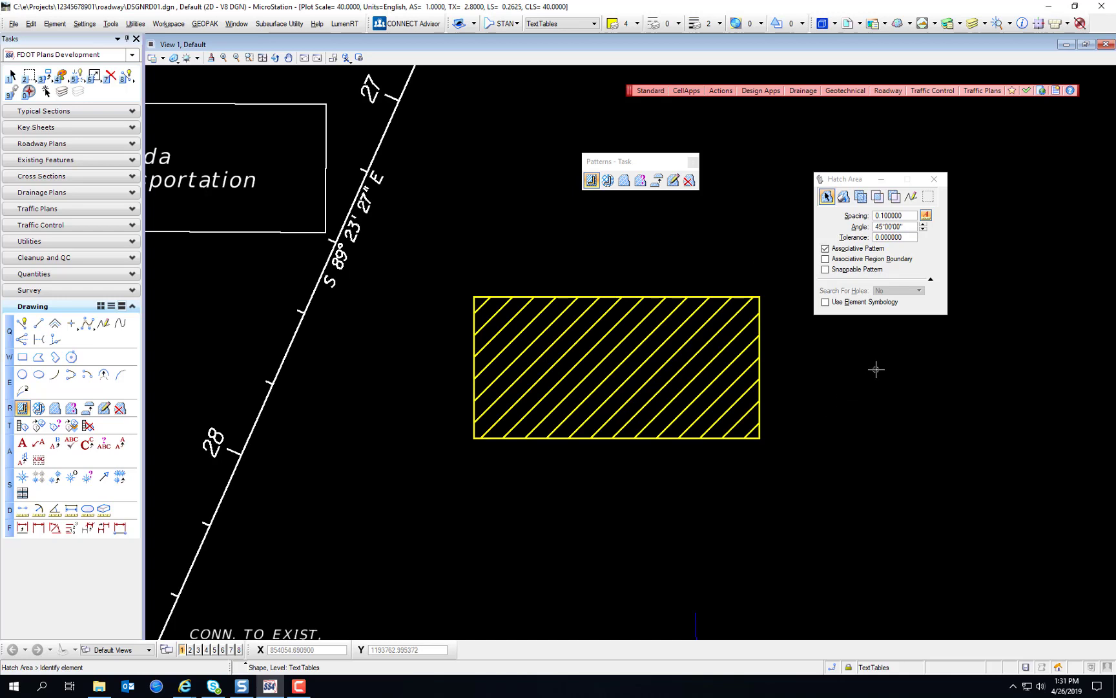
key("ctrl+z")
Step: Set the hatch angle to 15°, hatch the rectangle, then undo it
double_click(895, 226)
type("15")
left_click(741, 296)
left_click(769, 257)
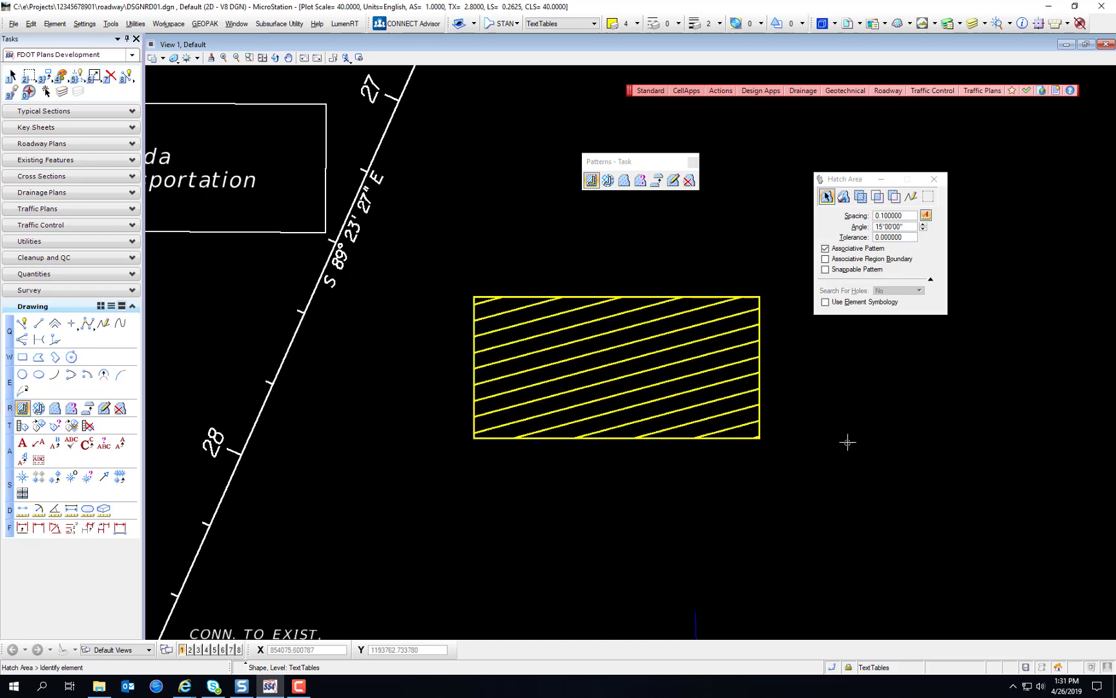
key("ctrl+z")
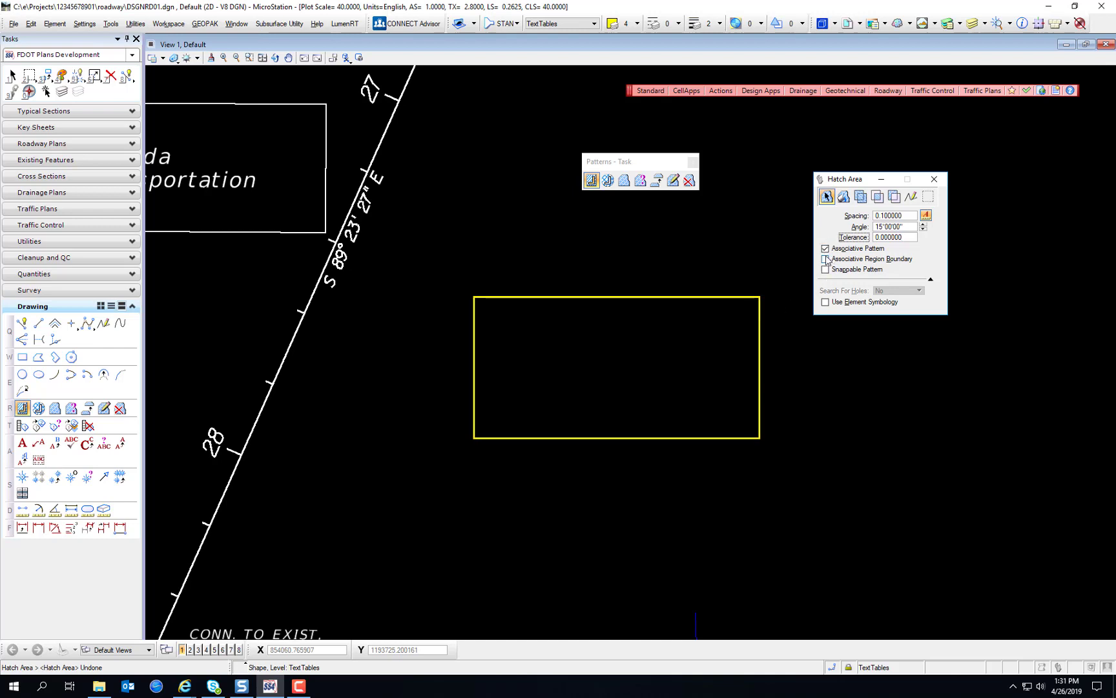
Step: Hatch the rectangle at 15°, move it with Element Selection, then undo the move and hatch
left_click(755, 297)
left_click(755, 296)
left_click(12, 76)
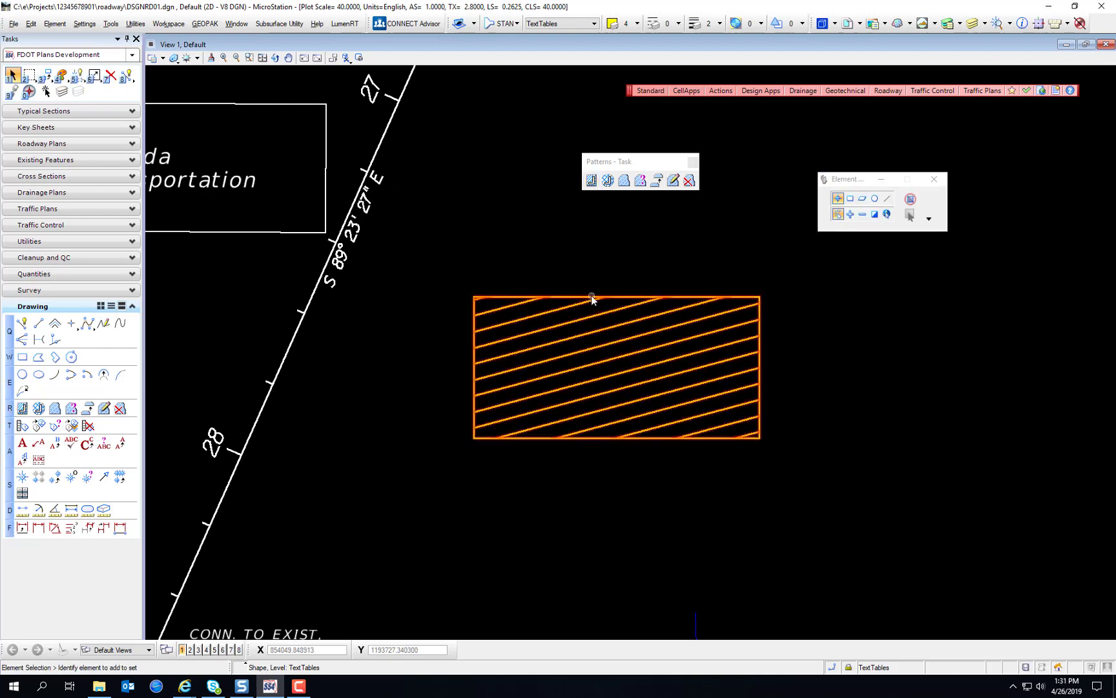
mouse_move(591, 296)
left_mouse_down()
mouse_move(588, 224)
mouse_move(489, 241)
left_mouse_up()
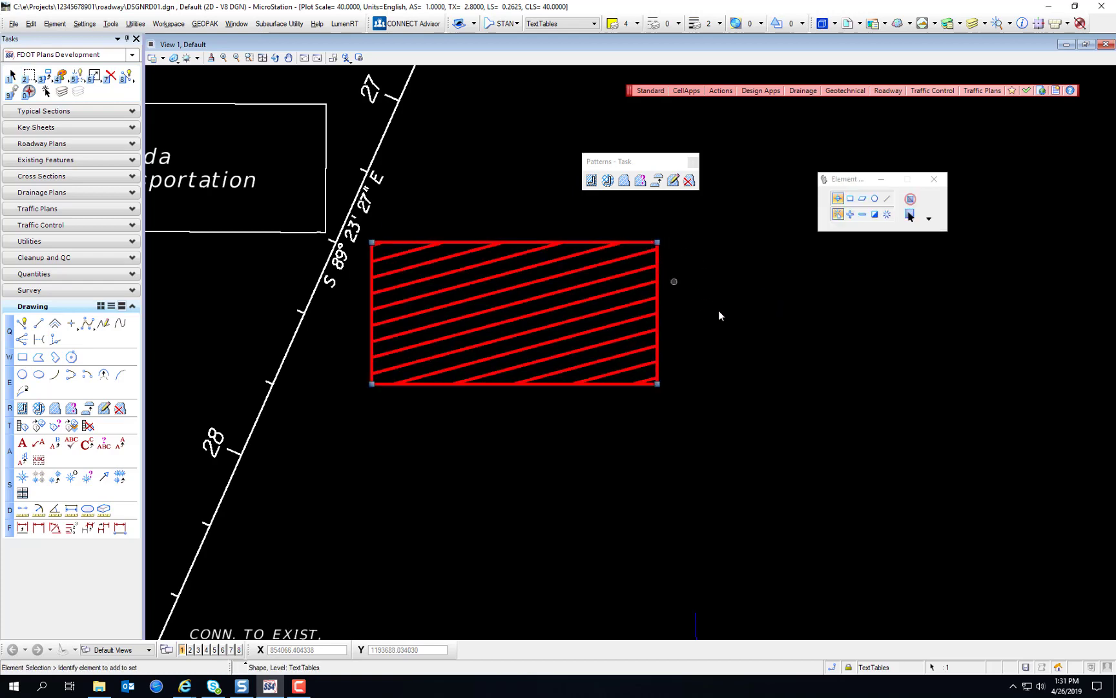
left_click_drag(623, 264, 799, 330)
left_click_drag(710, 309, 587, 248)
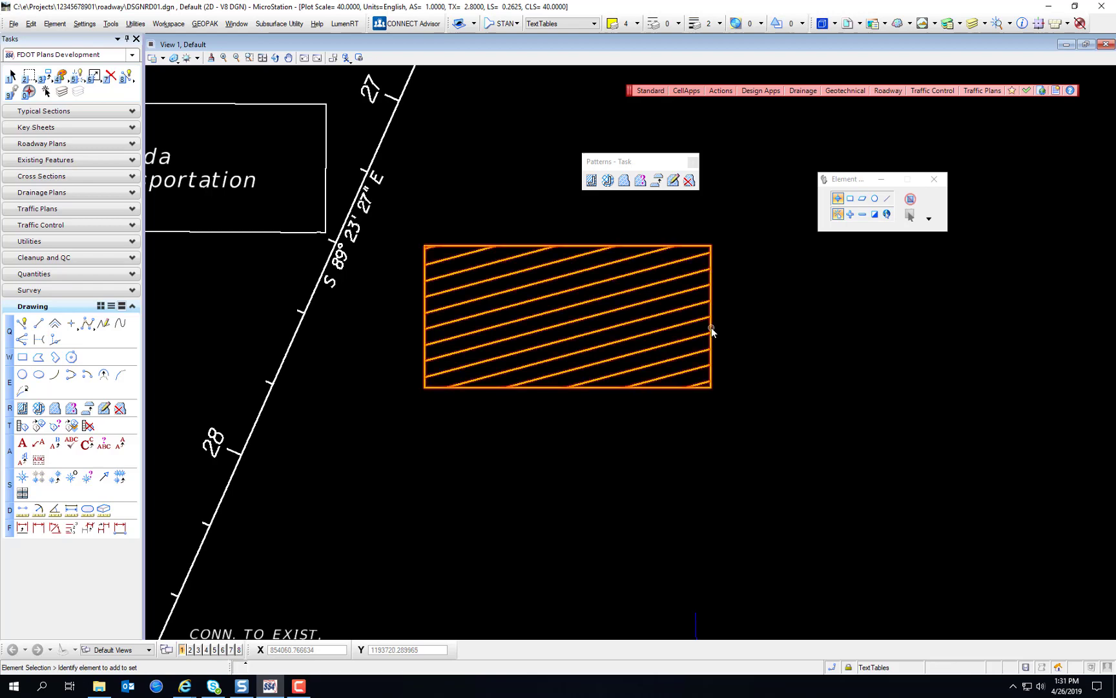
key("ctrl+z")
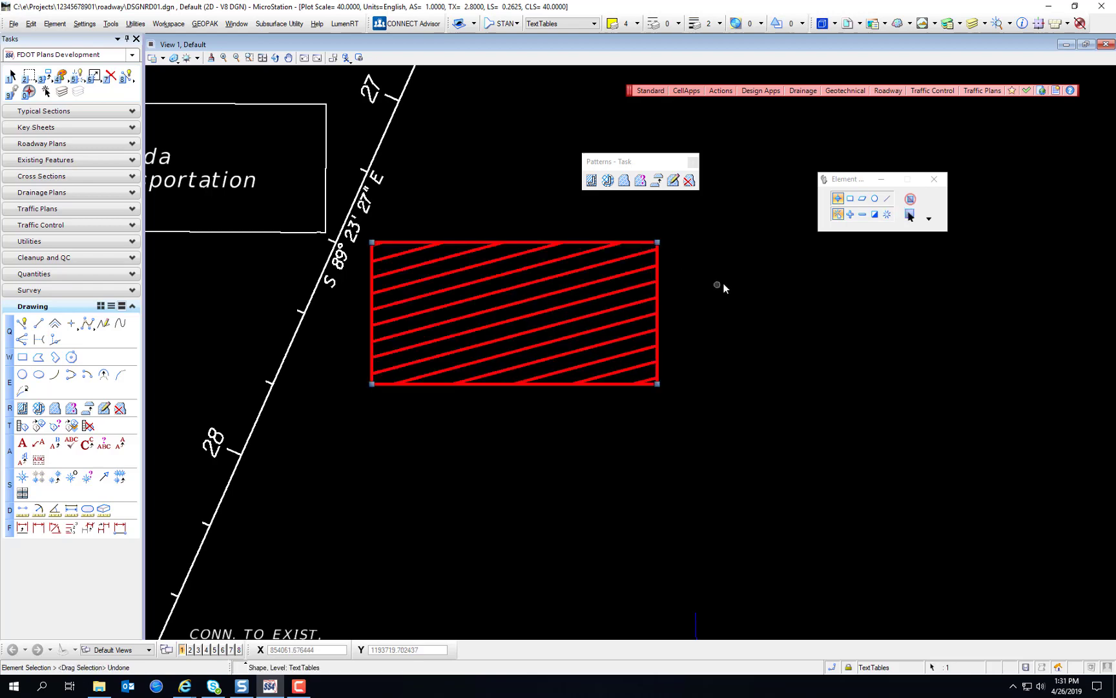
key("ctrl+z")
key("ctrl+z")
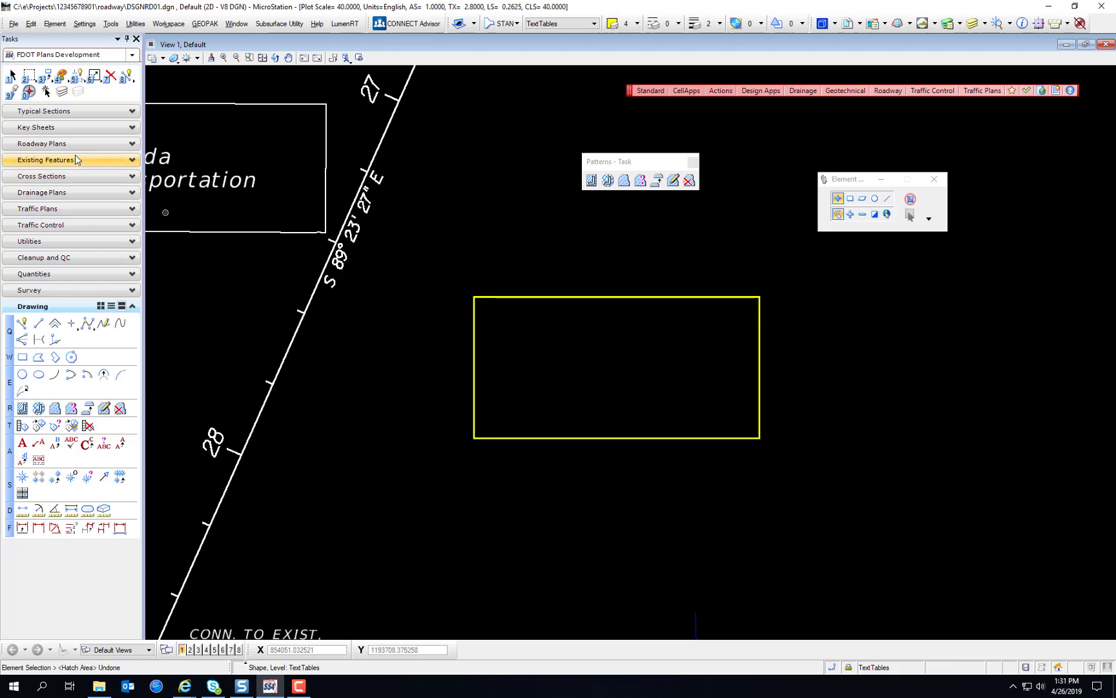
Step: Rehatch the rectangle with Associative Pattern turned off
left_click(591, 180)
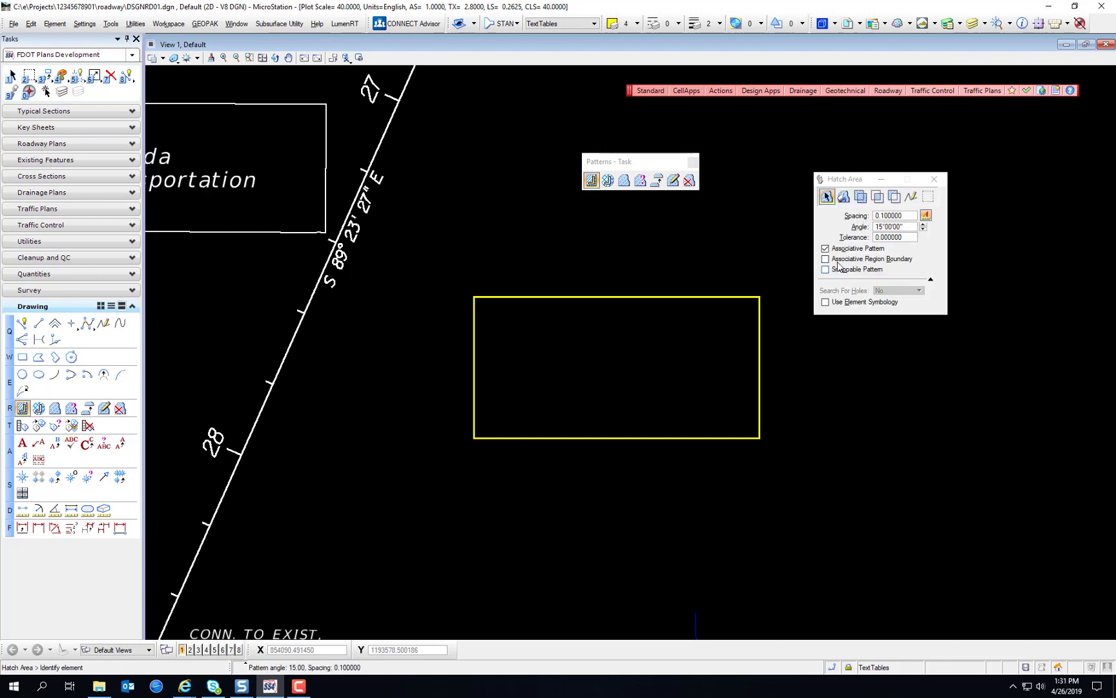
left_click(825, 249)
left_click(722, 297)
left_click(746, 272)
Step: Drag two separate hatch lines out of the rectangle, then undo the moves
left_click(11, 76)
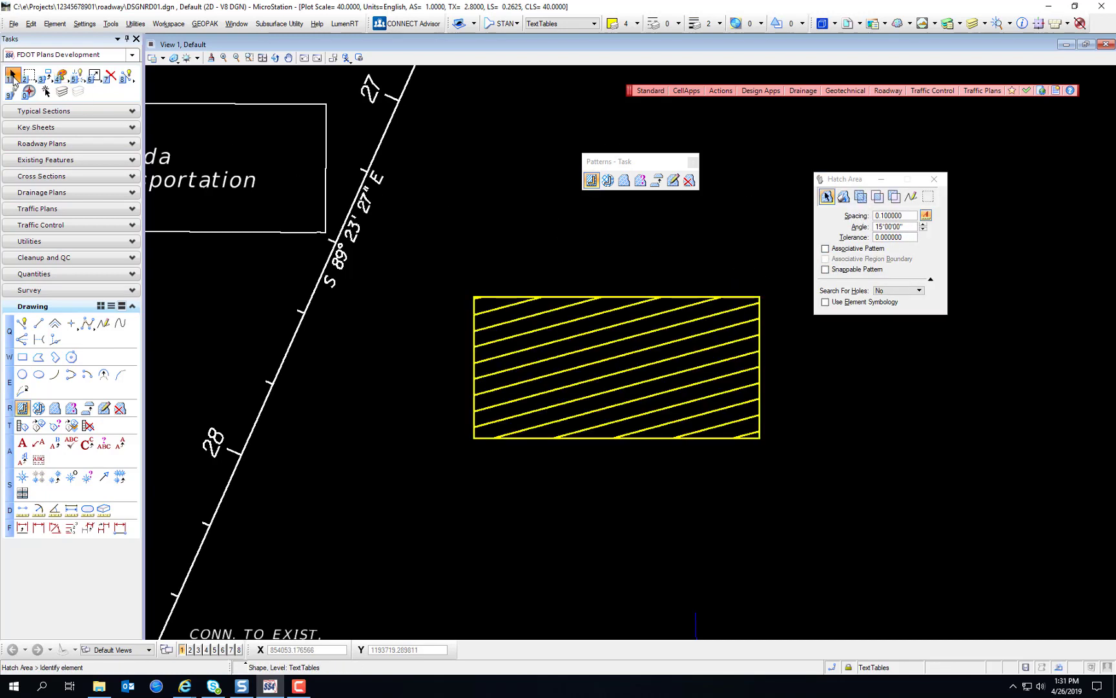
left_click(515, 308)
left_click_drag(515, 308, 590, 236)
left_click(511, 321)
left_click_drag(511, 321, 393, 238)
key("ctrl+z")
key("ctrl+z")
key("ctrl+z")
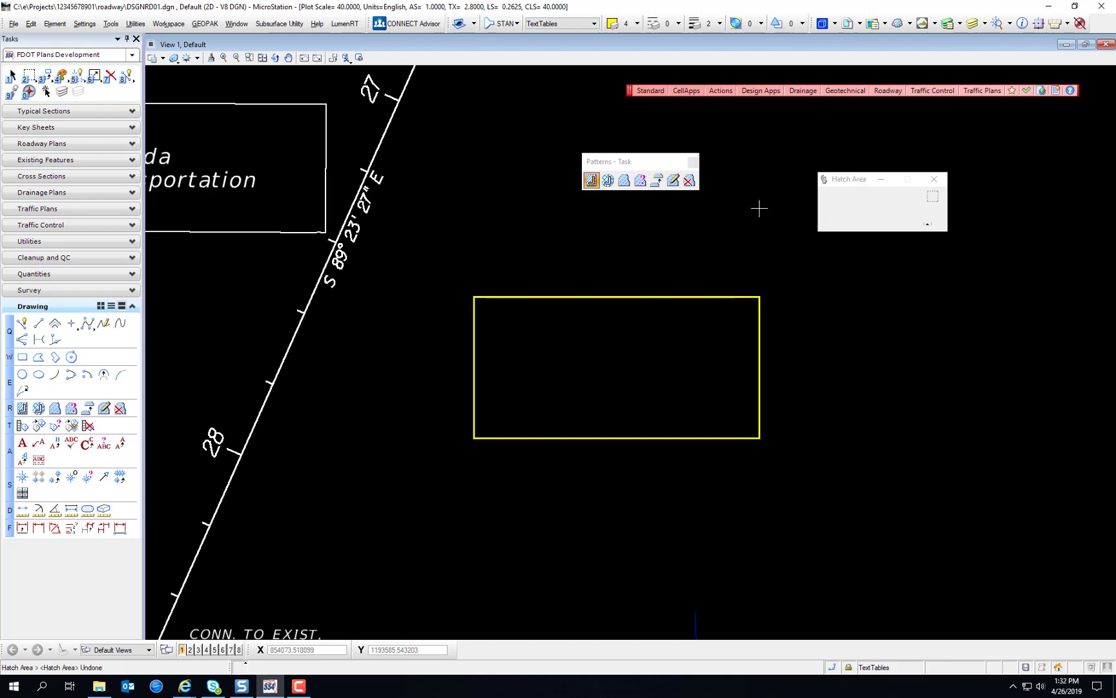
left_click(592, 181)
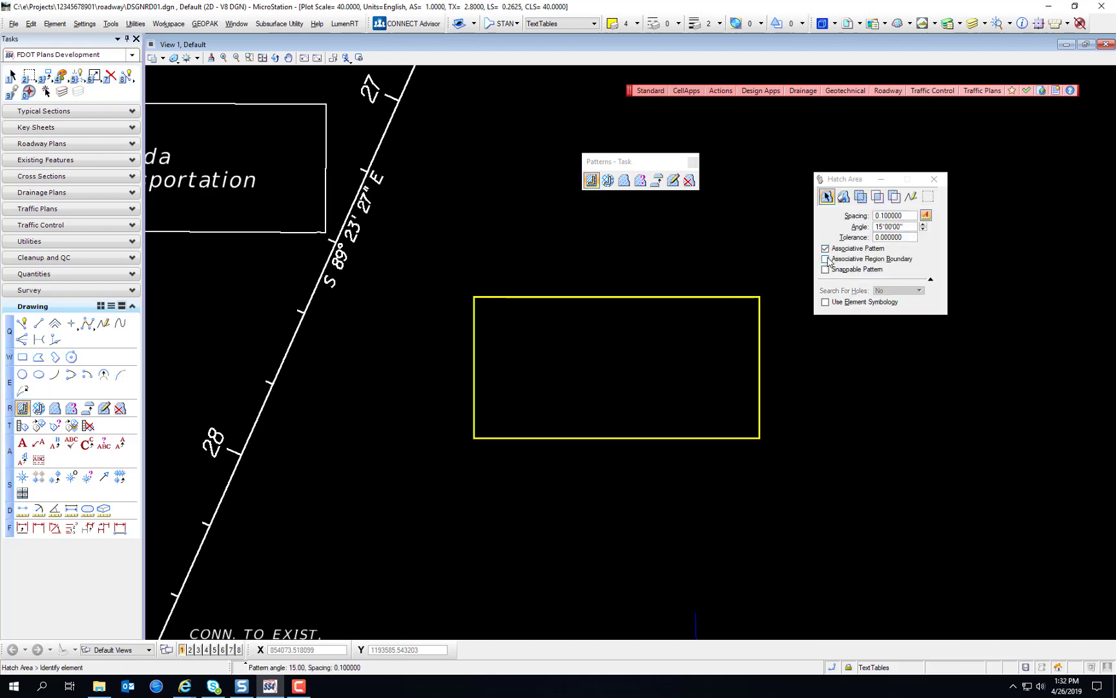
left_click(825, 260)
left_click(759, 302)
left_click(805, 337)
key("Escape")
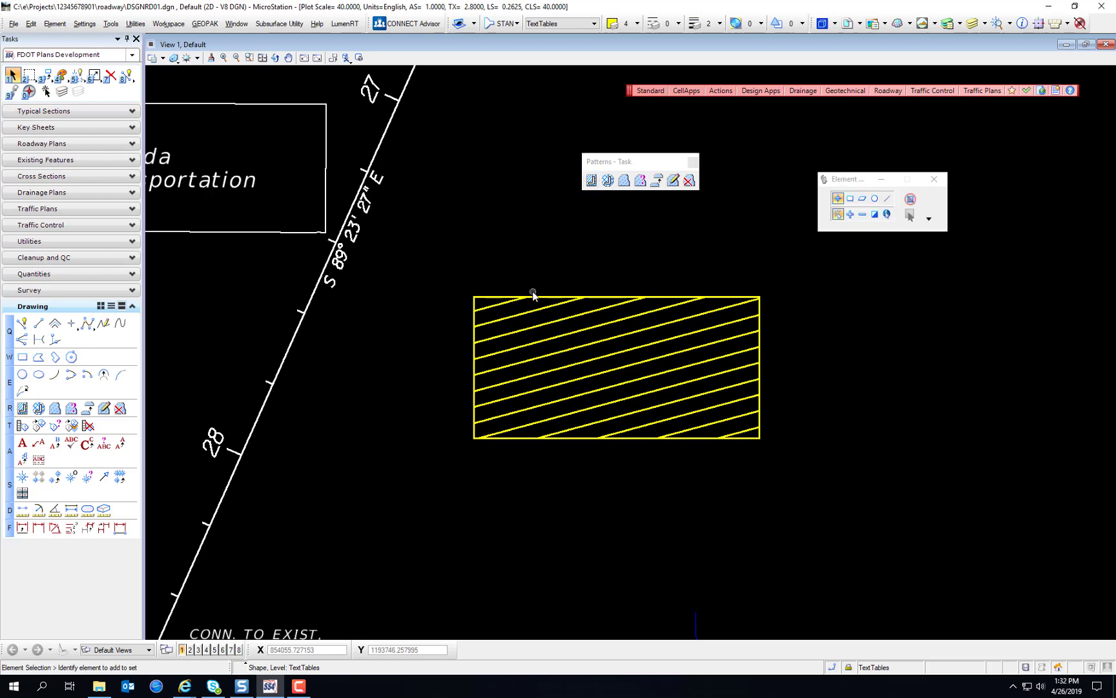
left_click(536, 296)
mouse_move(538, 294)
left_mouse_down()
mouse_move(788, 290)
mouse_move(837, 310)
left_mouse_up()
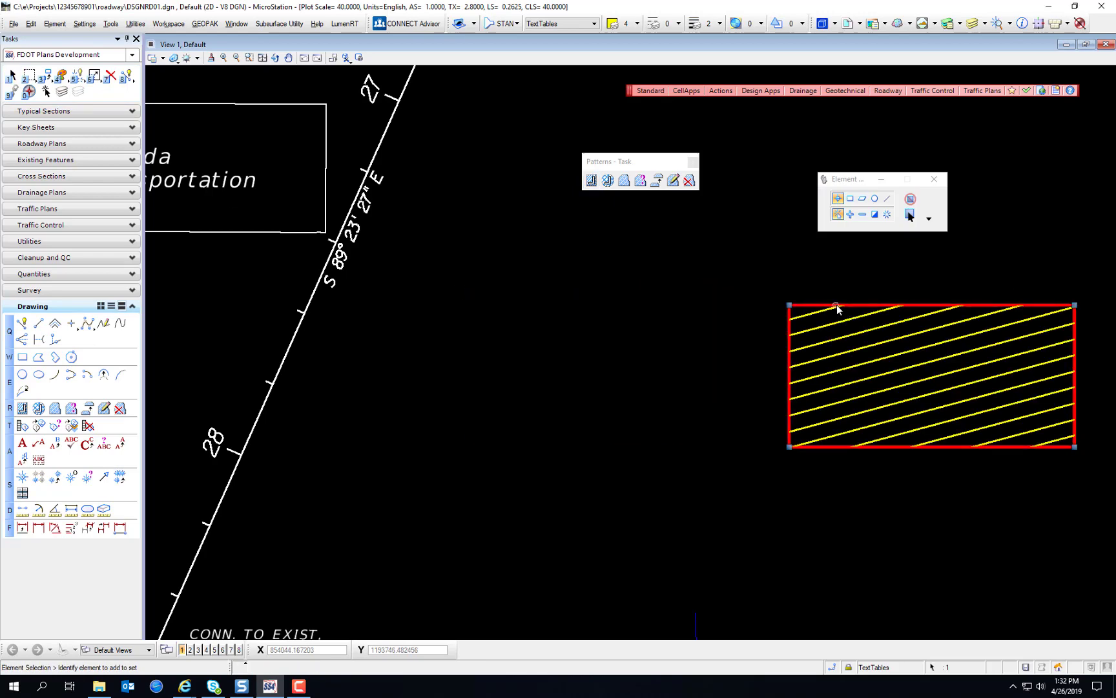
key("ctrl+z")
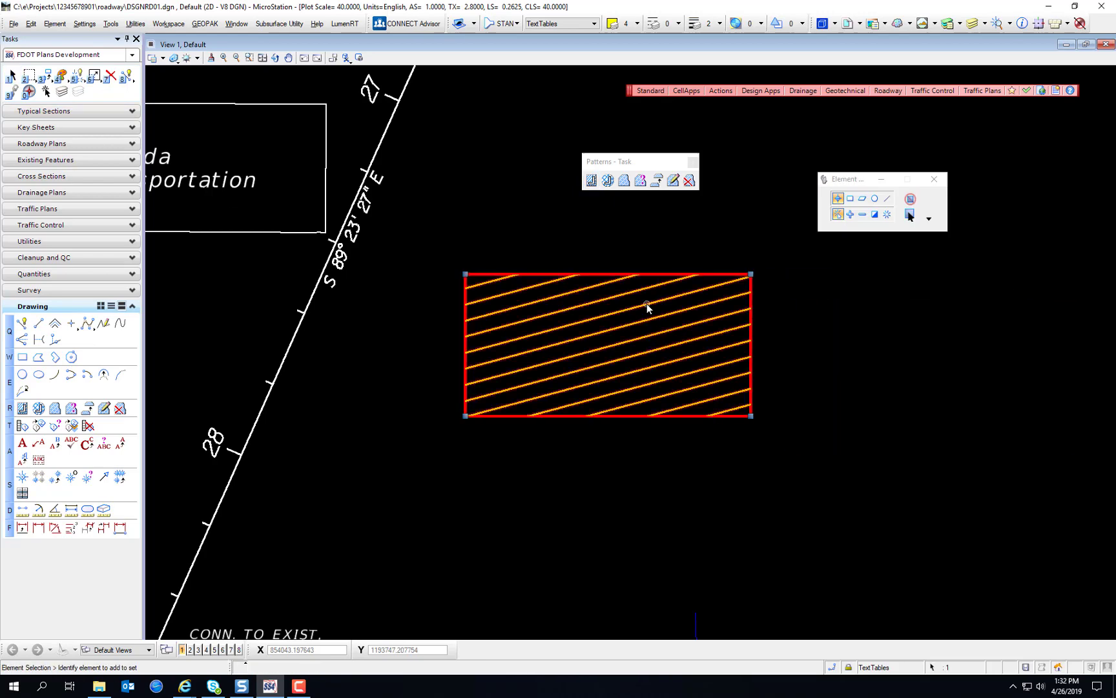
mouse_move(646, 304)
left_mouse_down()
mouse_move(720, 312)
mouse_move(962, 384)
left_mouse_up()
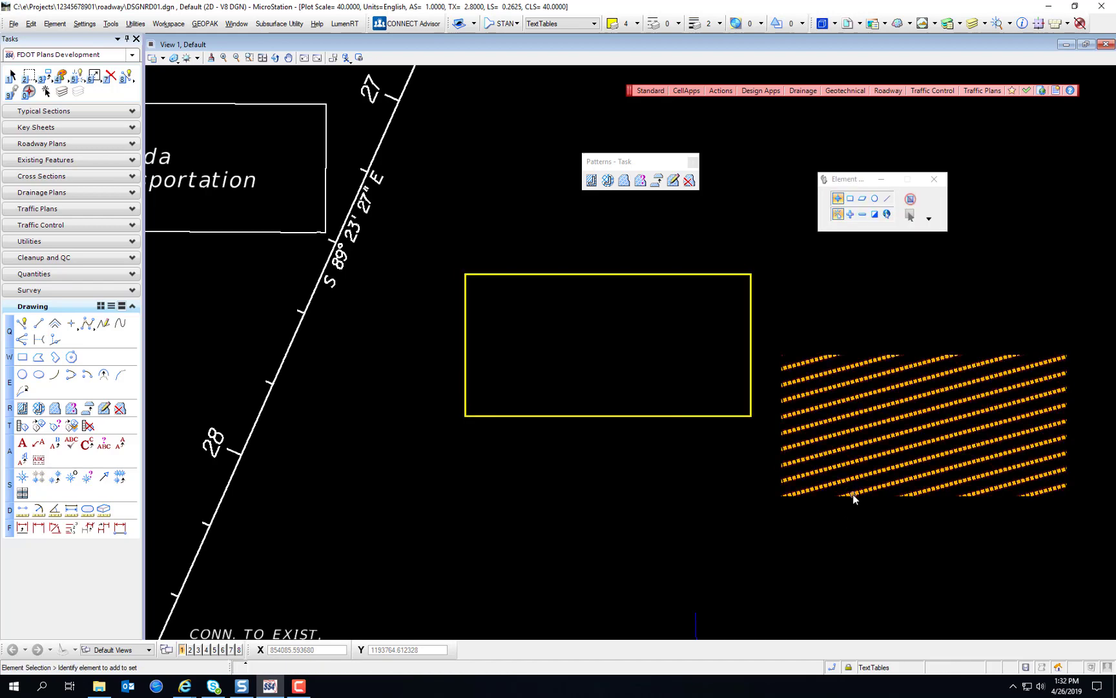
left_click(823, 340)
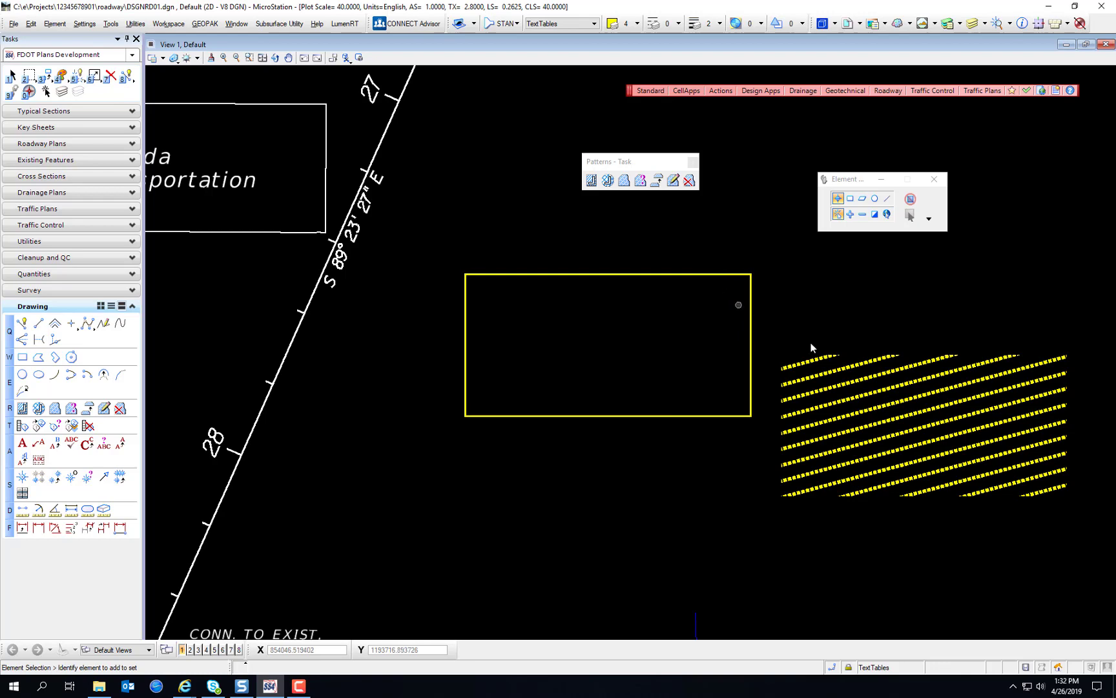
scroll(899, 414, "up", 5)
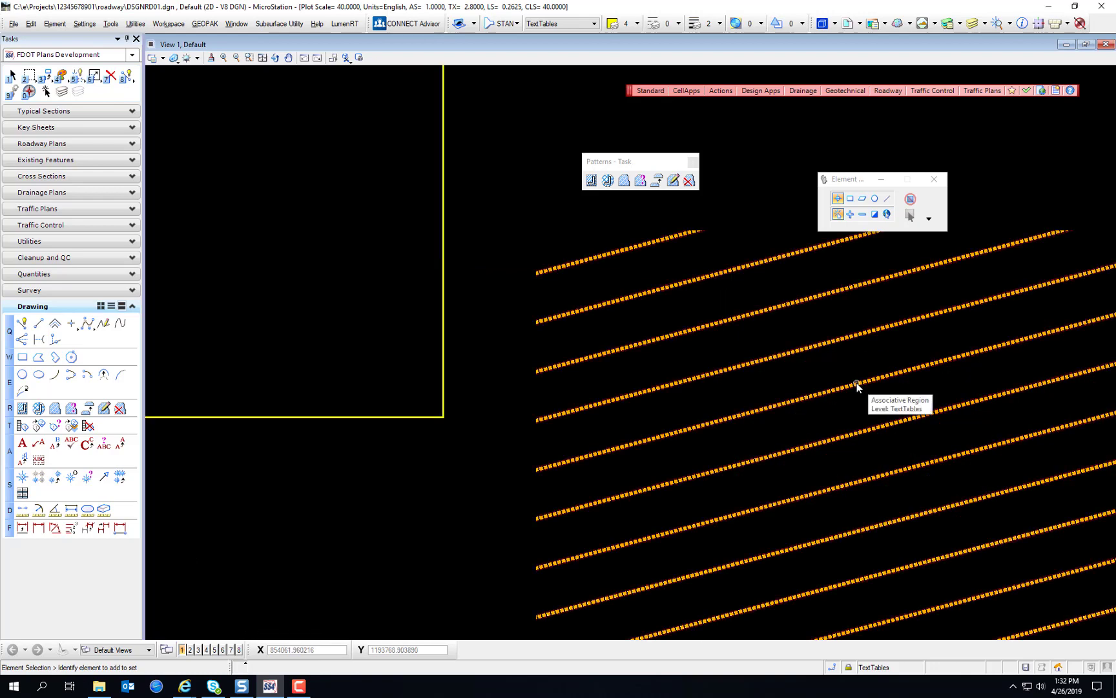
left_click(856, 384)
scroll(857, 385, "down", 5)
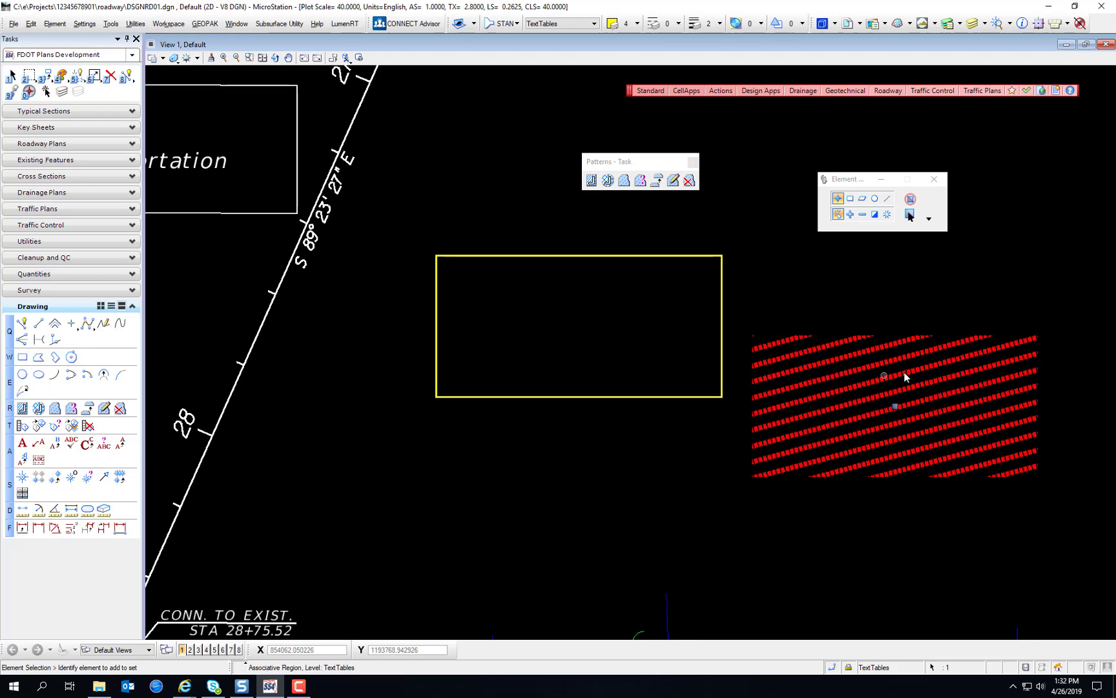
left_click(914, 326)
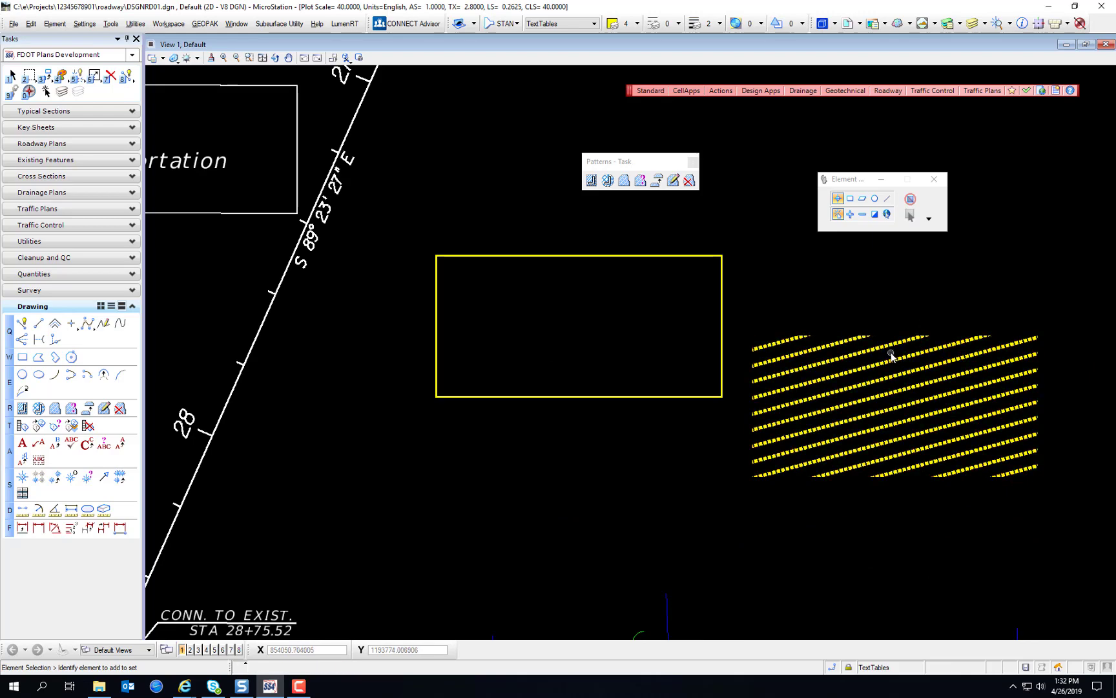
key("ctrl+z")
key("ctrl+z")
key("ctrl+z")
key("ctrl+z")
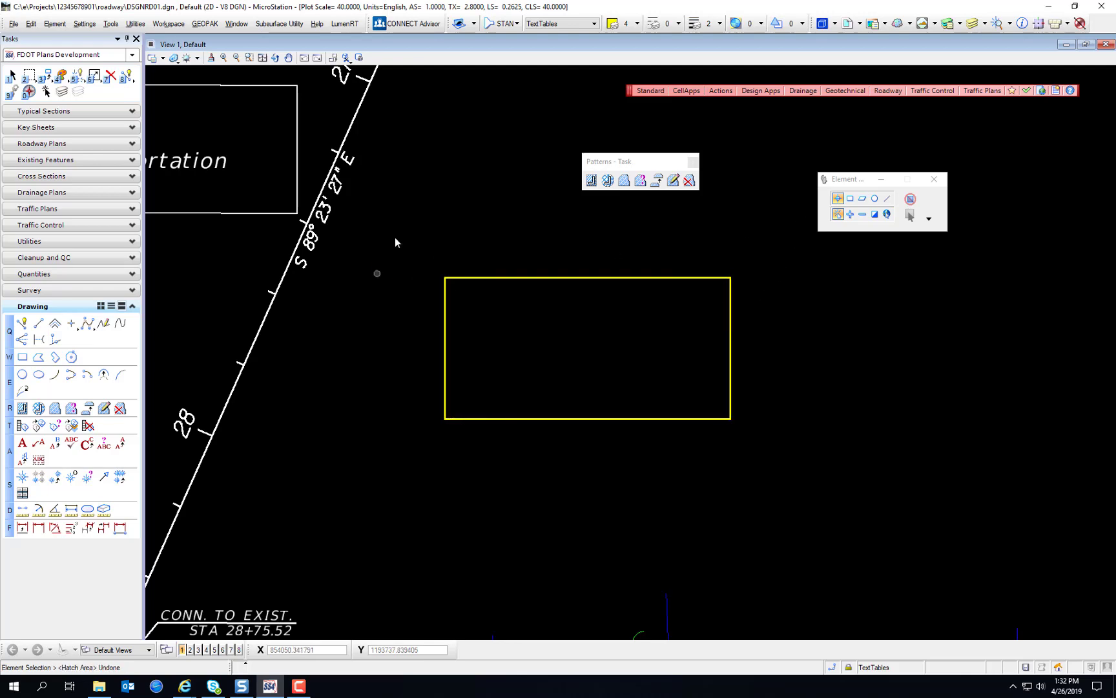
left_click(591, 180)
Step: Turn off Associative Region Boundary, try Flood then Element method, and switch to Crosshatch Area
left_click(826, 259)
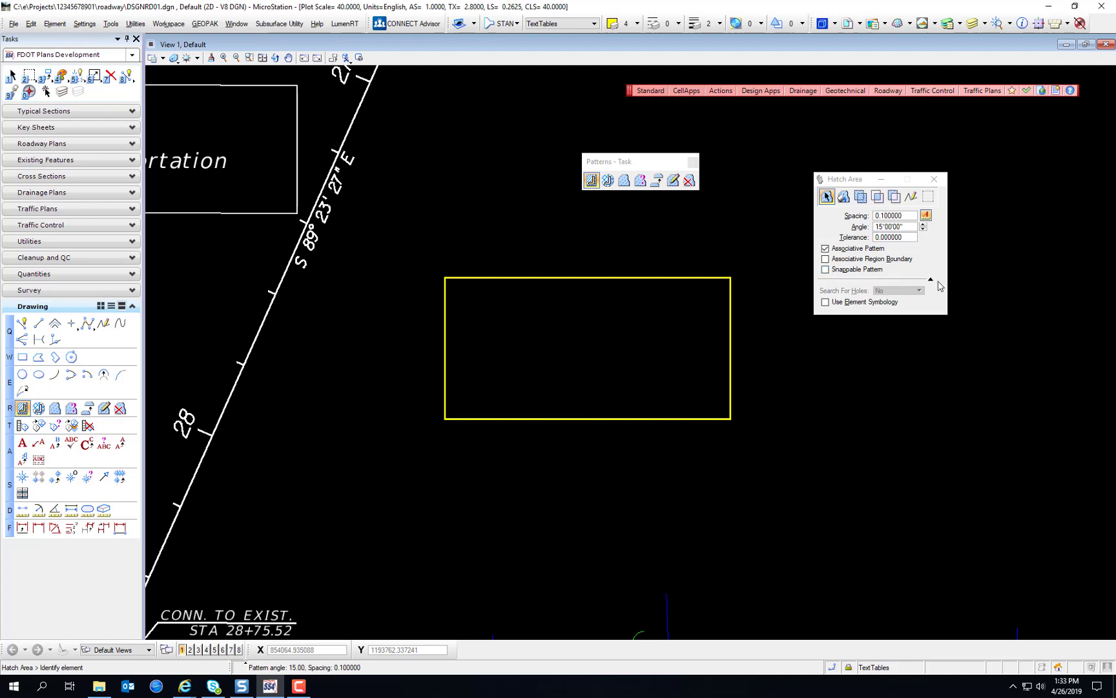
left_click(844, 196)
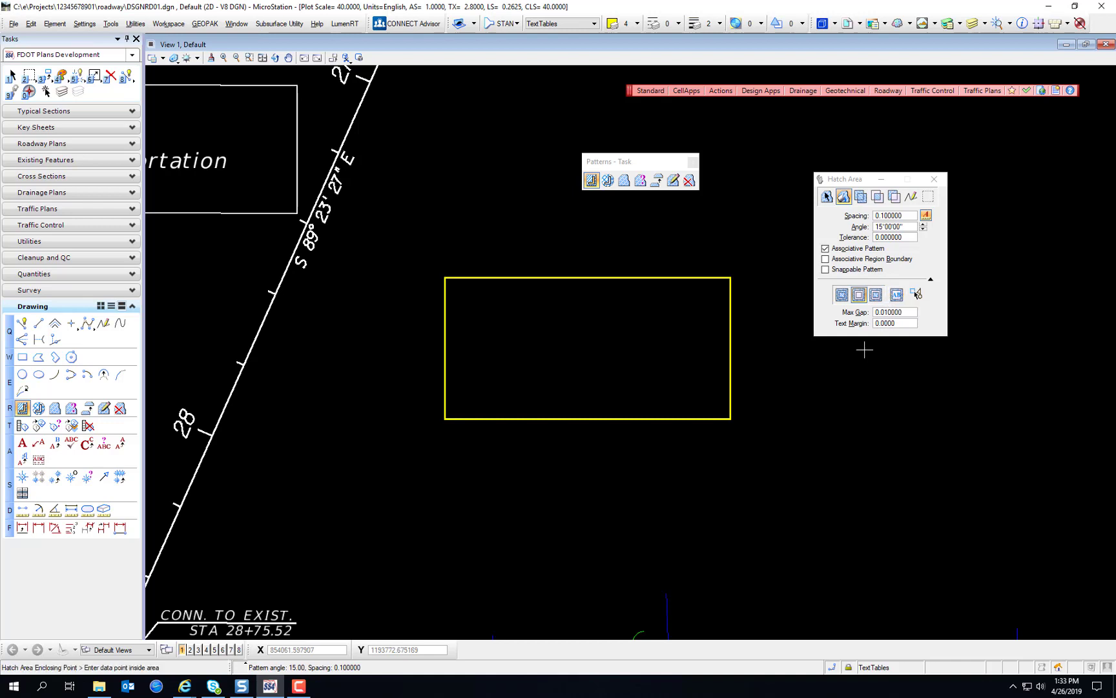
left_click(827, 196)
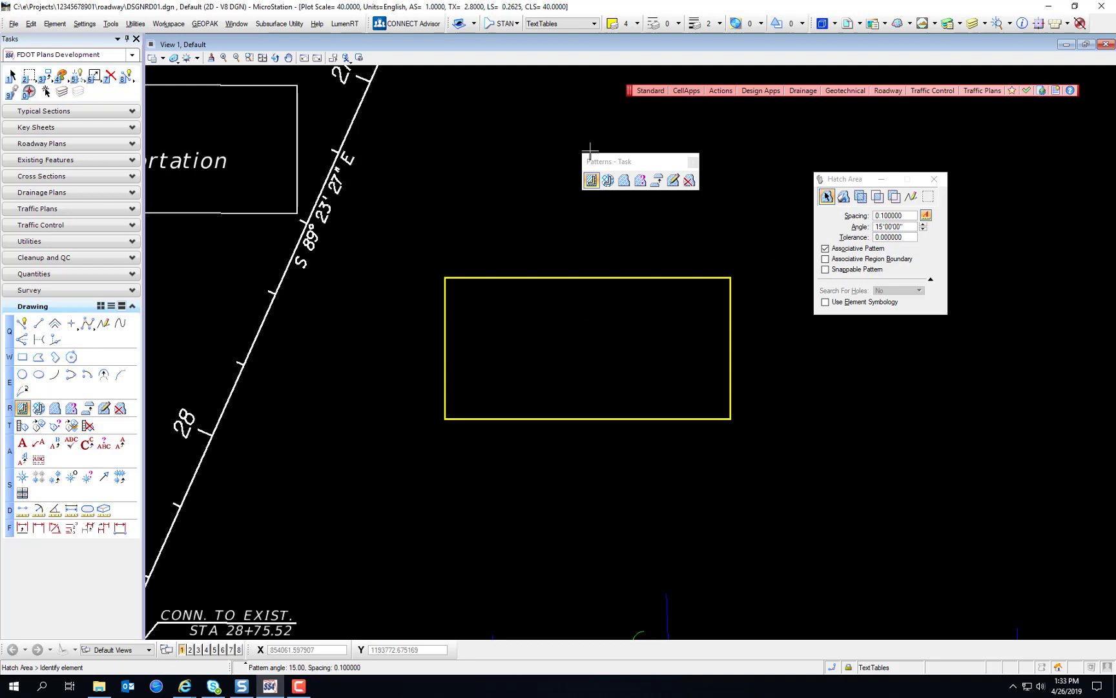
left_click(608, 180)
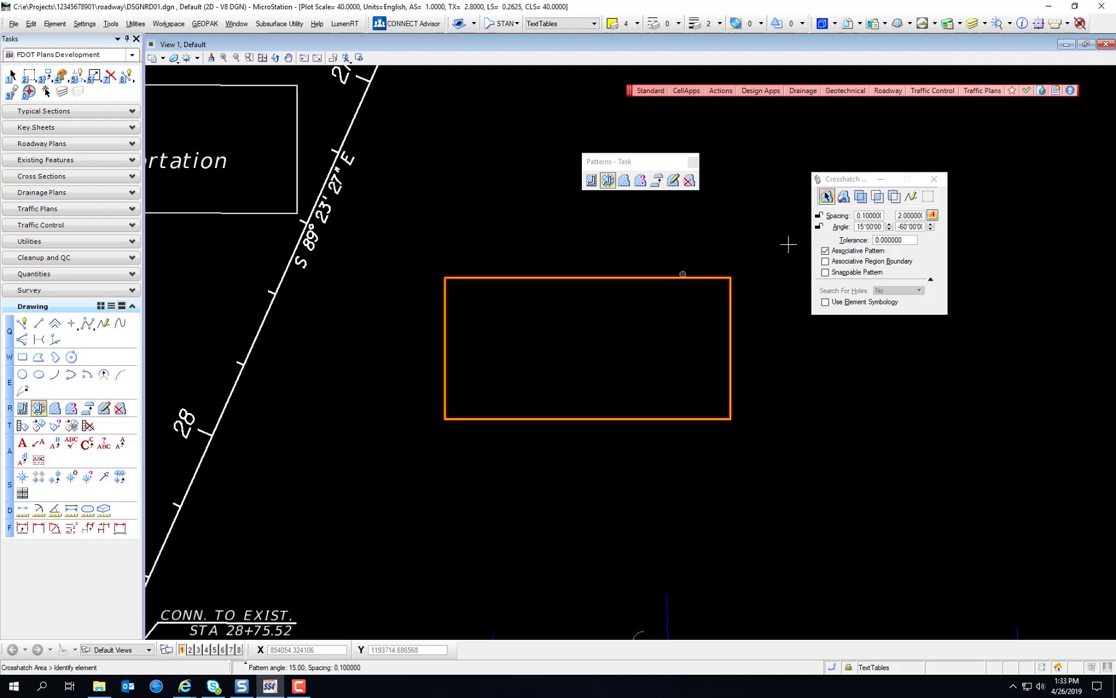
Step: Crosshatch the rectangle with the default settings as a trial, then undo it
left_click(825, 250)
left_click(668, 278)
left_click(768, 242)
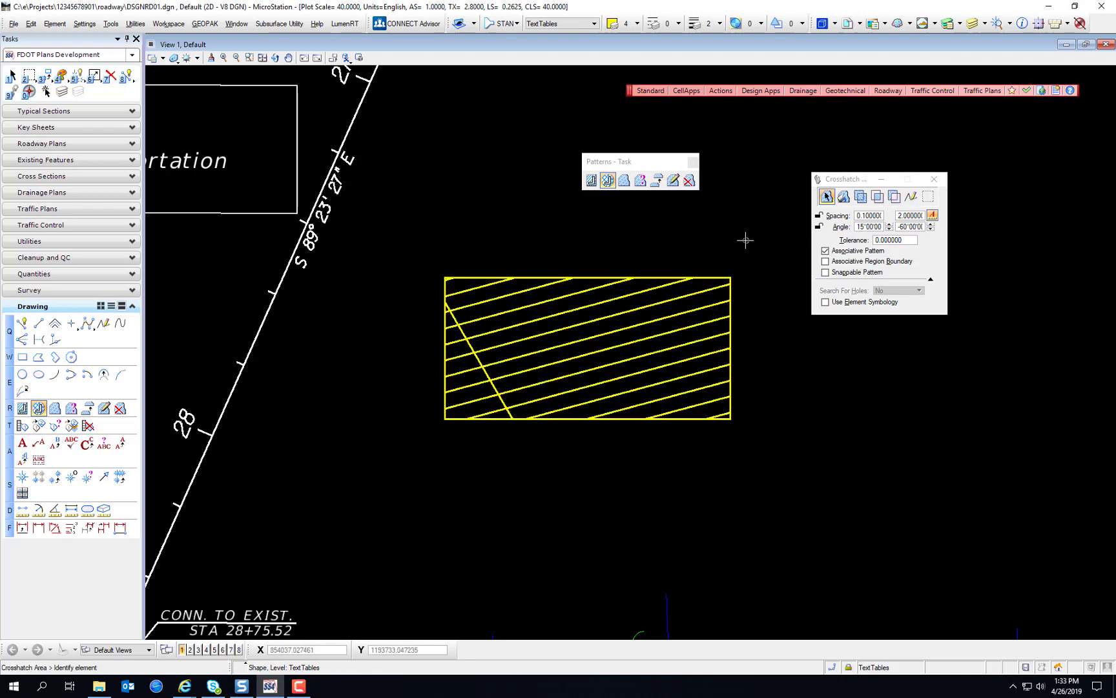
key("ctrl+z")
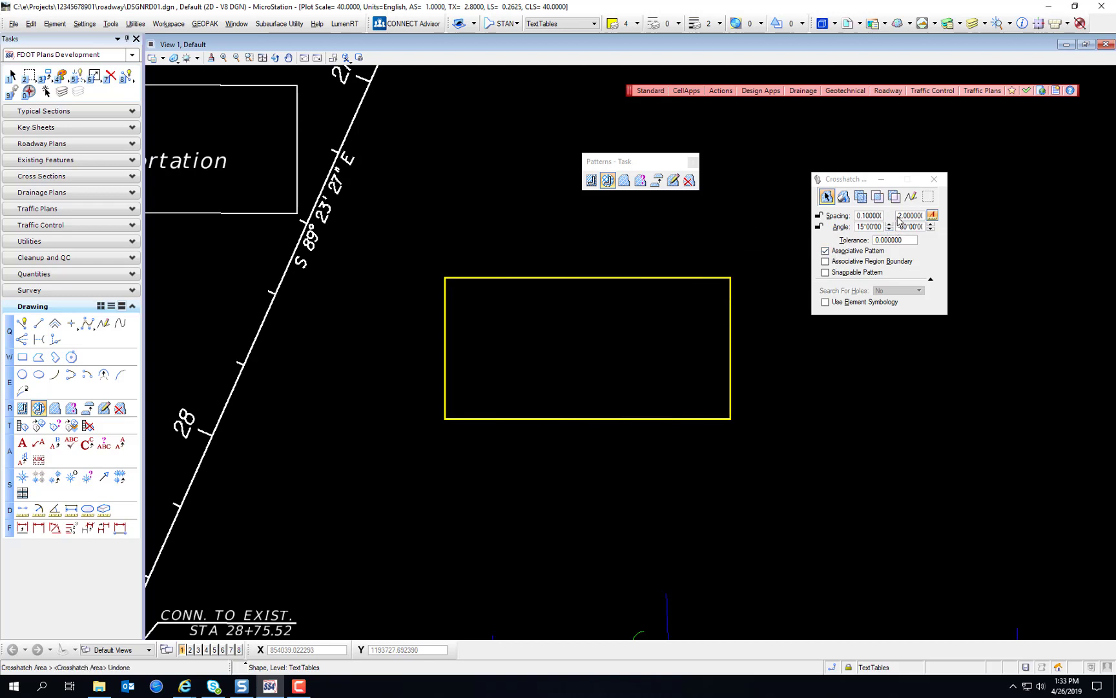
Step: Set second spacing to 0.1 and second angle to -60, crosshatch the rectangle, then undo
left_click(900, 216)
type(".11")
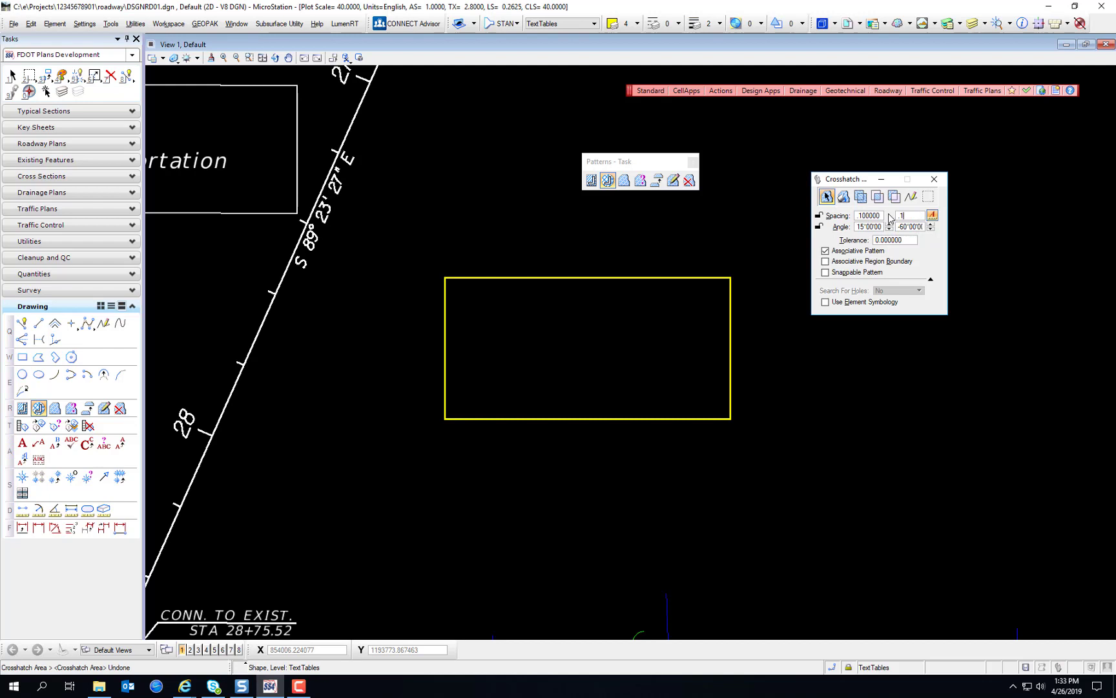
key("Tab")
type("-60")
left_click(704, 279)
left_click(745, 249)
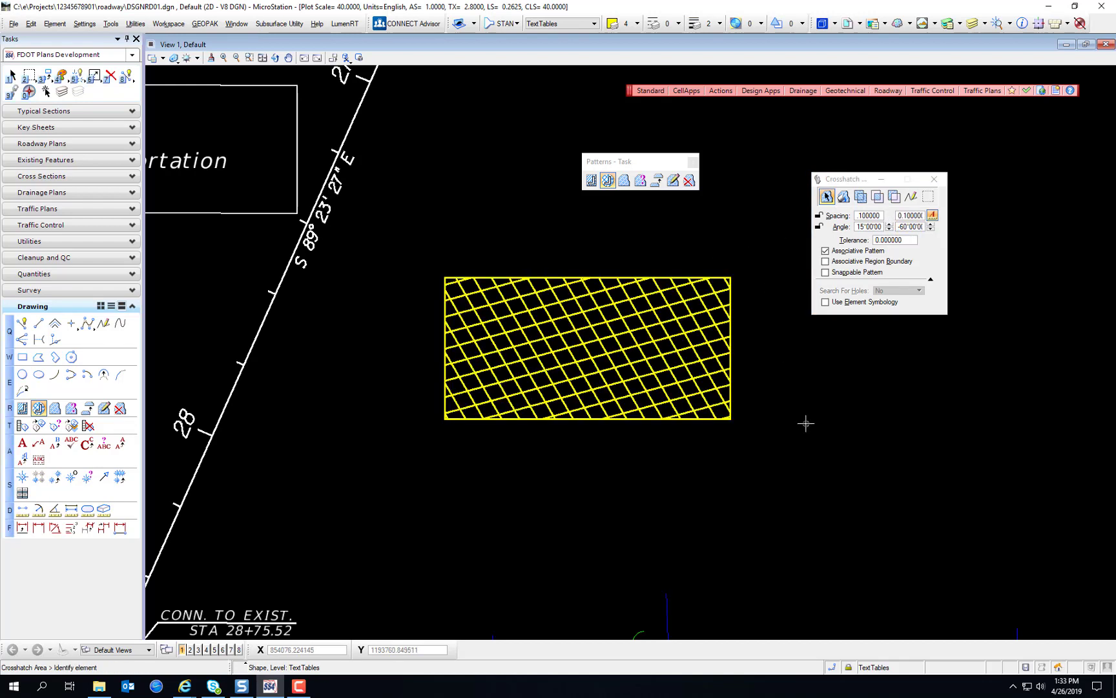
key("ctrl+z")
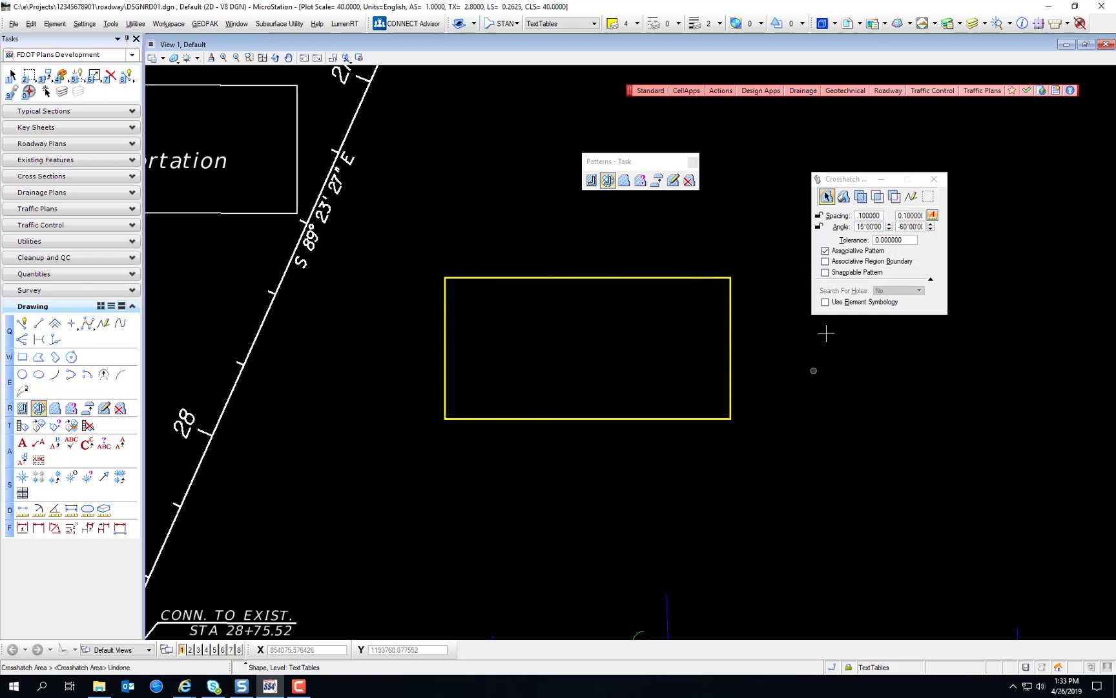
Step: Set crosshatch angles to 45° and -45°, apply to the rectangle, then undo
left_click(866, 217)
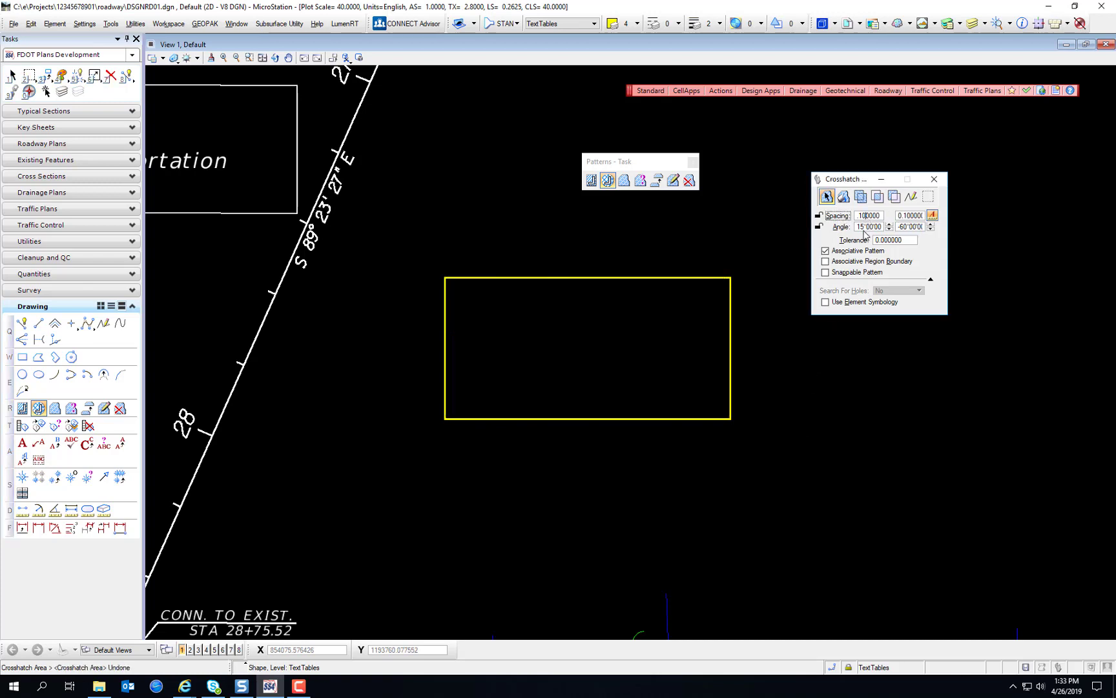
left_click(865, 226)
double_click(866, 227)
type("45")
key("Return")
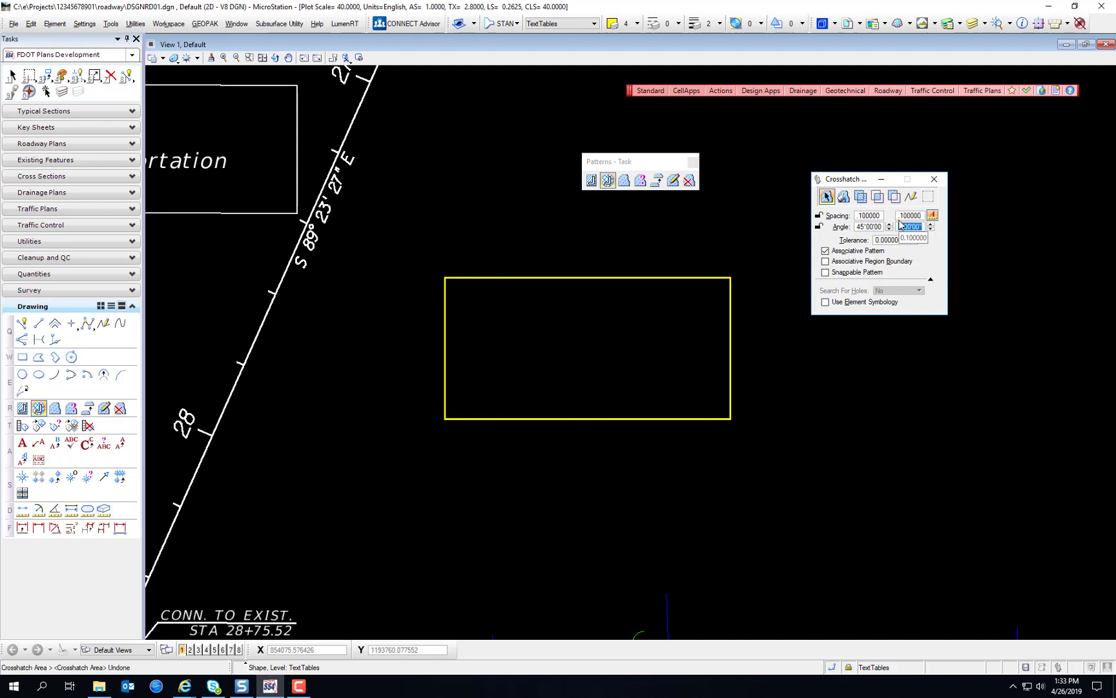
key("Return")
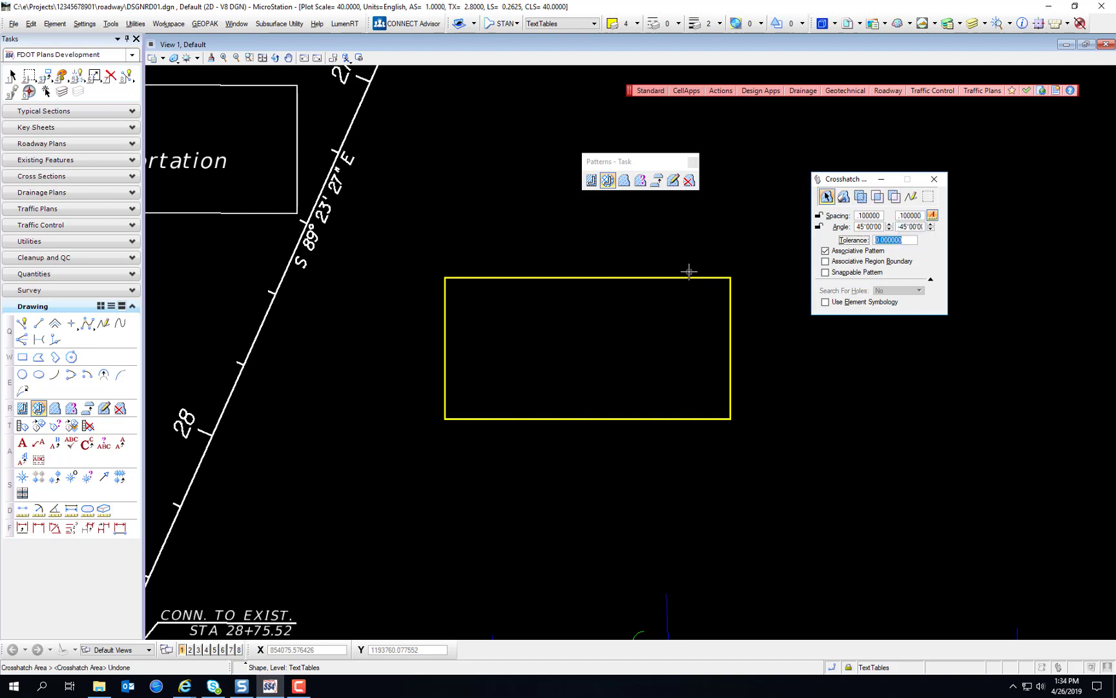
left_click(687, 278)
left_click(736, 245)
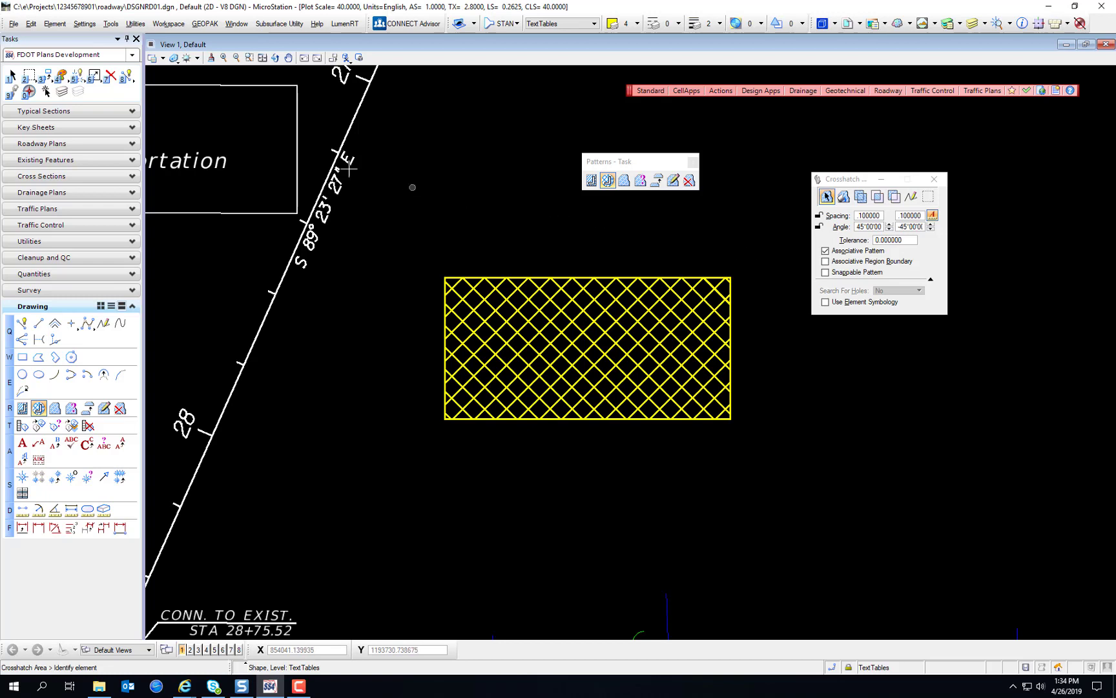
key("ctrl+z")
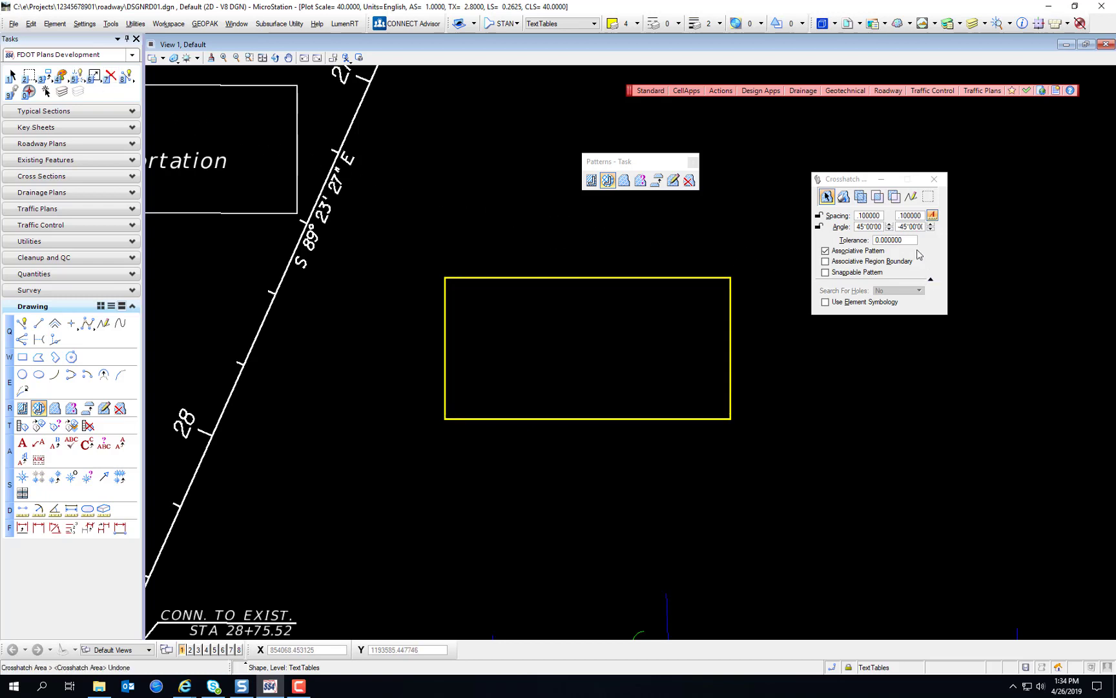
Step: Change the second angle to -65°, crosshatch the rectangle, then undo it
left_click(903, 227)
type("-65")
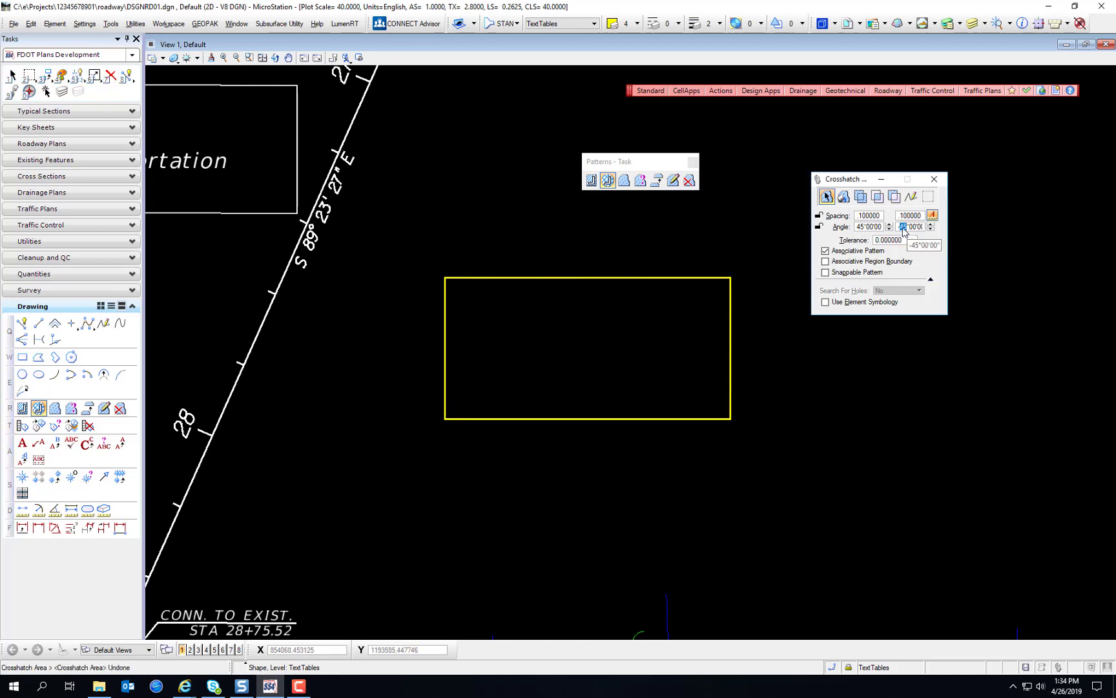
left_click(643, 279)
left_click(717, 245)
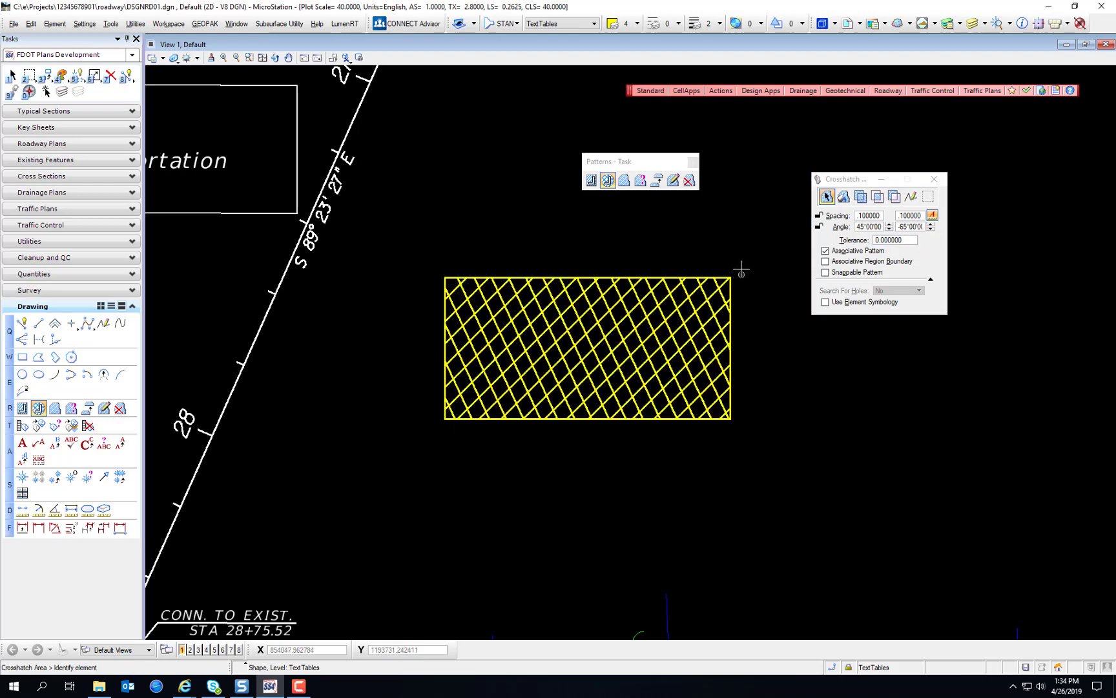
key("ctrl+z")
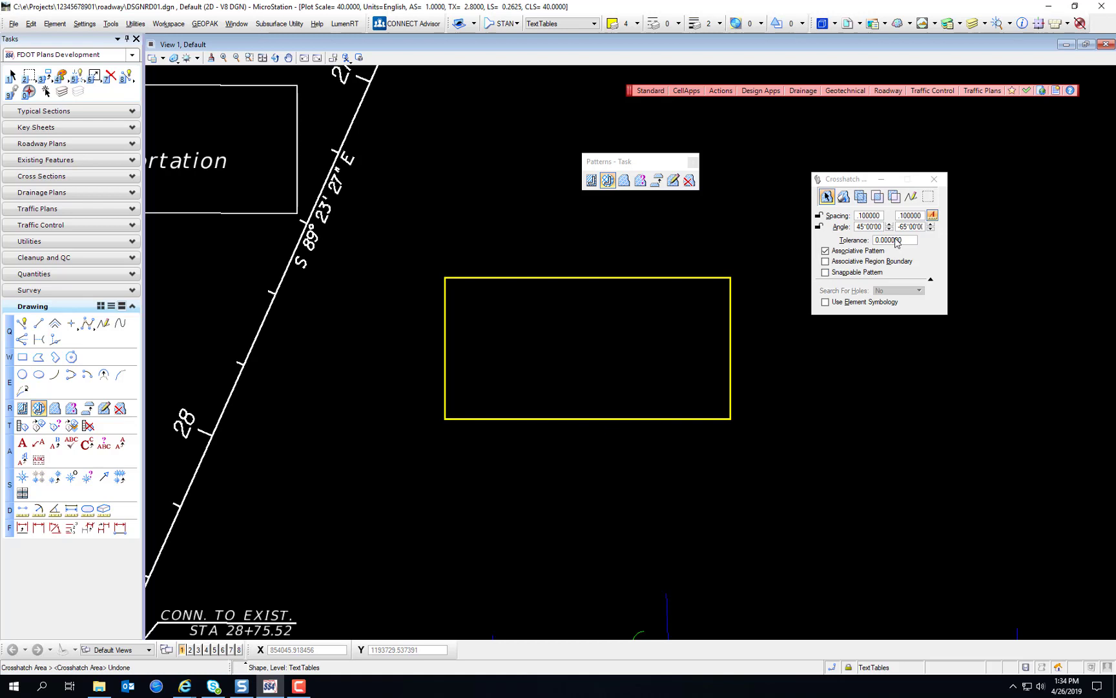
left_click(864, 262)
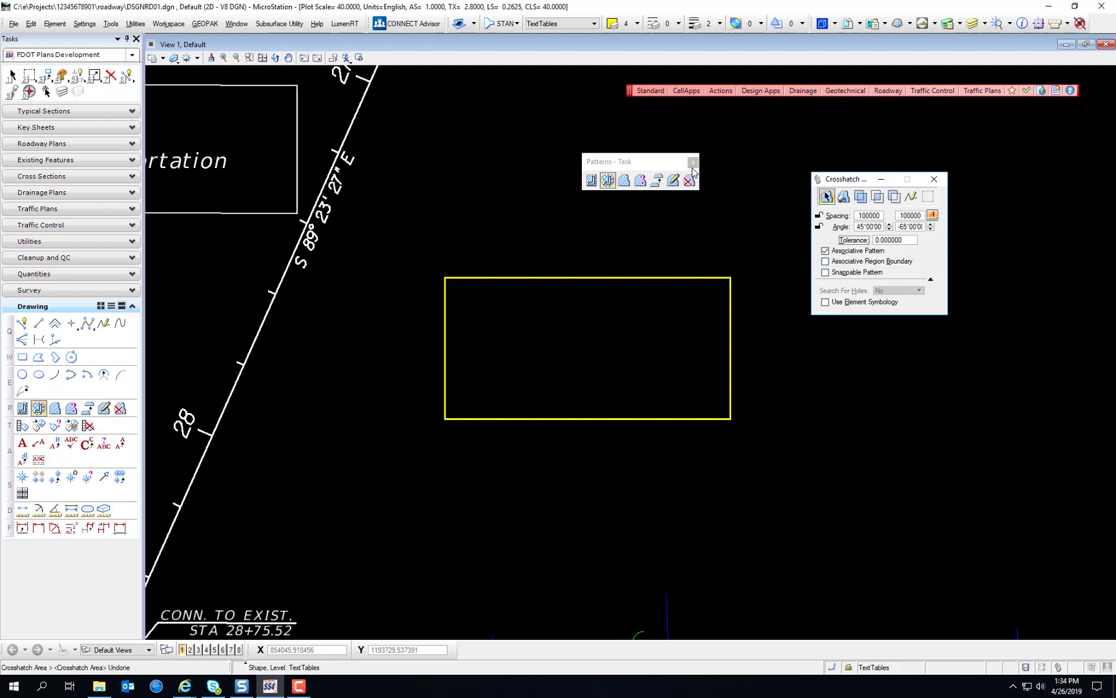
Step: Switch to Pattern Area (R3) with the pattern taken from a cell
key("r")
key("3")
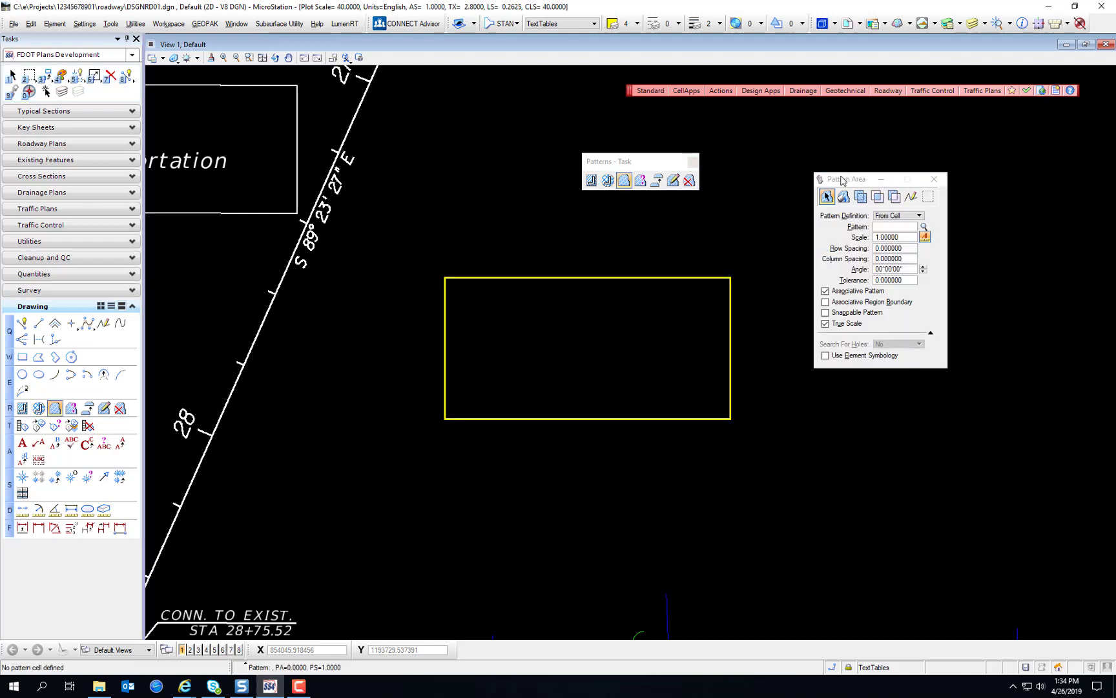
left_click(896, 216)
left_click(897, 217)
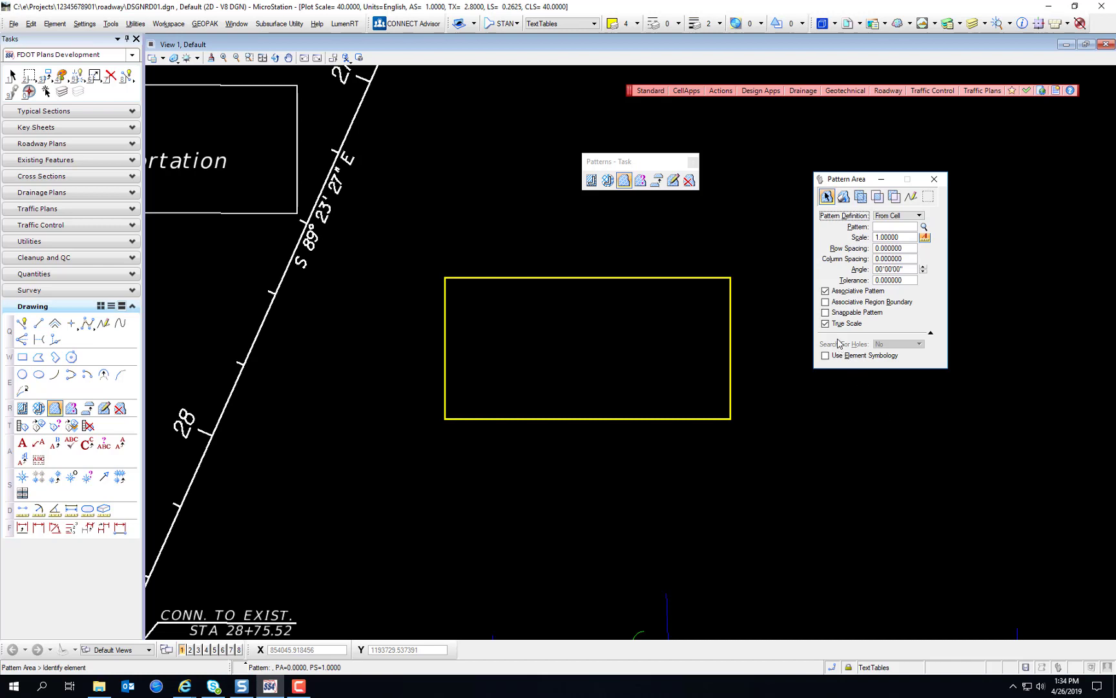
Step: Load Landscape.cel, set PatConc1 as the active pattern, and close the Cell Library
left_click(925, 228)
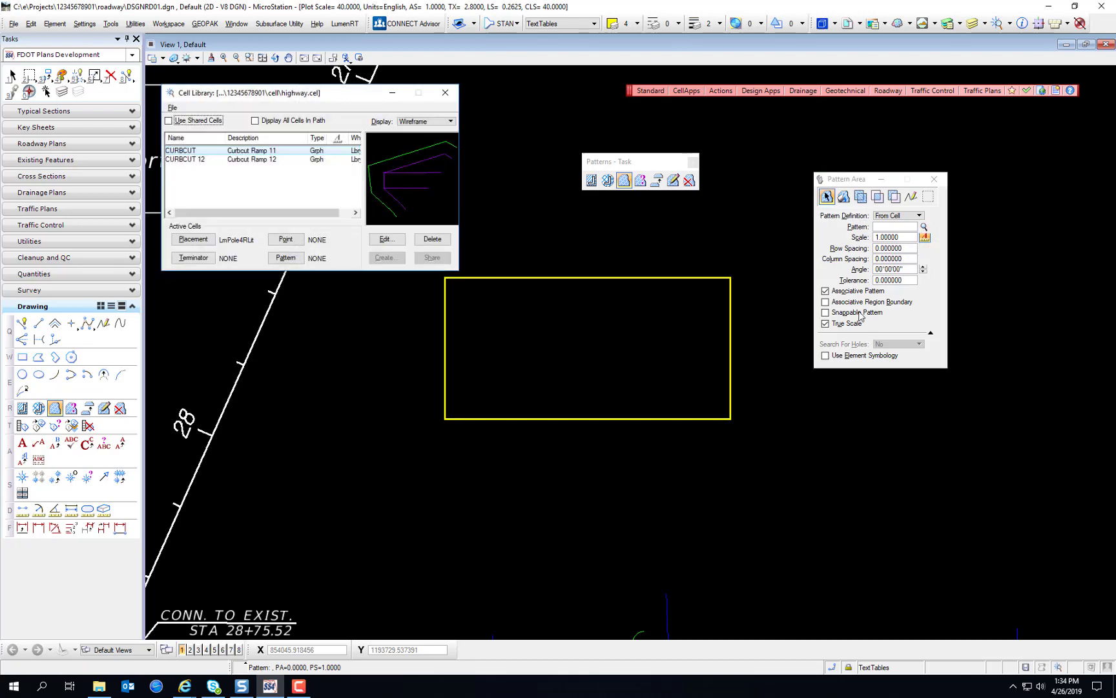
left_click(171, 107)
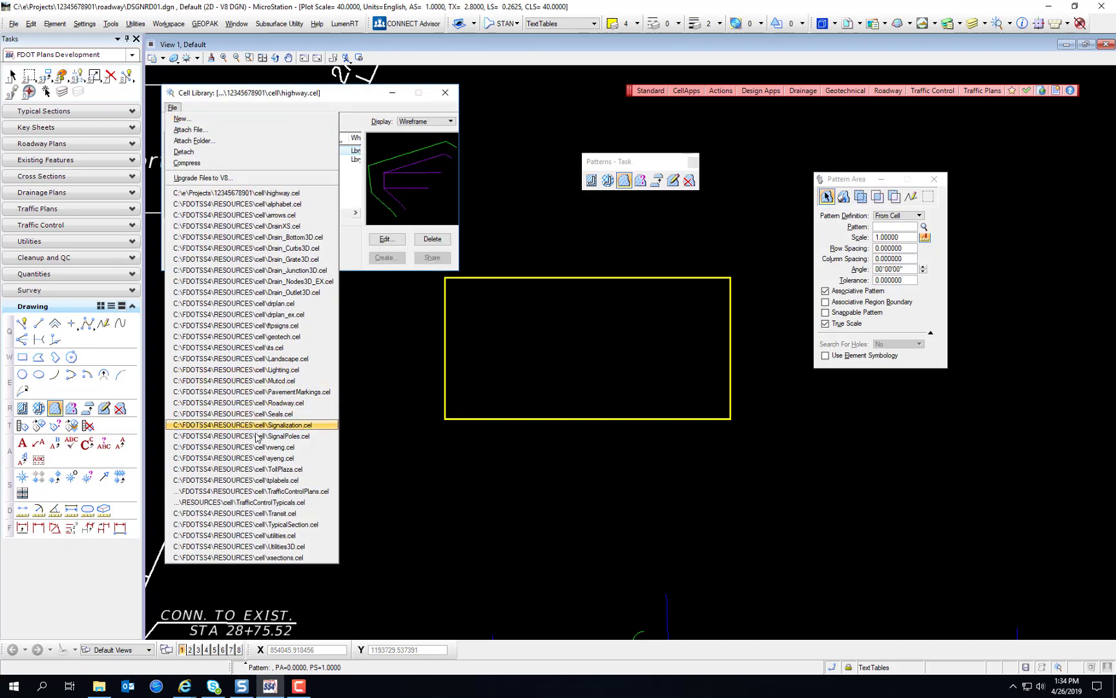
left_click(271, 359)
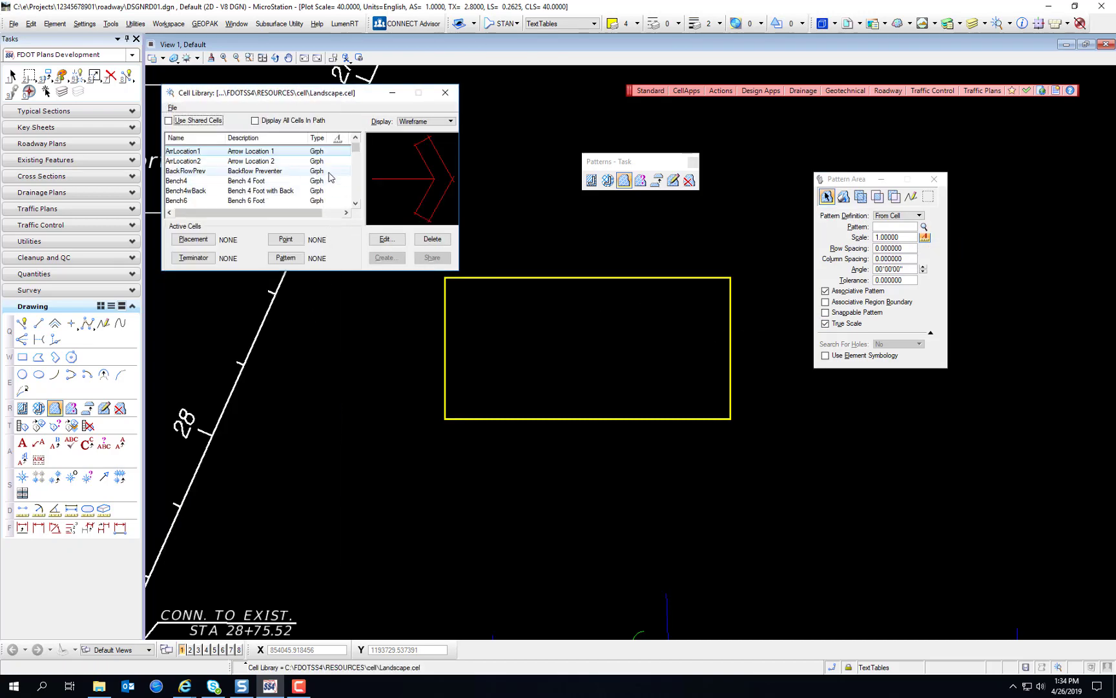
scroll(357, 160, "down", 3)
left_click_drag(357, 160, 359, 185)
left_click(202, 163)
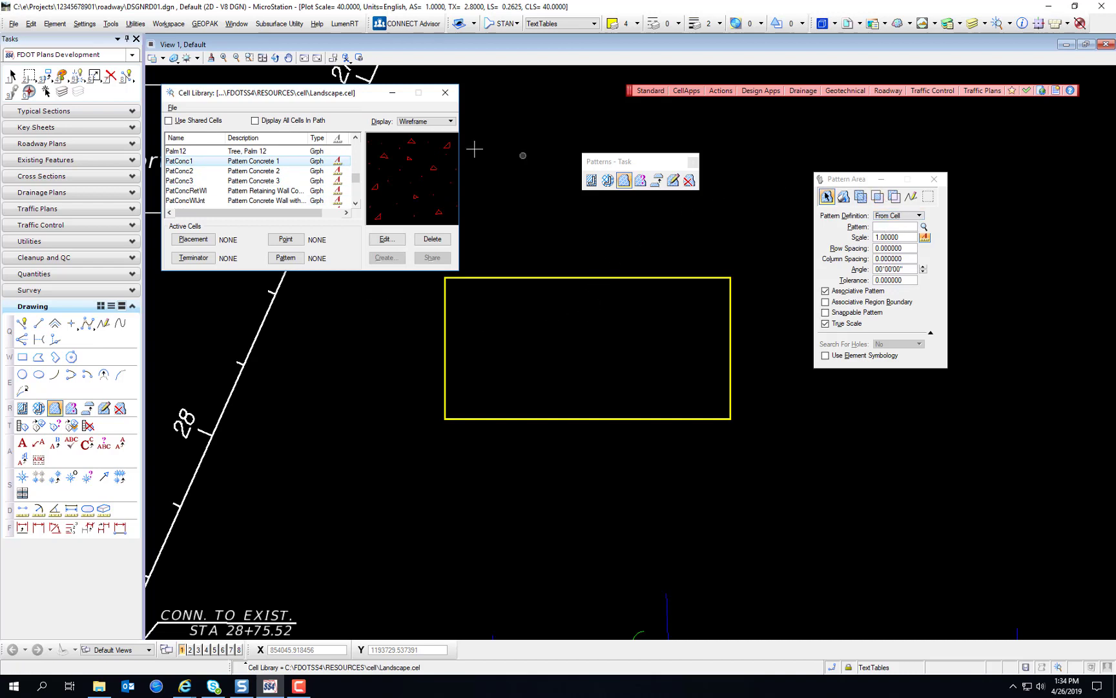
left_click(284, 258)
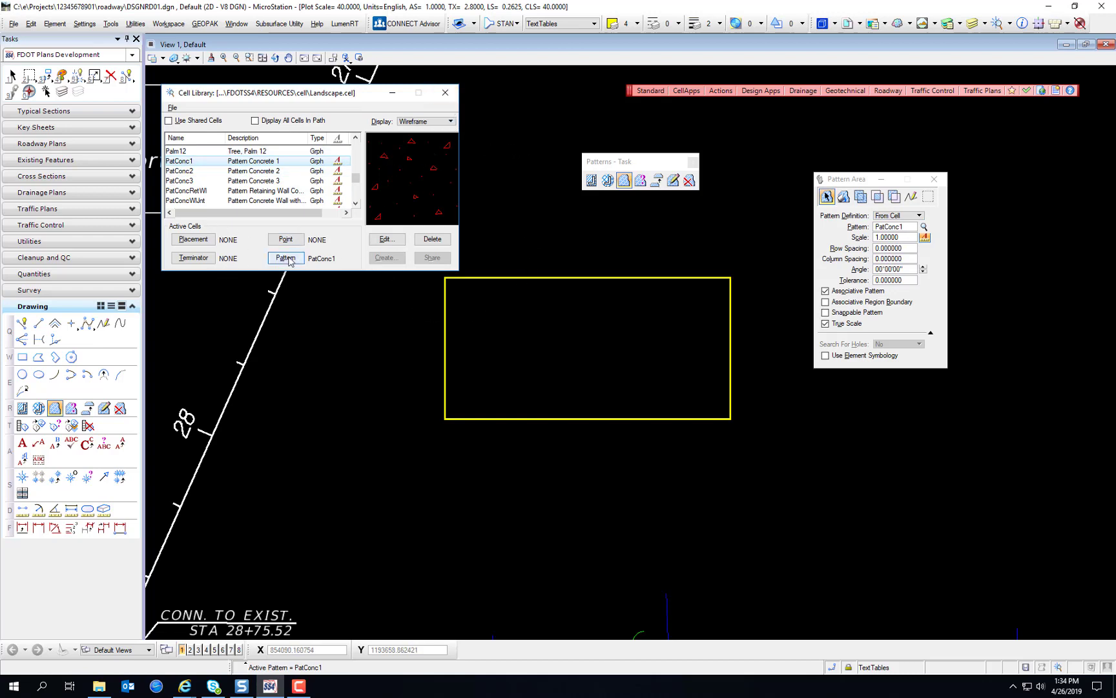
left_click(454, 94)
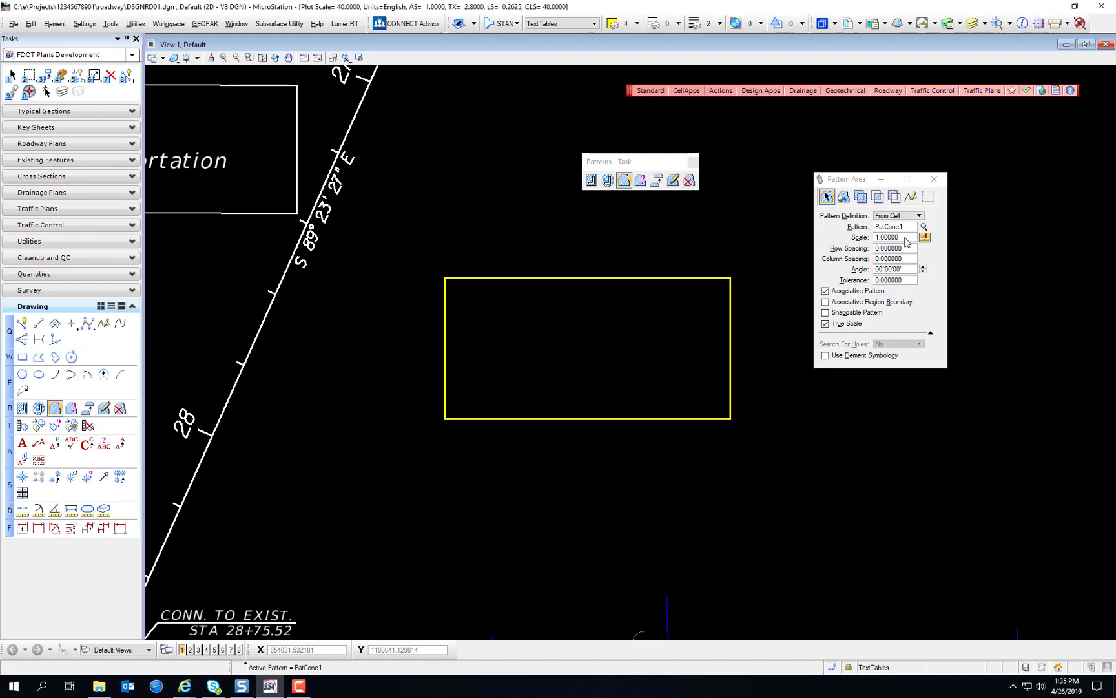
Step: Fill the rectangle with the PatConc1 pattern at scale 1.0
left_click_drag(907, 239, 836, 245)
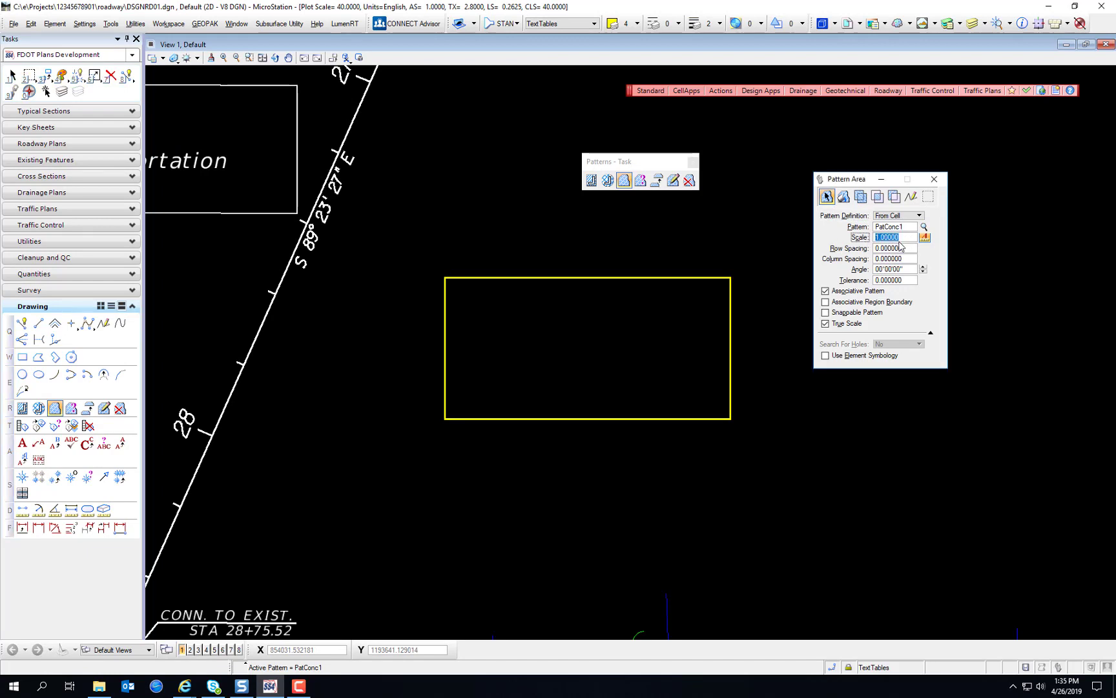
left_click(737, 276)
left_click(767, 256)
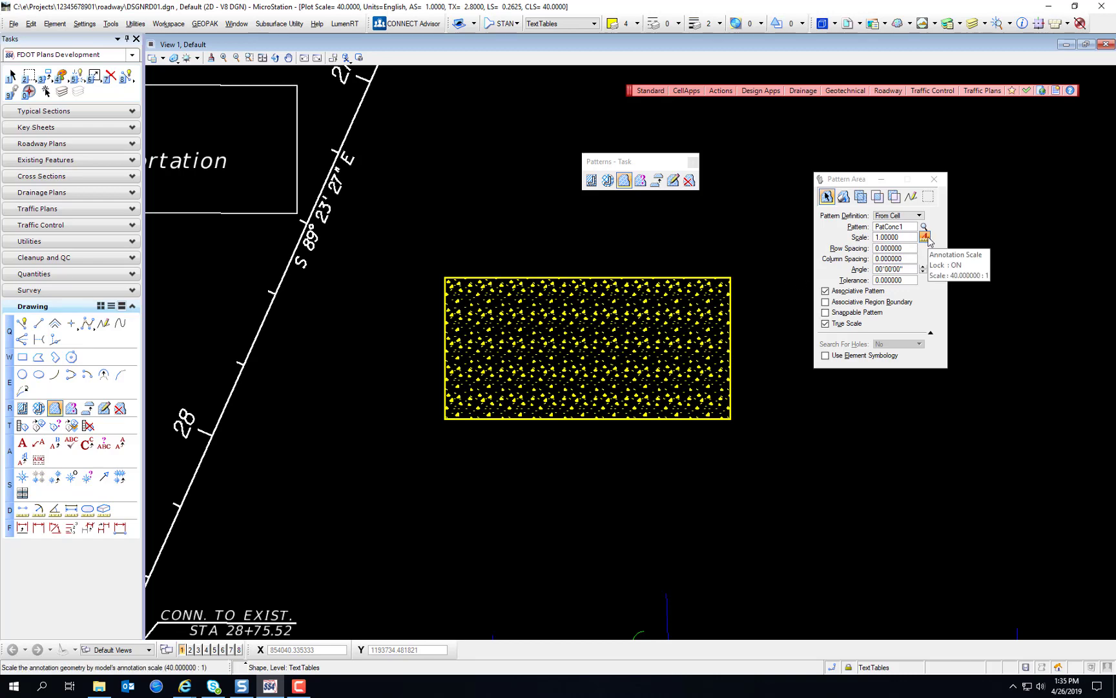
scroll(585, 352, "up", 3)
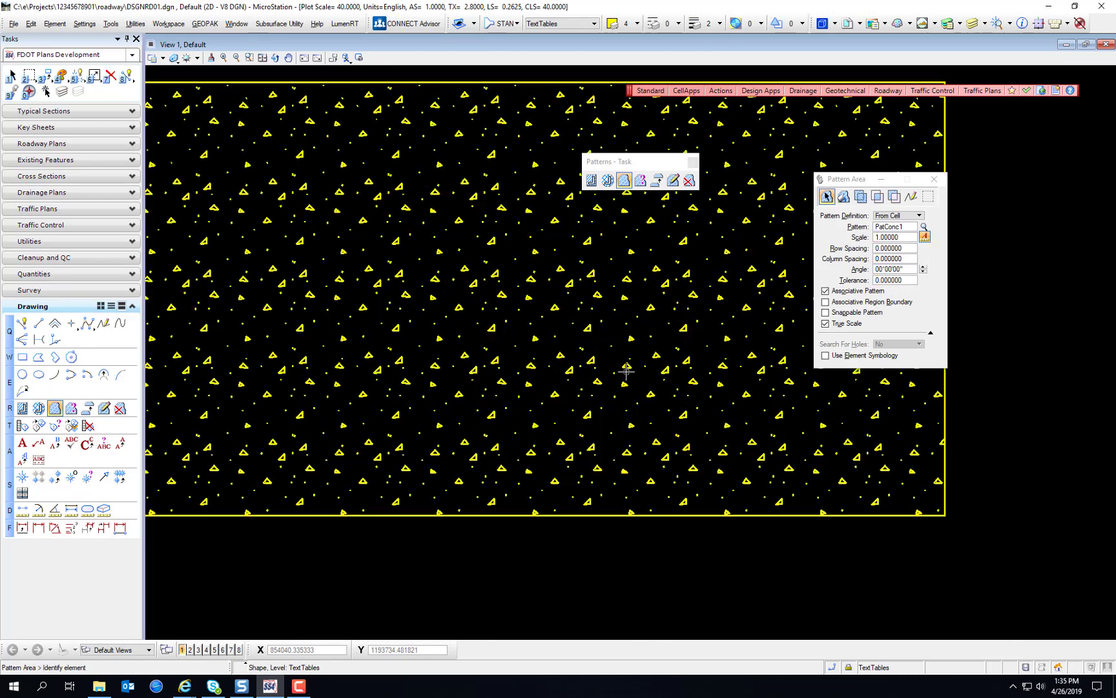
scroll(613, 362, "down", 3)
scroll(625, 369, "down", 5)
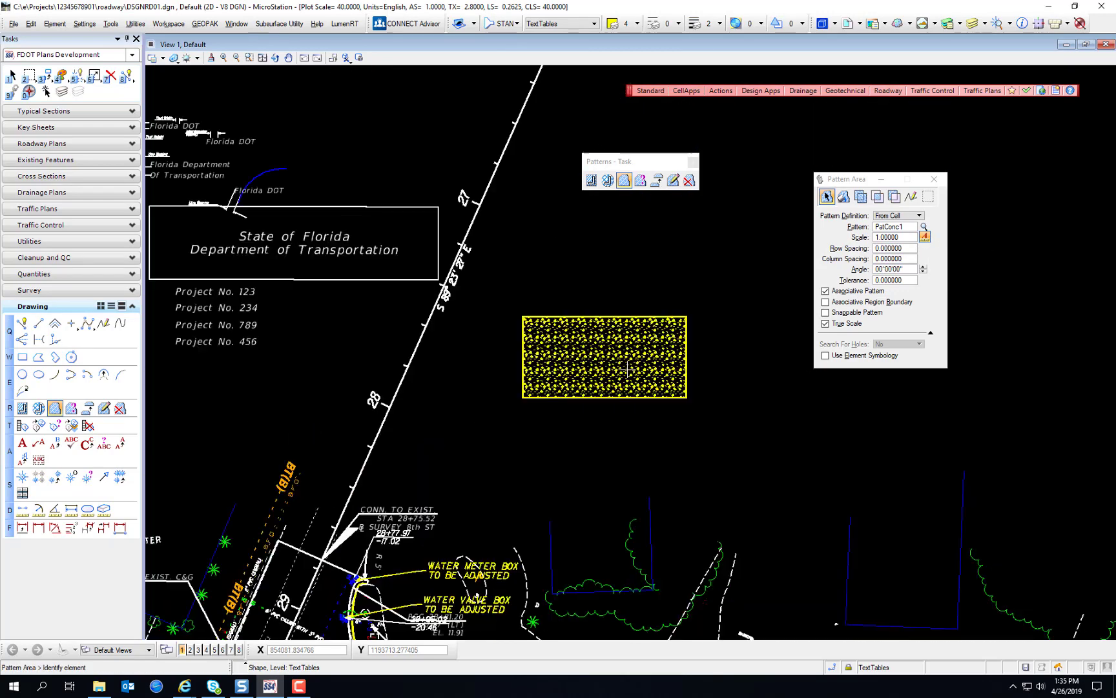
scroll(628, 368, "up", 5)
scroll(628, 369, "down", 3)
scroll(760, 337, "up", 3)
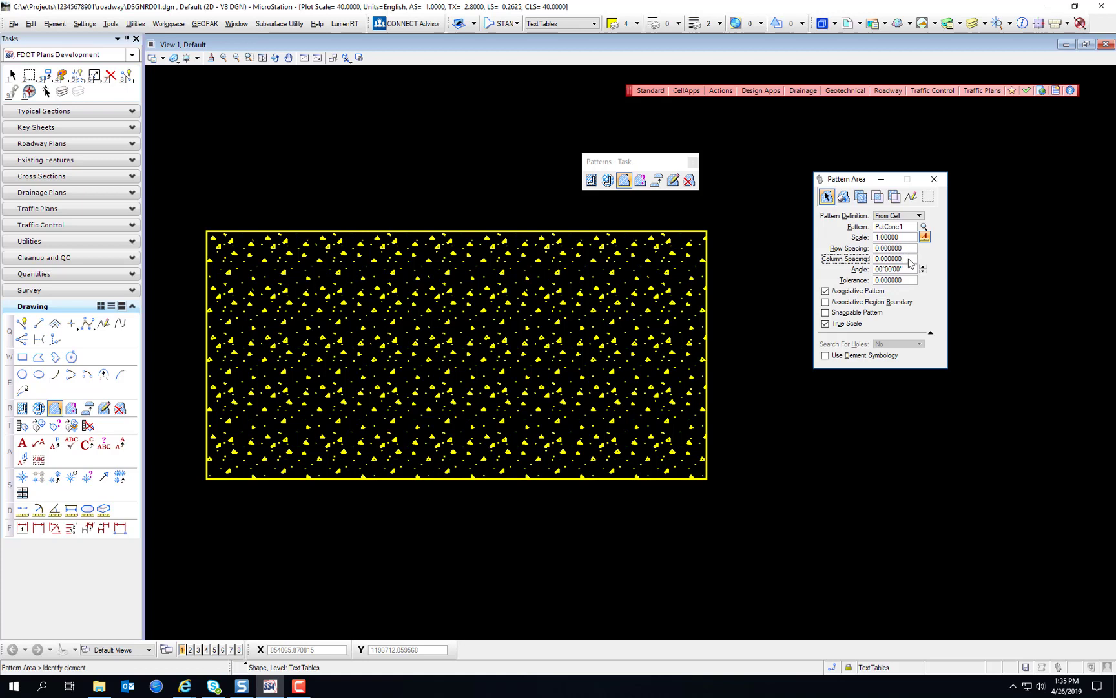
Step: Set the pattern angle to 45° and re-pattern the rectangle
key("Tab")
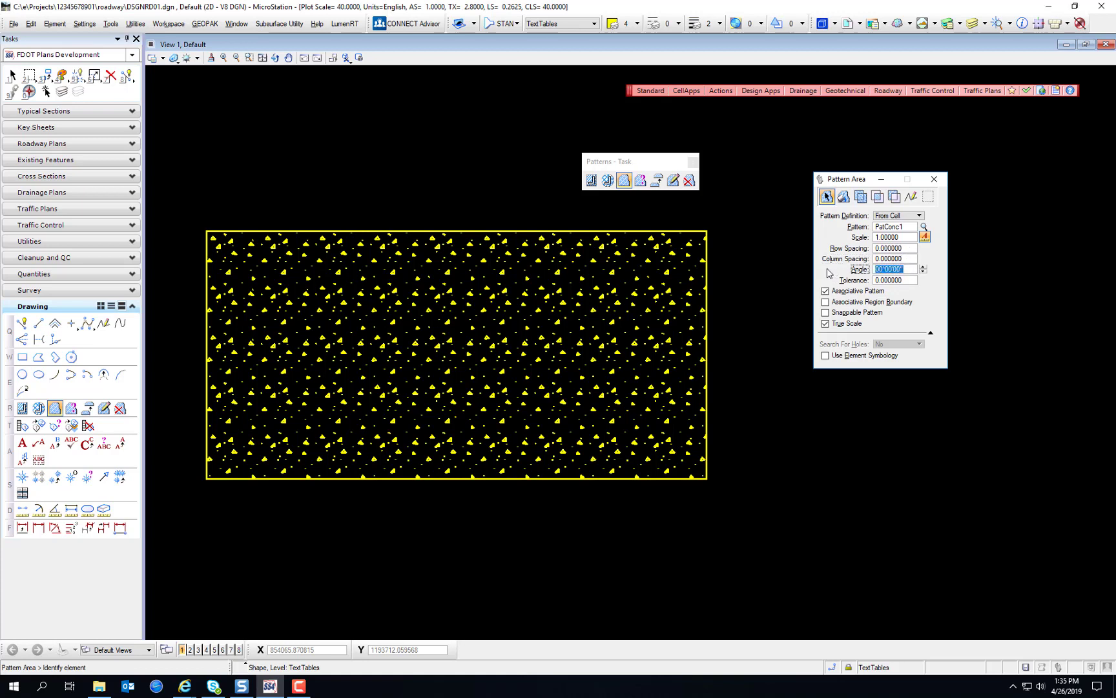
type("45")
left_click(622, 5)
left_click(609, 232)
left_click(758, 269)
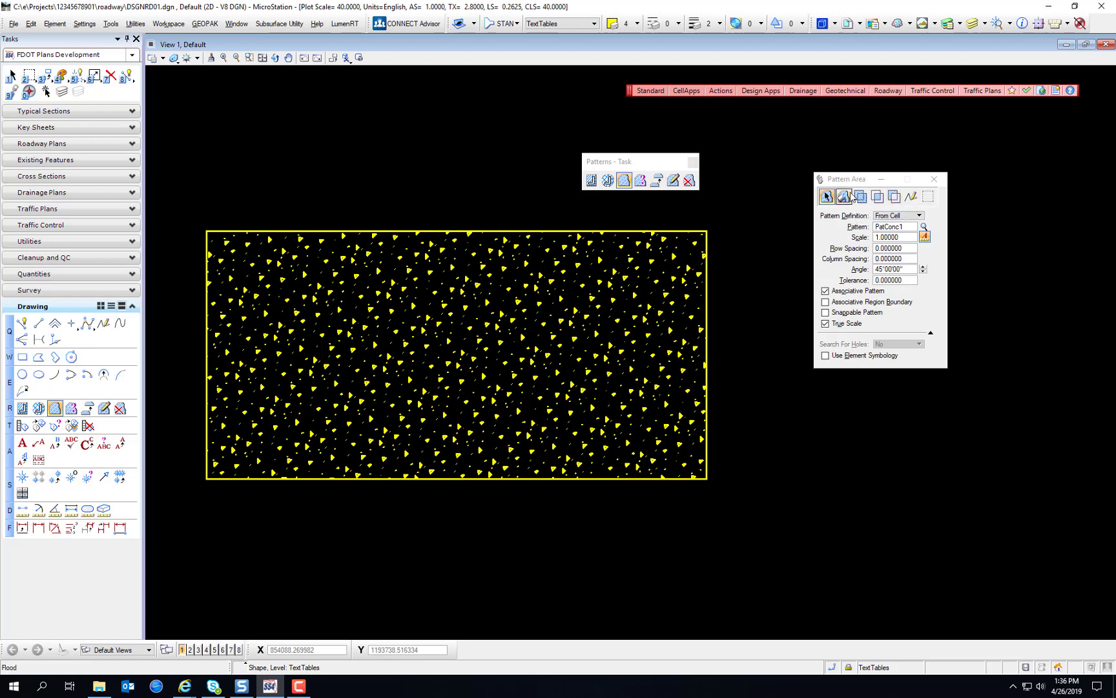
left_click(911, 196)
left_click(1040, 281)
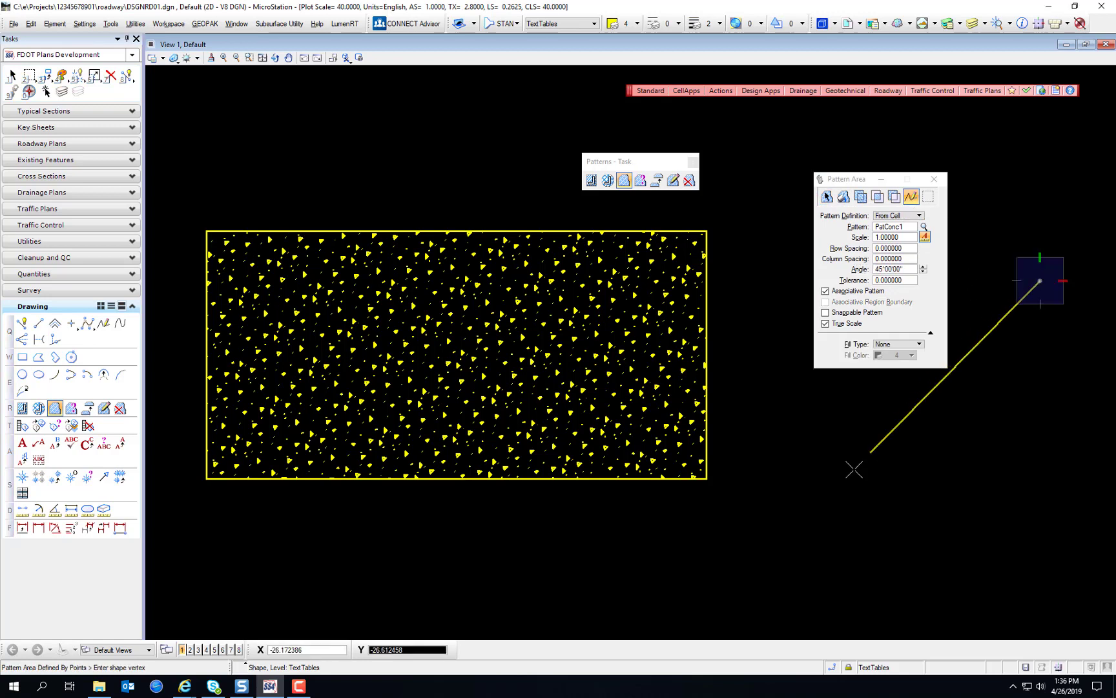
left_click(778, 421)
left_click(849, 564)
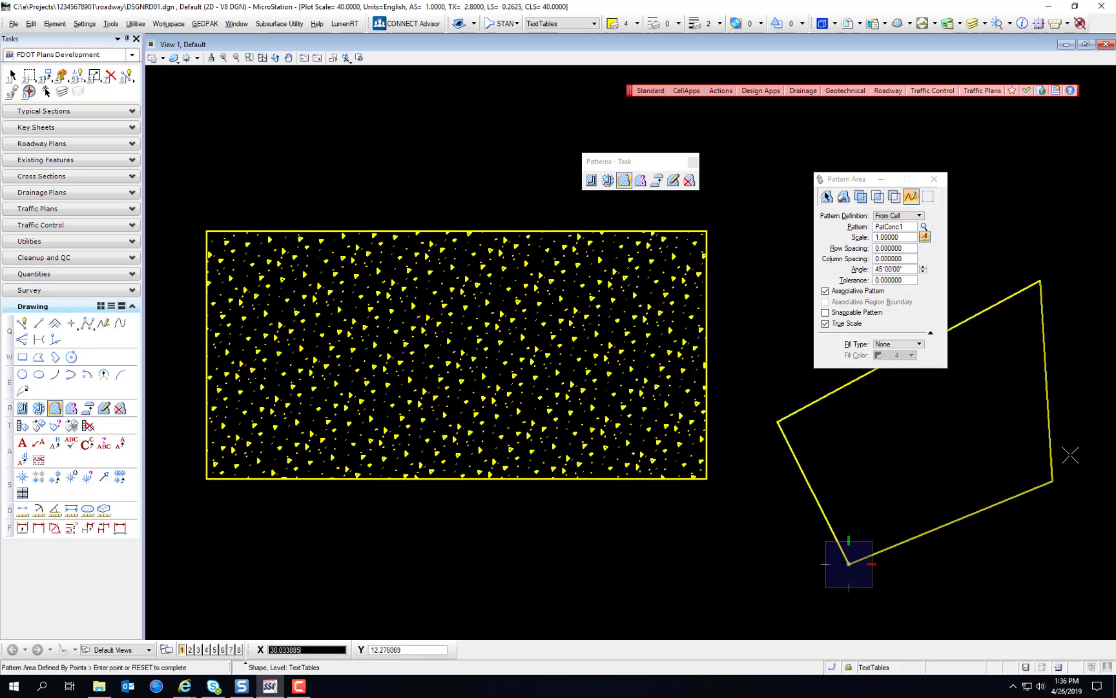
left_click(1065, 522)
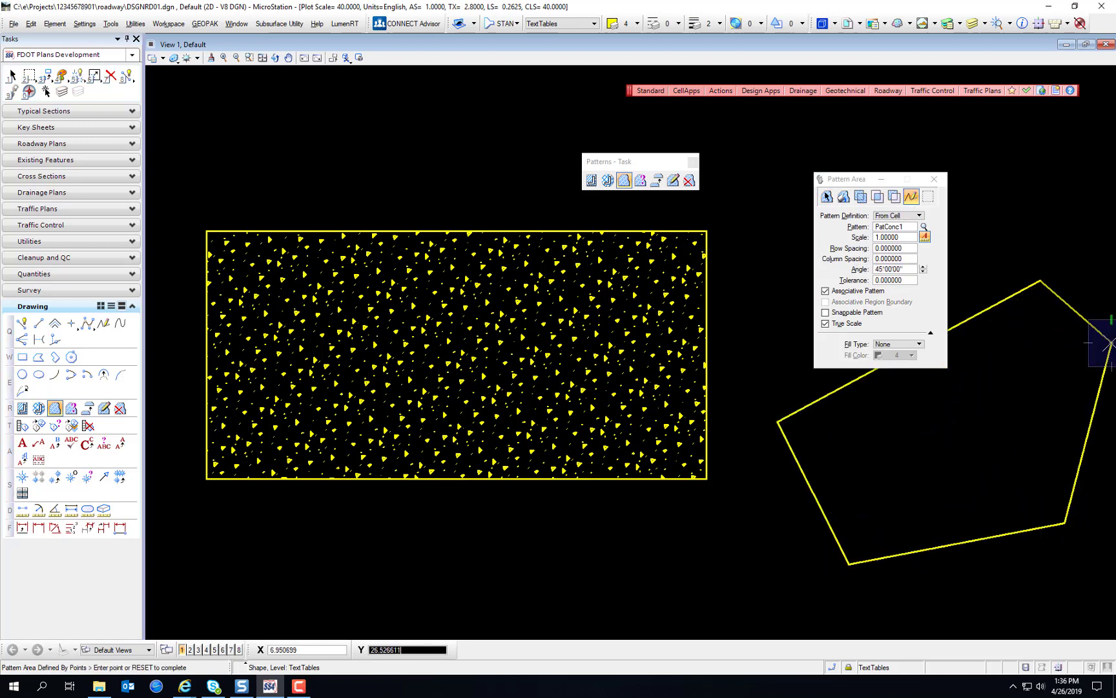
left_click(1111, 342)
right_click(1065, 313)
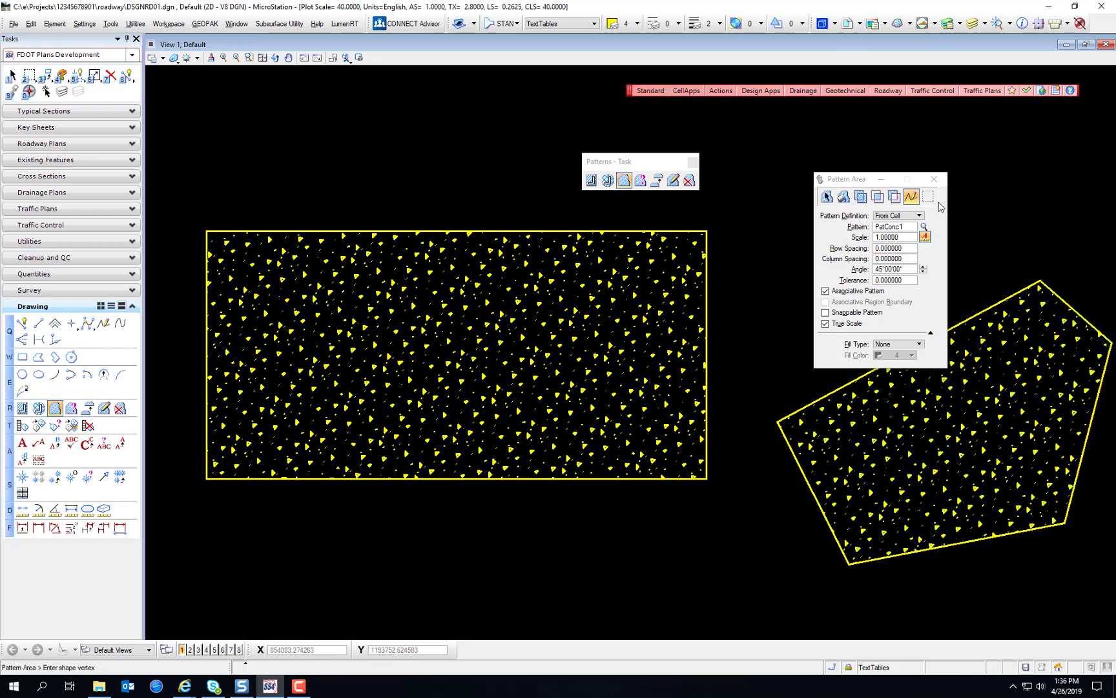
key("ctrl+z")
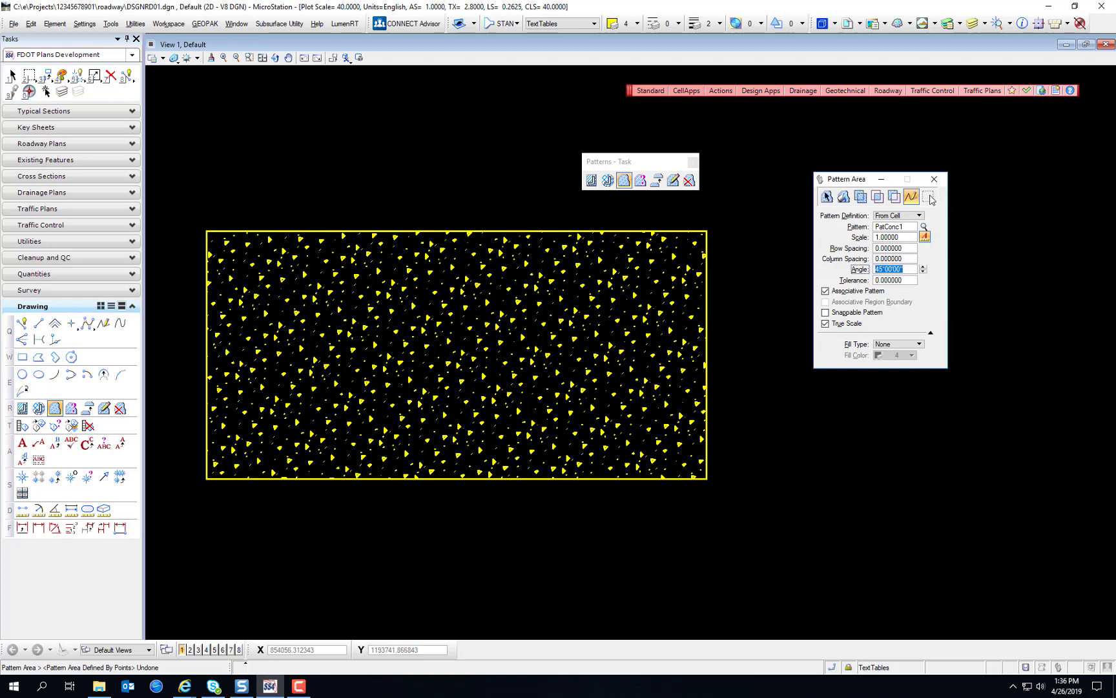
Step: Place a block fence on the right and fill it with the pattern using Pattern Area's Fence method
left_click(30, 76)
left_click(773, 319)
left_click(993, 494)
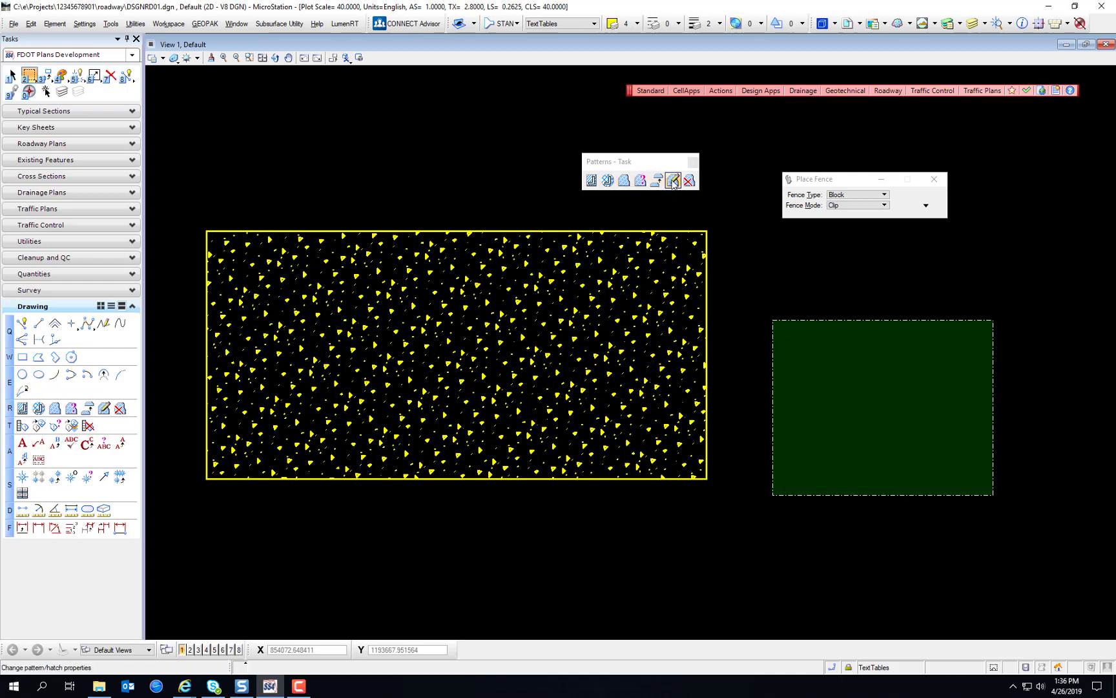
left_click(623, 181)
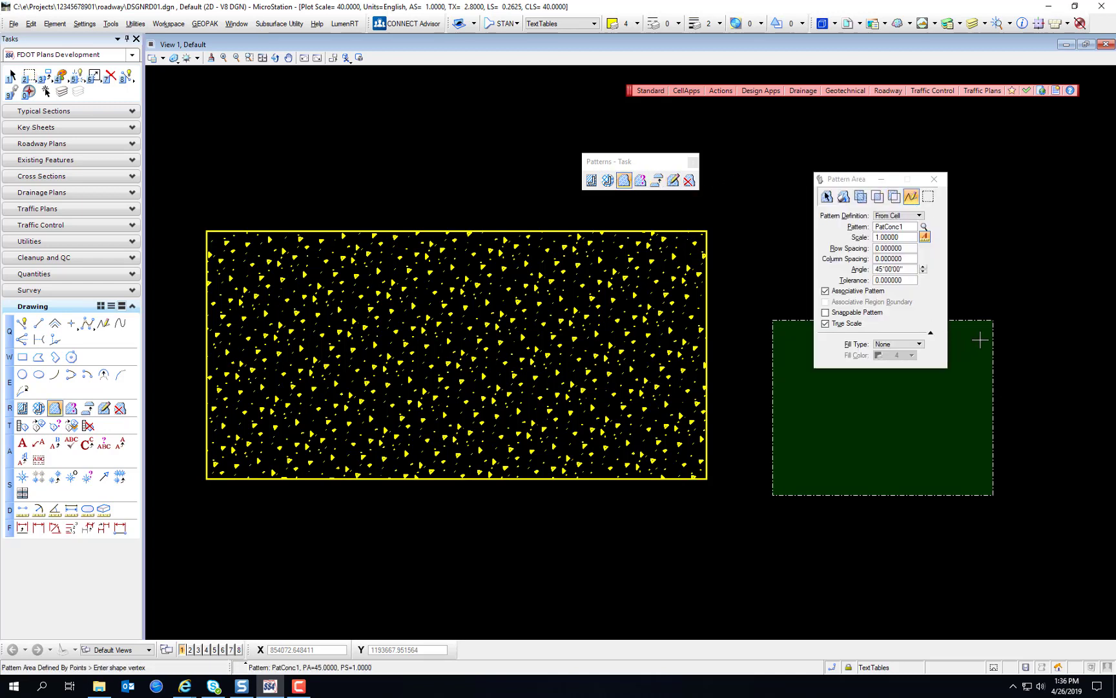
left_click(928, 197)
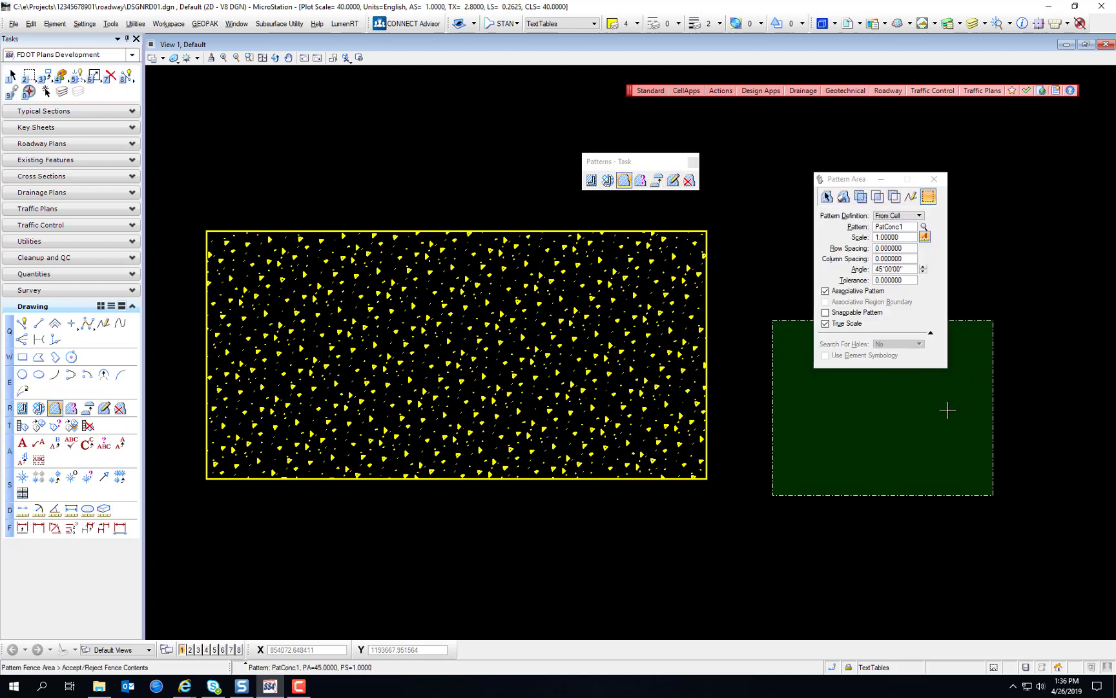
left_click(947, 410)
Step: Undo the fence-filled pattern area and start Show Pattern Attributes
left_click(12, 76)
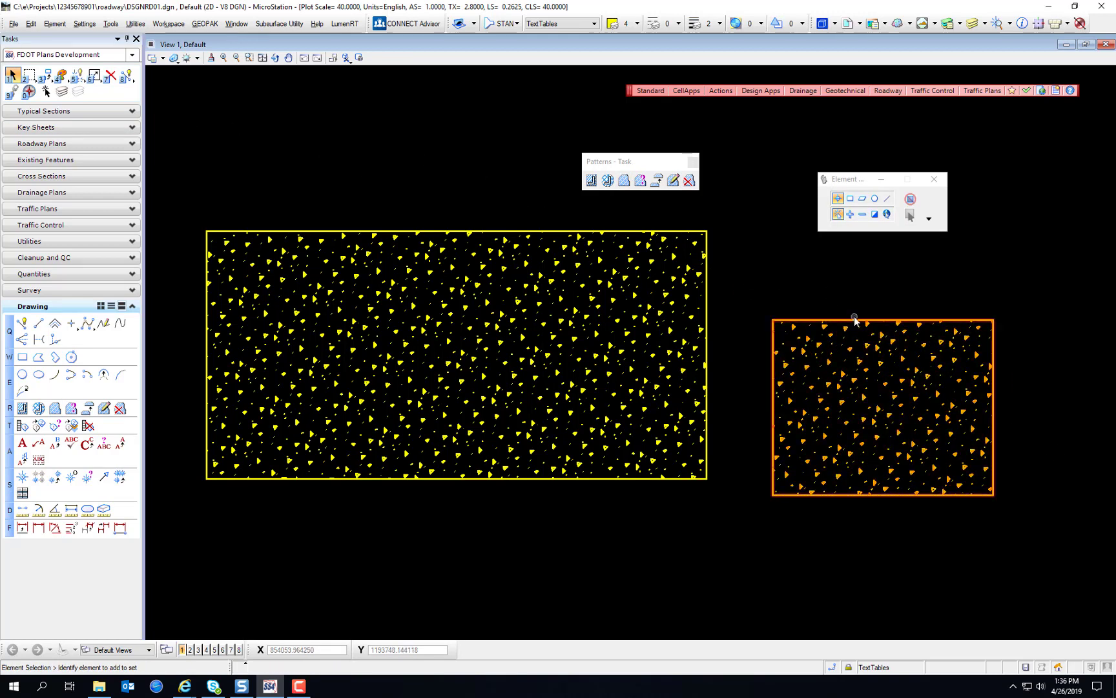
left_click(854, 318)
left_click(847, 261)
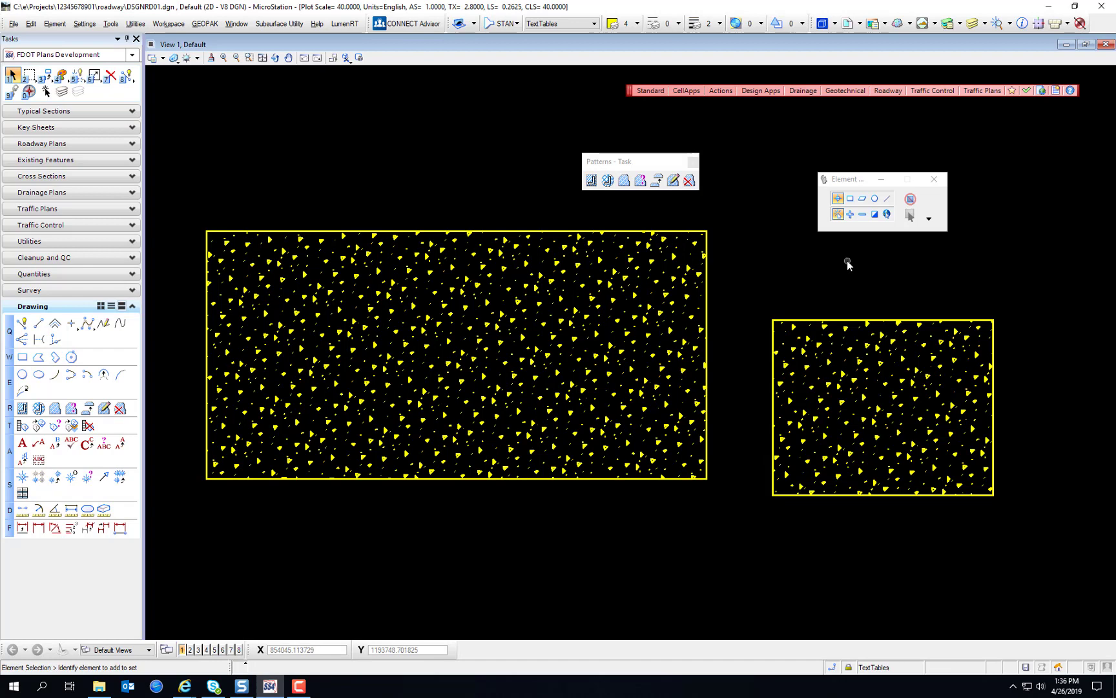
key("ctrl+z")
key("r")
key("4")
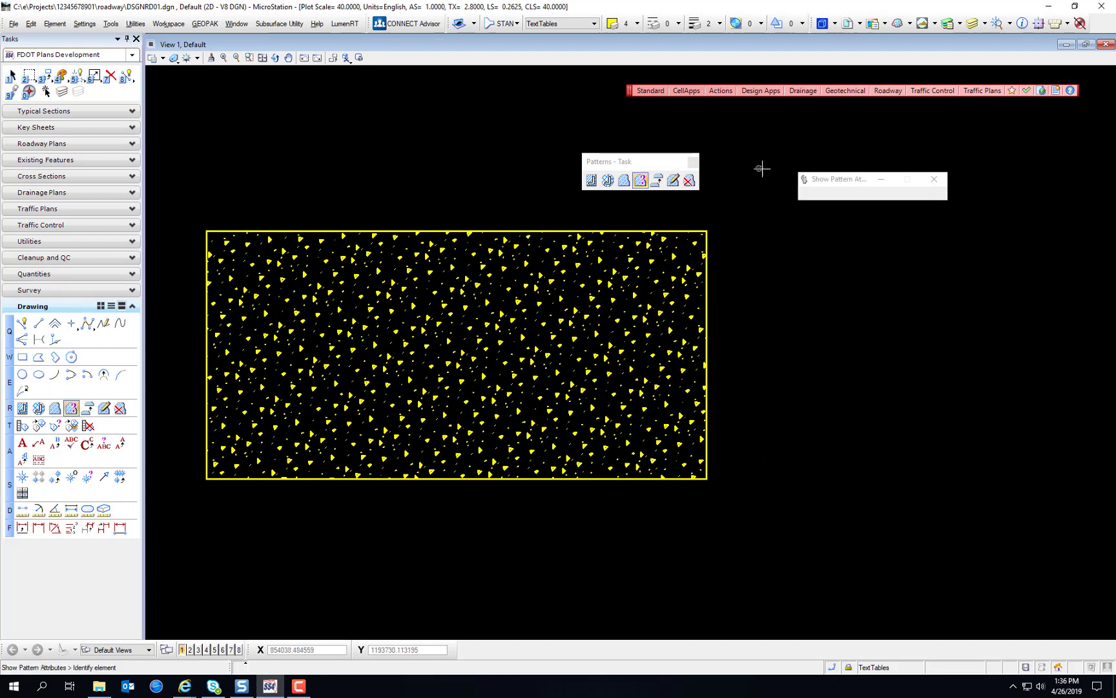
Step: Inspect the rectangle's pattern attributes and review Change Pattern's parameter, intersection and re-flood options
left_click(658, 231)
left_click(762, 252)
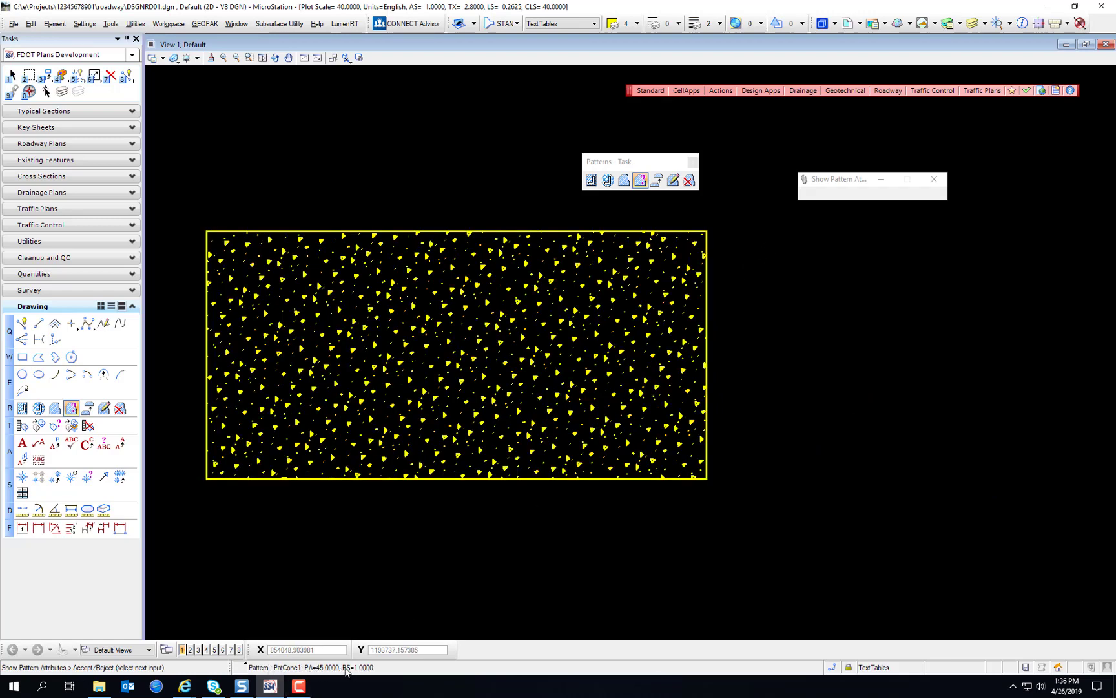
left_click(657, 181)
left_click(679, 185)
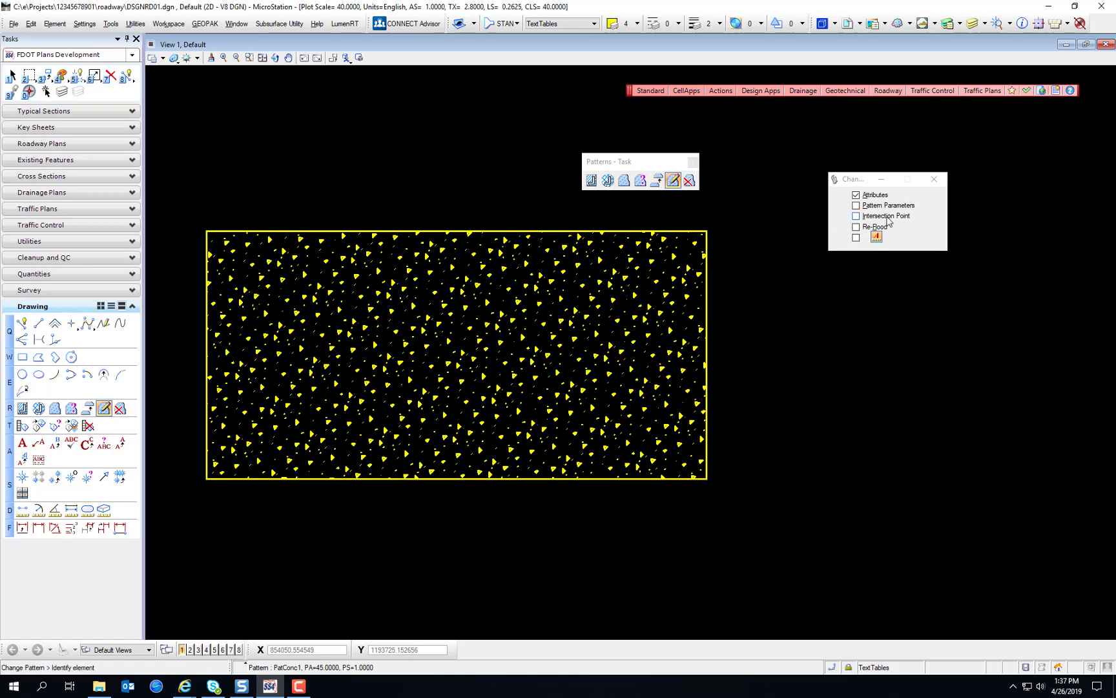
left_click(856, 205)
left_click(857, 217)
left_click(857, 227)
left_click(856, 238)
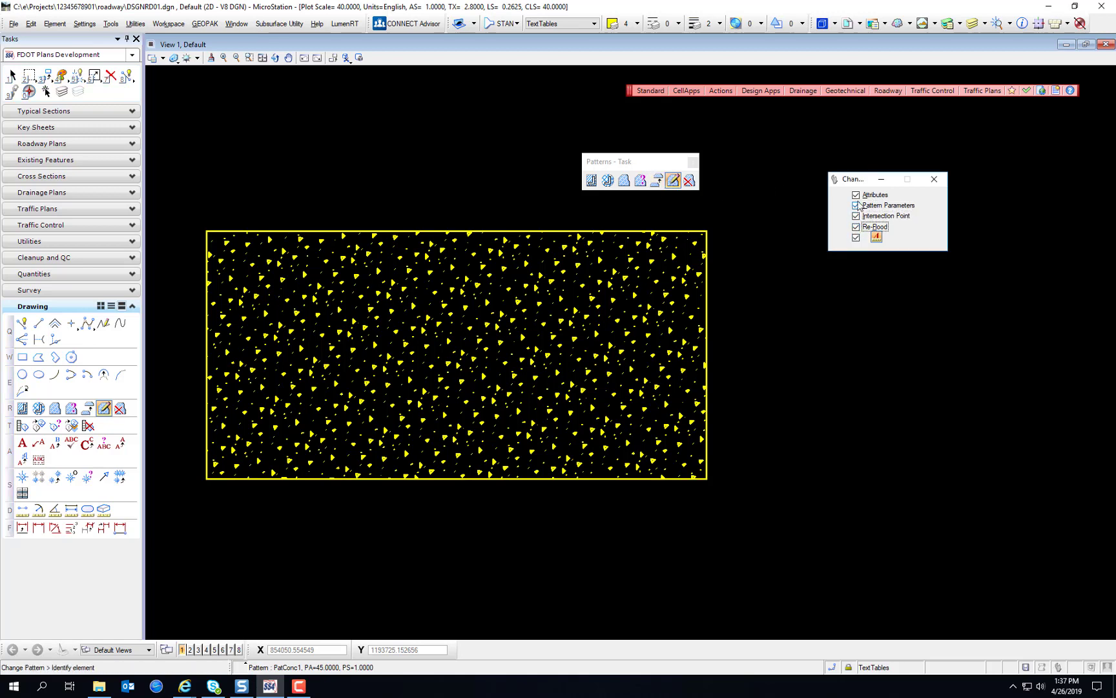
Step: Delete the PatConc1 pattern from the rectangle with Delete Pattern
left_click(690, 180)
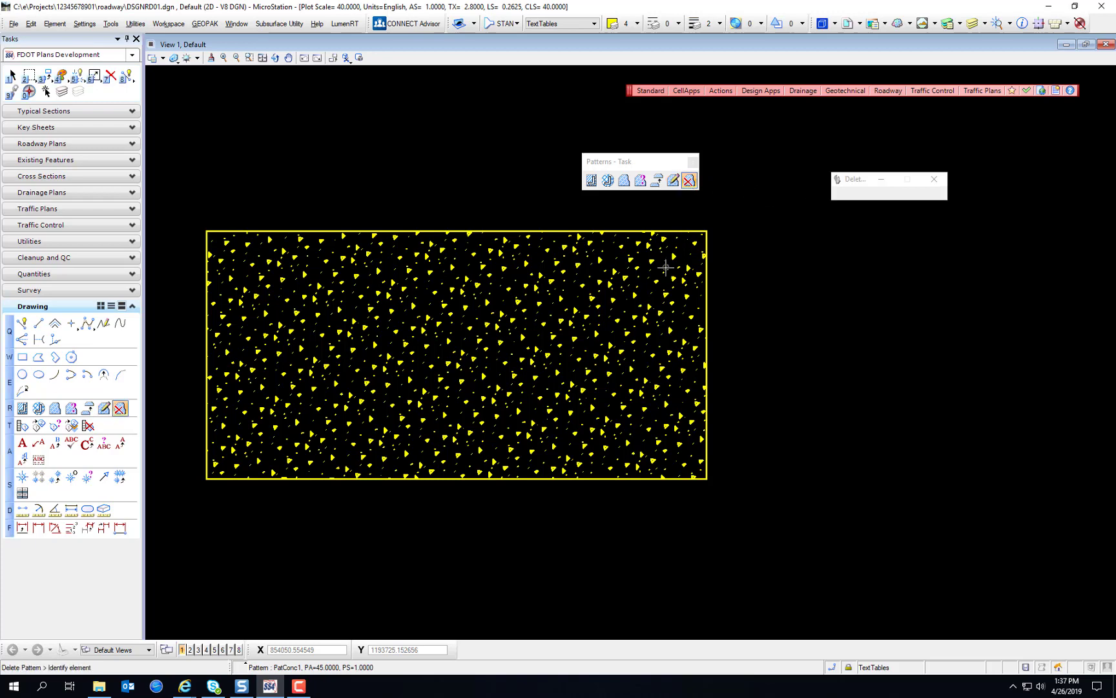
left_click(674, 261)
key("Escape")
scroll(484, 375, "down", 2)
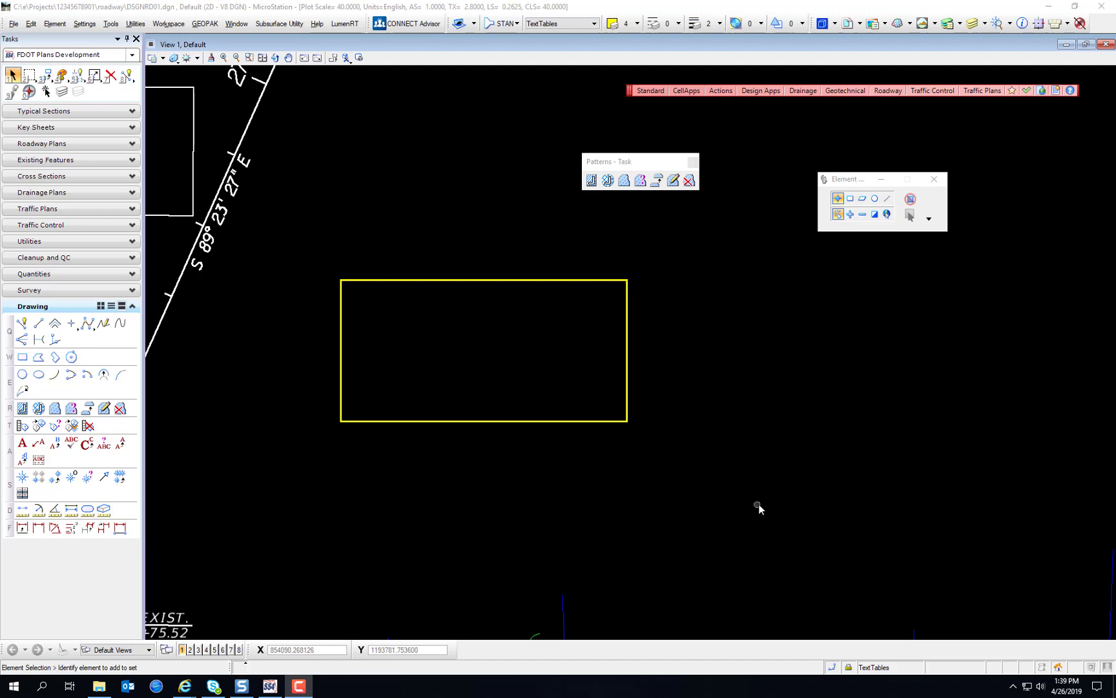
Step: Zoom out and pan the plan view along the roadway corridor toward station 231
scroll(760, 505, "down", 5)
scroll(677, 619, "up", 5)
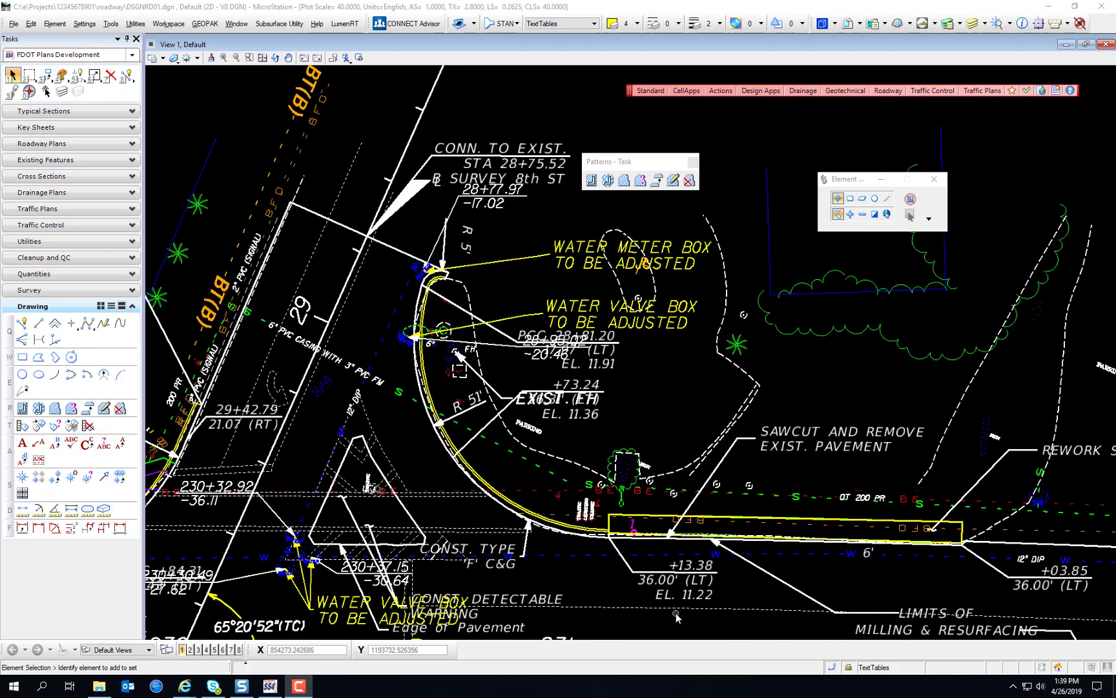
middle_click_drag(685, 584, 813, 328)
right_click(688, 420)
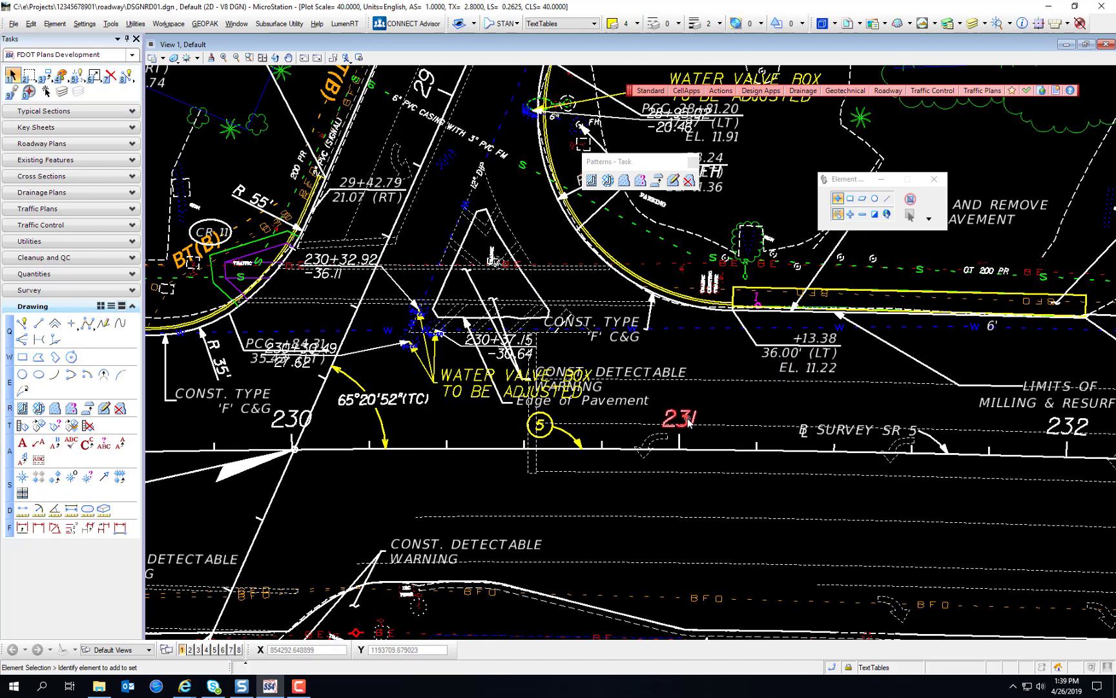
scroll(688, 420, "down", 8)
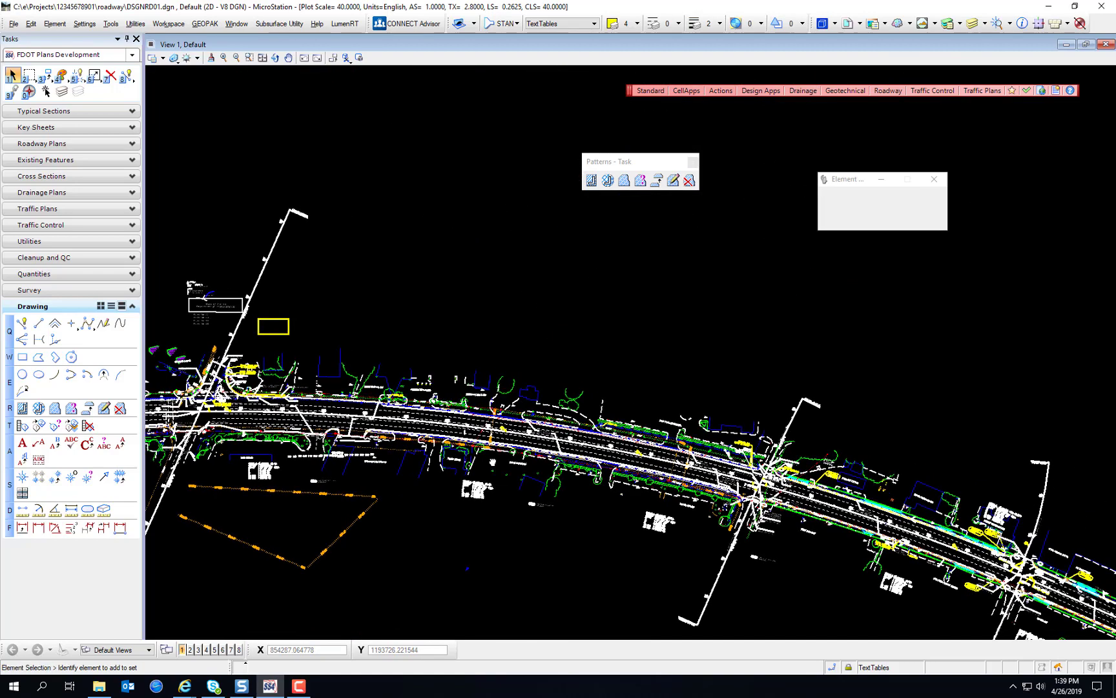
Step: Search the drawing text for '231' with Find/Replace Text, then close the search and its message
left_click(31, 23)
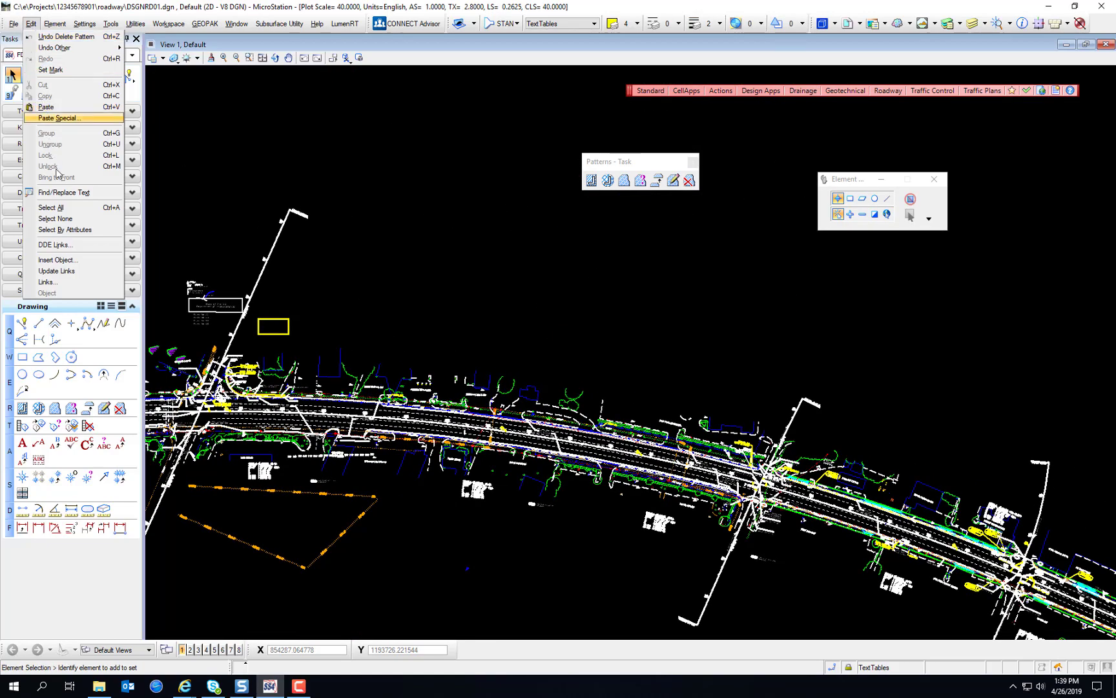
left_click(60, 194)
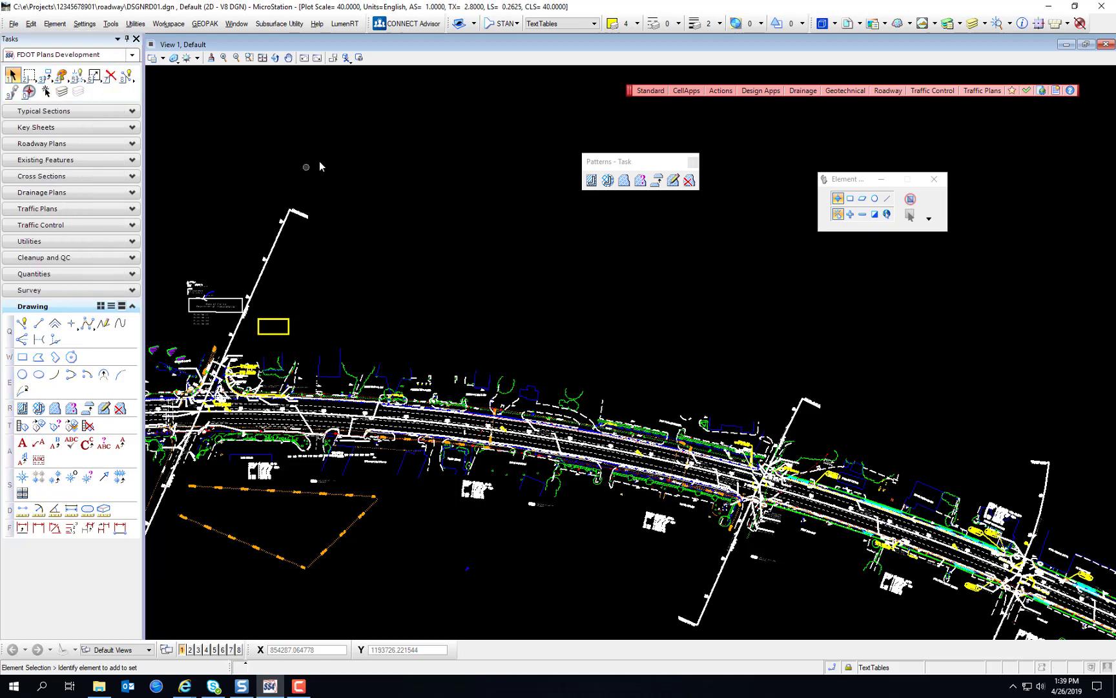
type("231")
key("Tab")
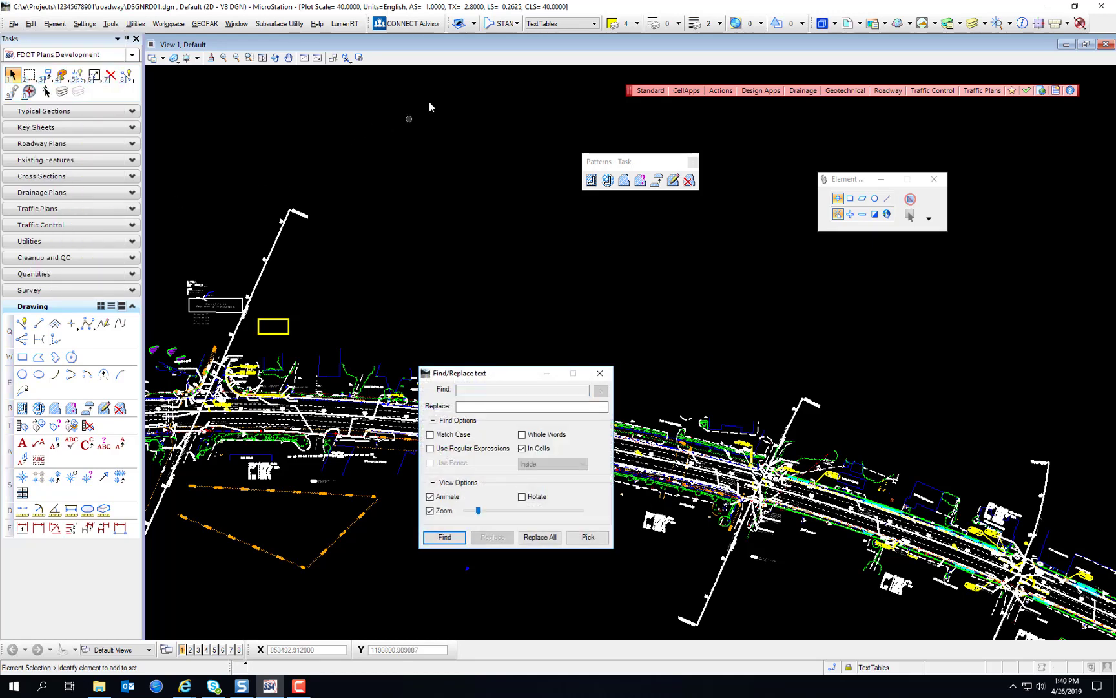
left_click(441, 539)
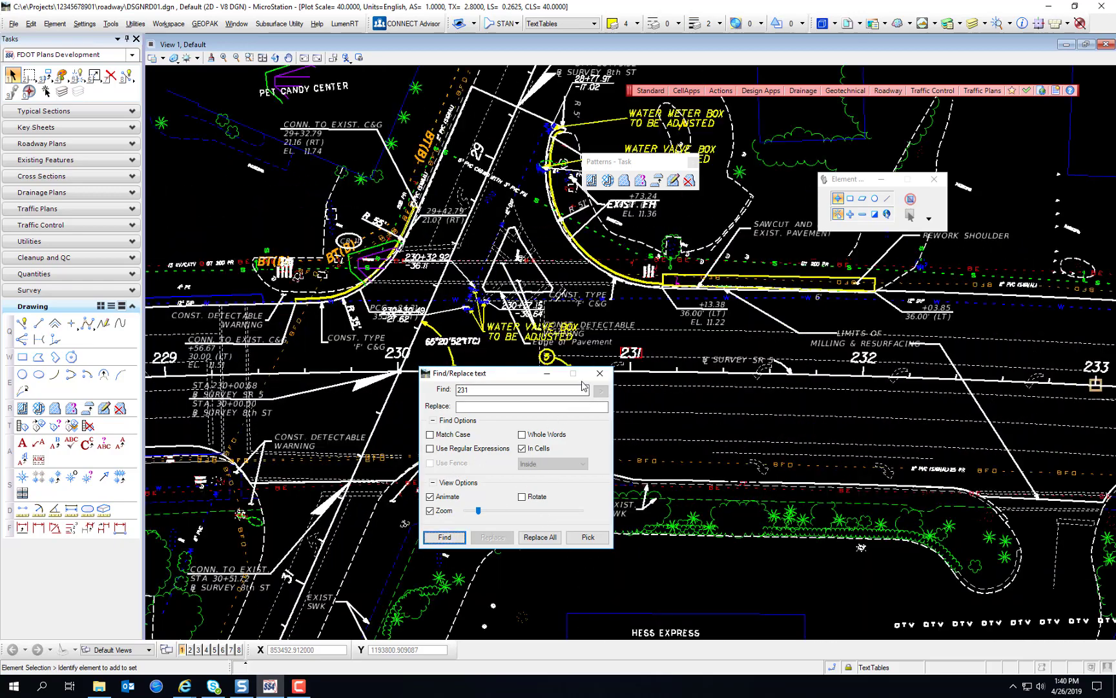
left_click(607, 378)
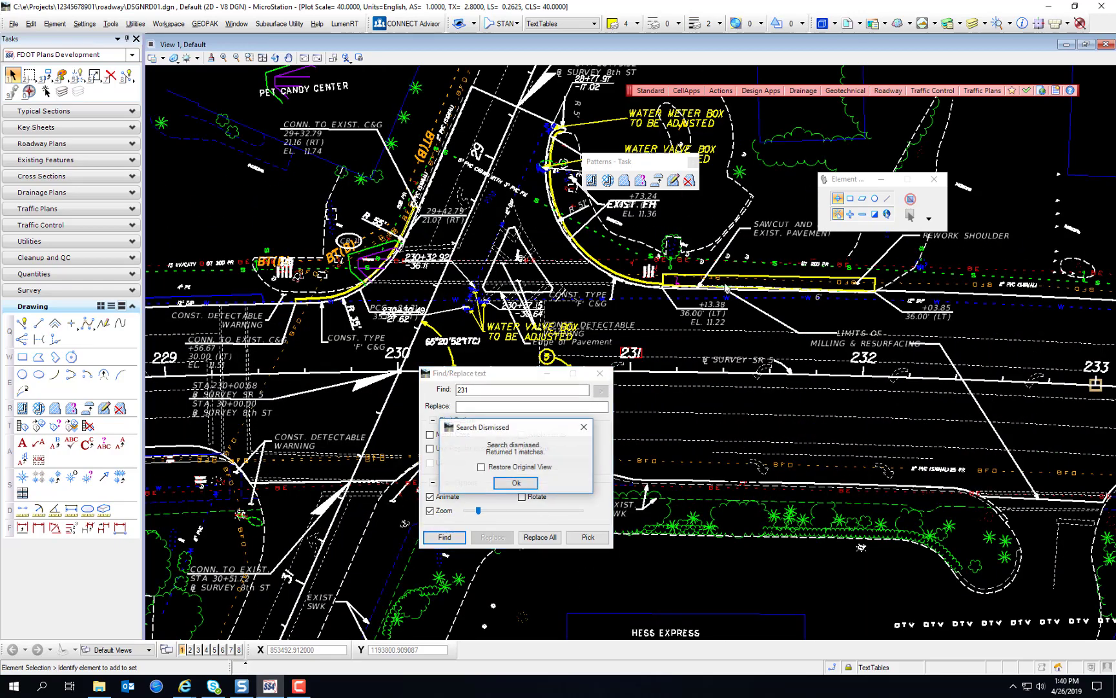
left_click(529, 489)
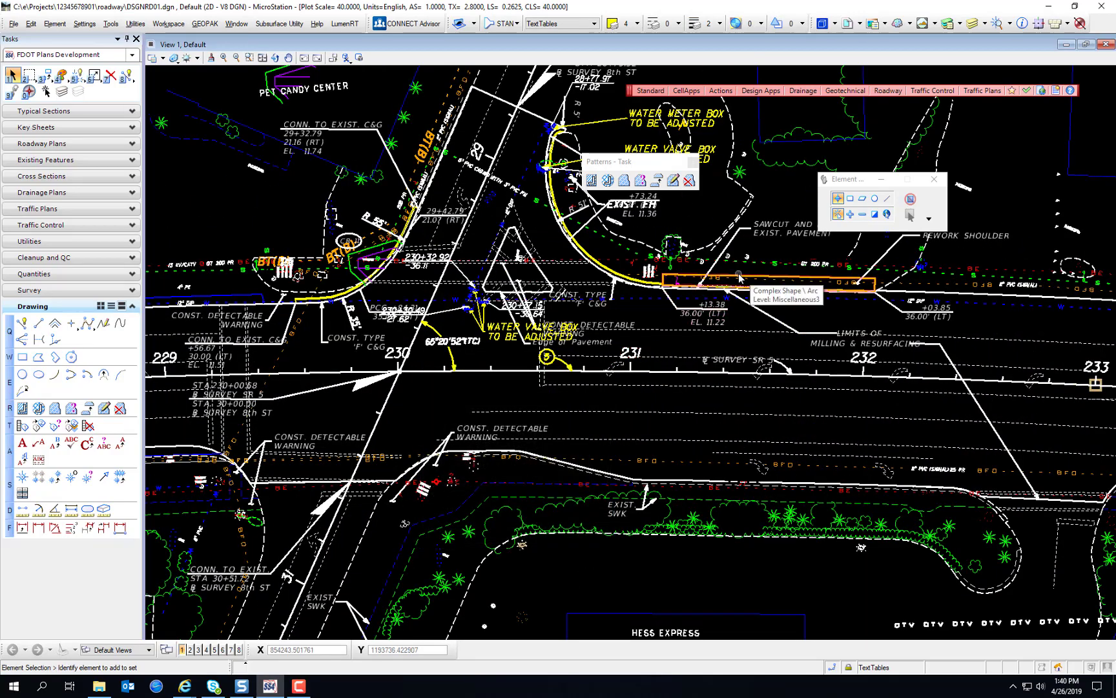
Step: Centre the sawcut rectangle and turn off the level of the 6' label and leaders
scroll(740, 278, "up", 3)
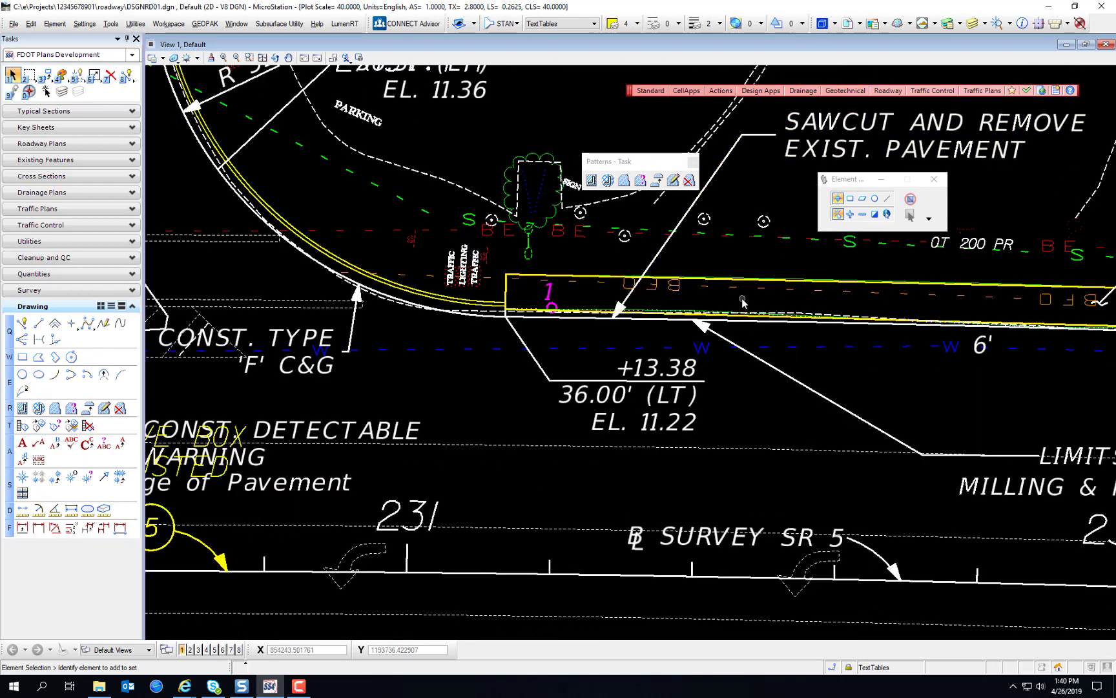
middle_click_drag(986, 366, 727, 388)
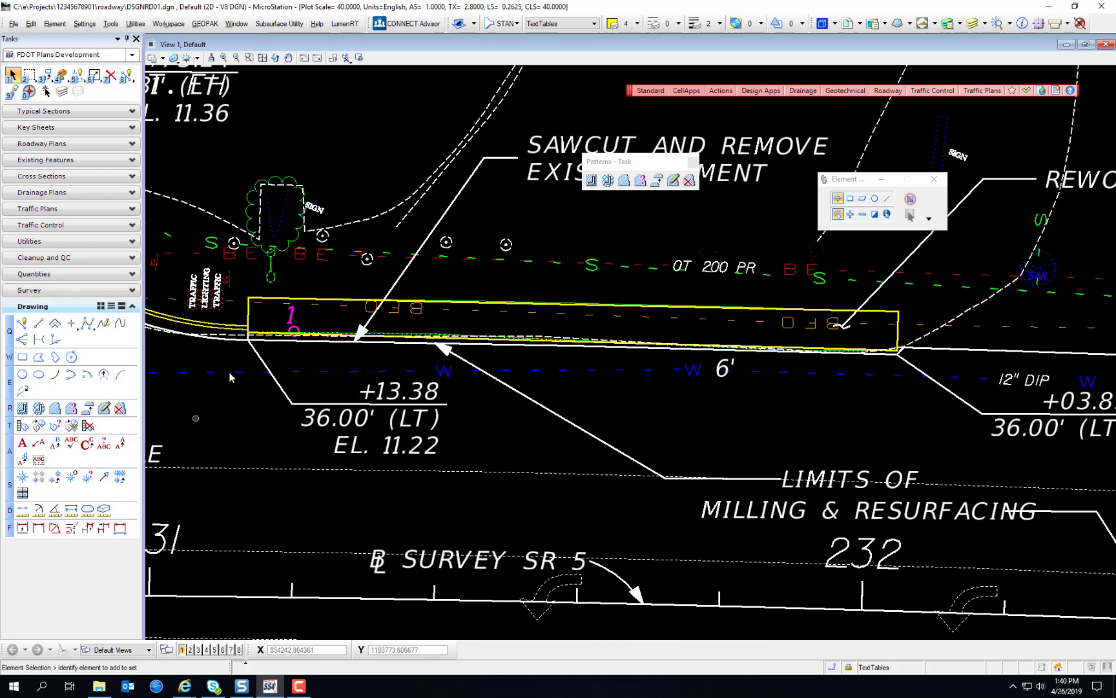
right_click(635, 389)
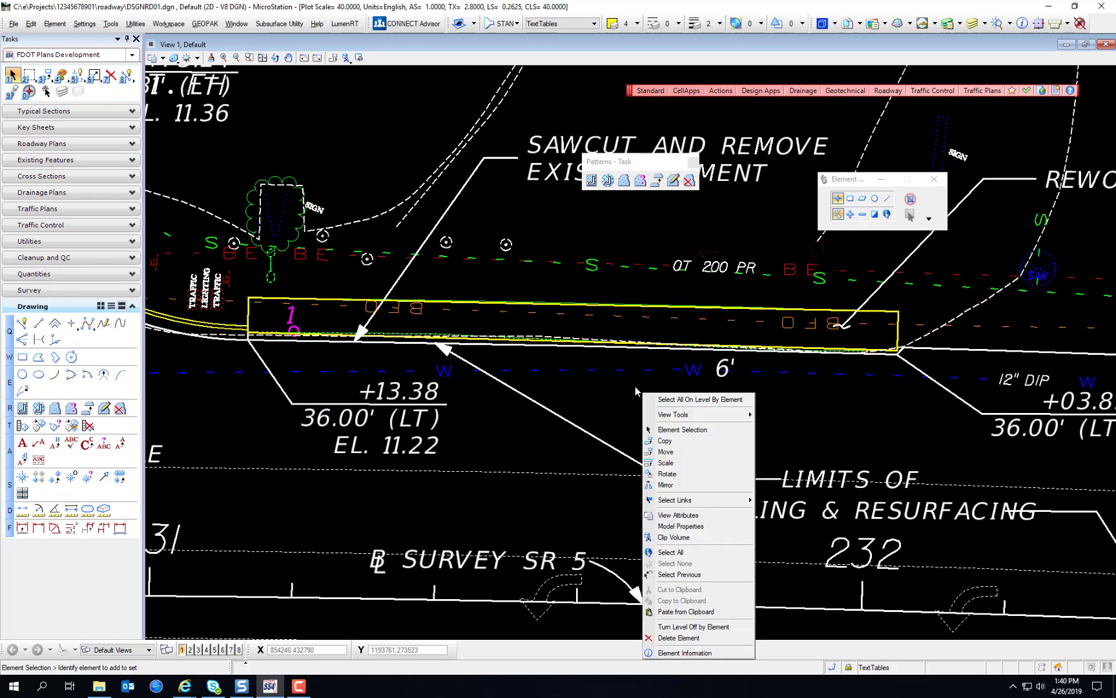
left_click(704, 628)
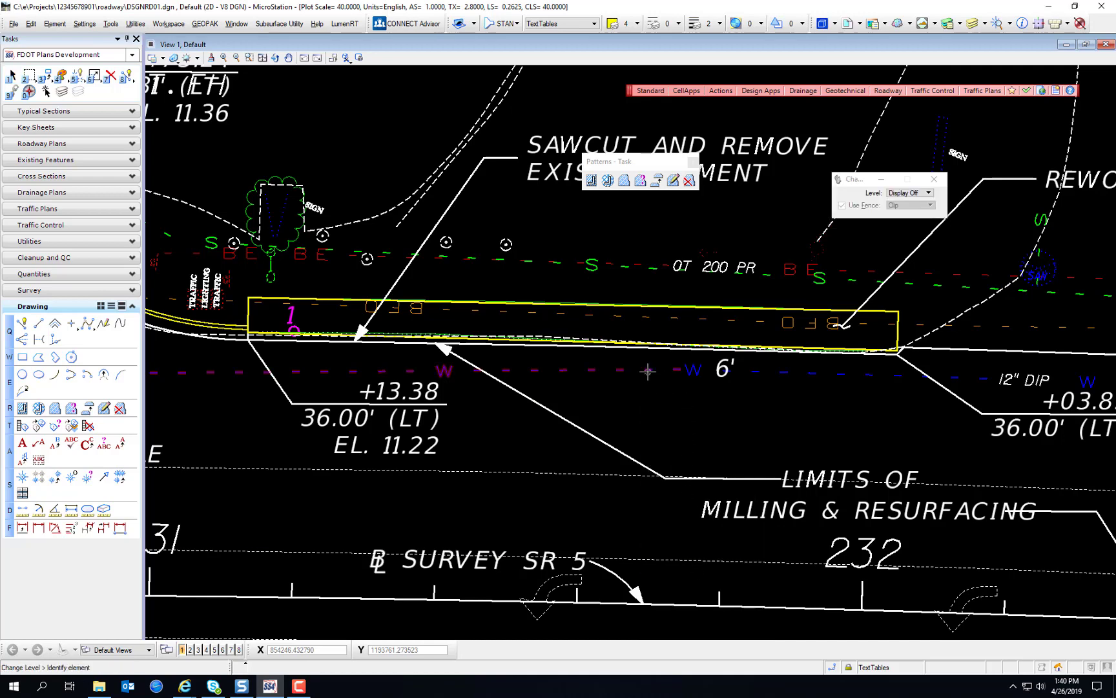
left_click(719, 367)
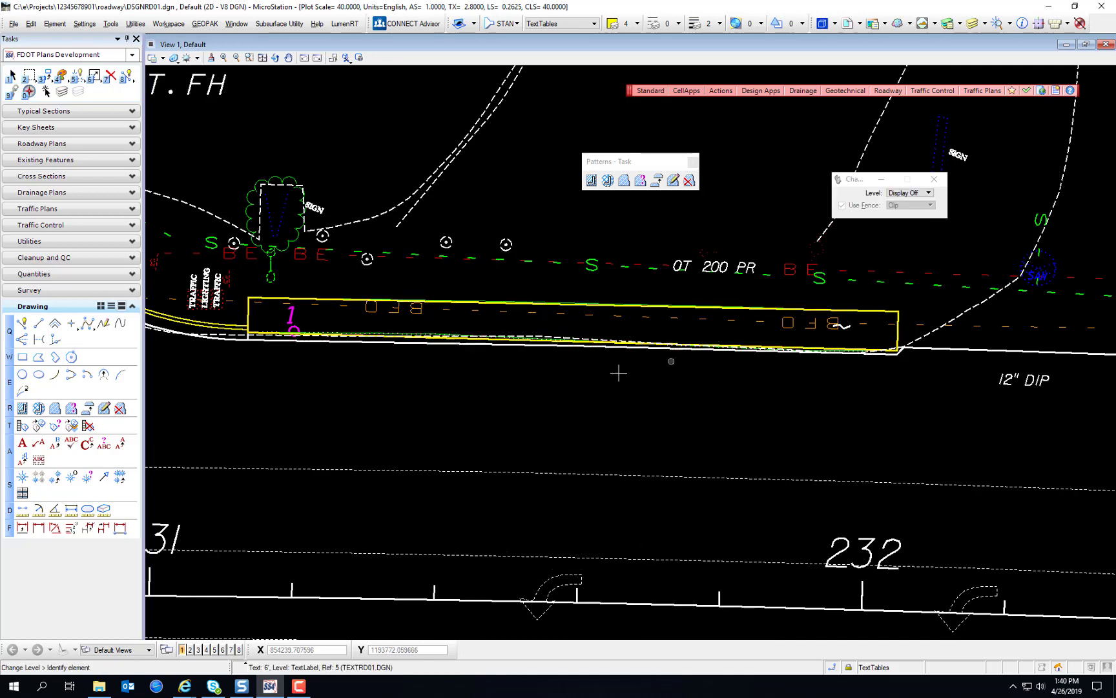
Step: Turn off the red, white dashed, green, orange dashed and magenta '1' label levels, undoing the last pick
scroll(578, 349, "up", 4)
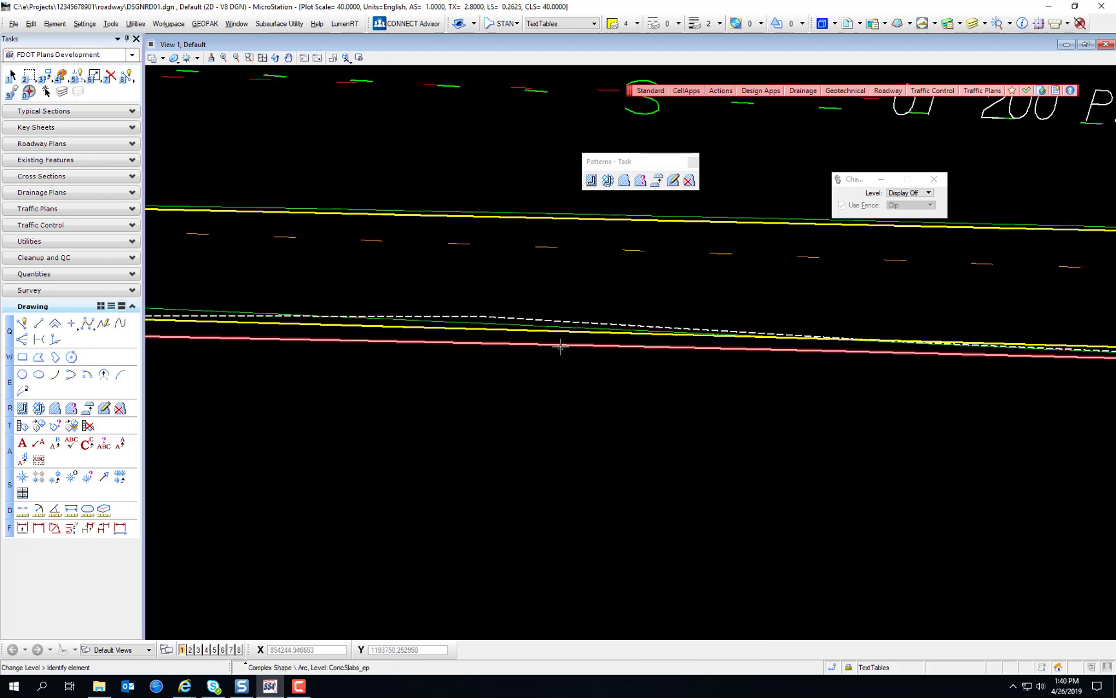
left_click(560, 347)
left_click(558, 317)
left_click(557, 323)
left_click(553, 248)
scroll(576, 289, "down", 3)
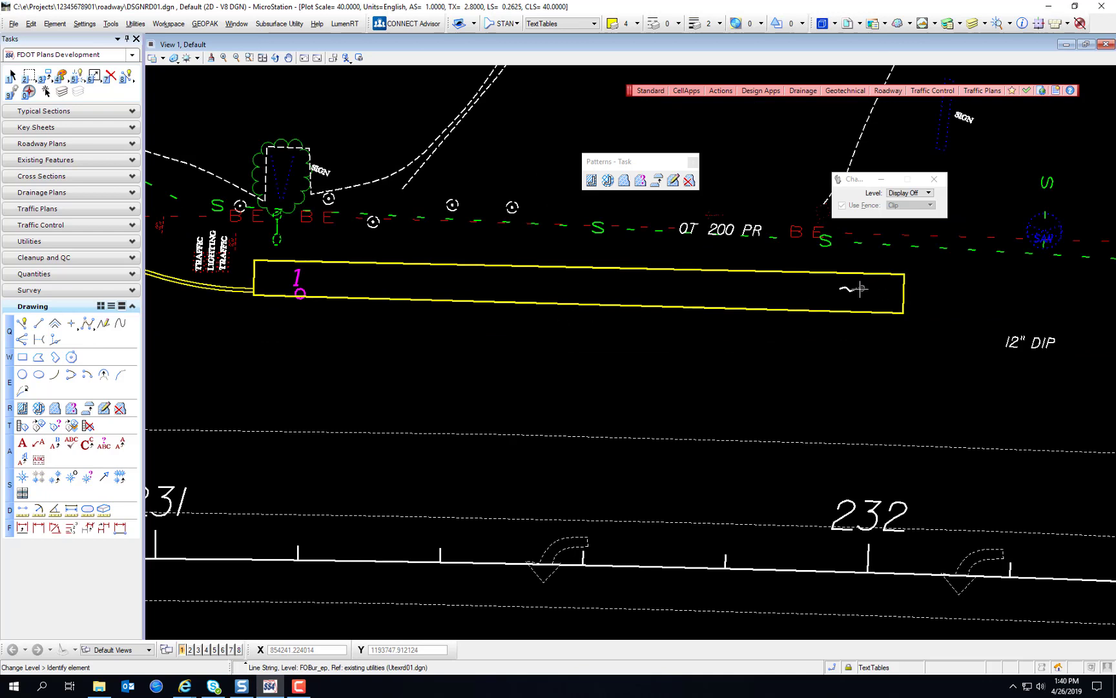
left_click(299, 278)
key("ctrl+z")
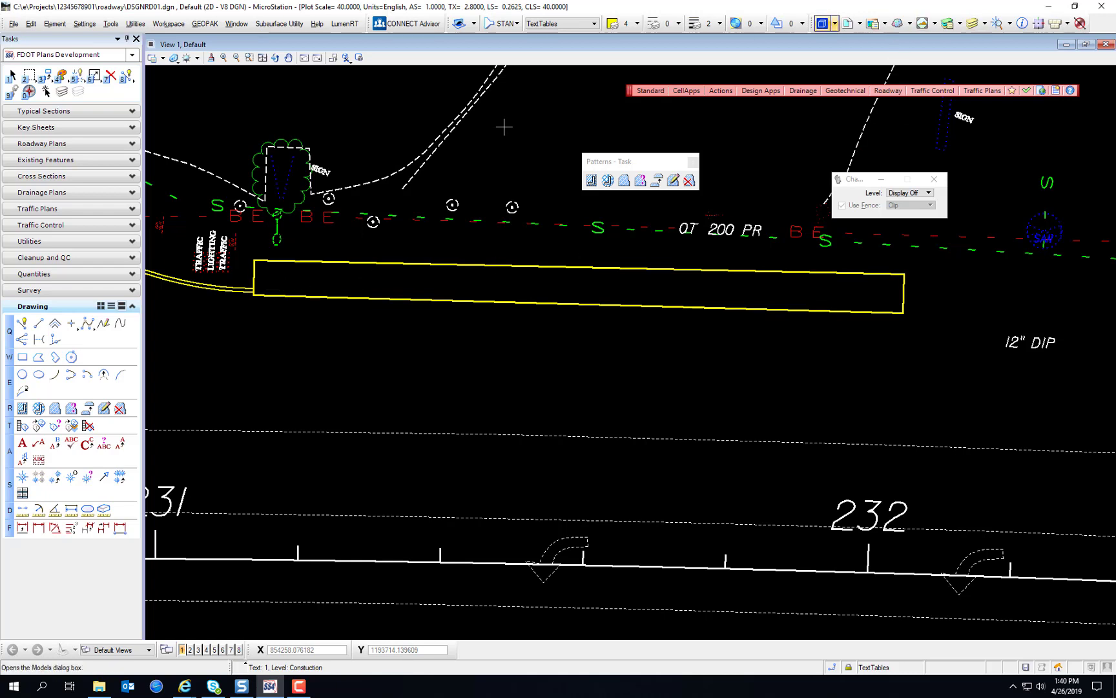
left_click(12, 76)
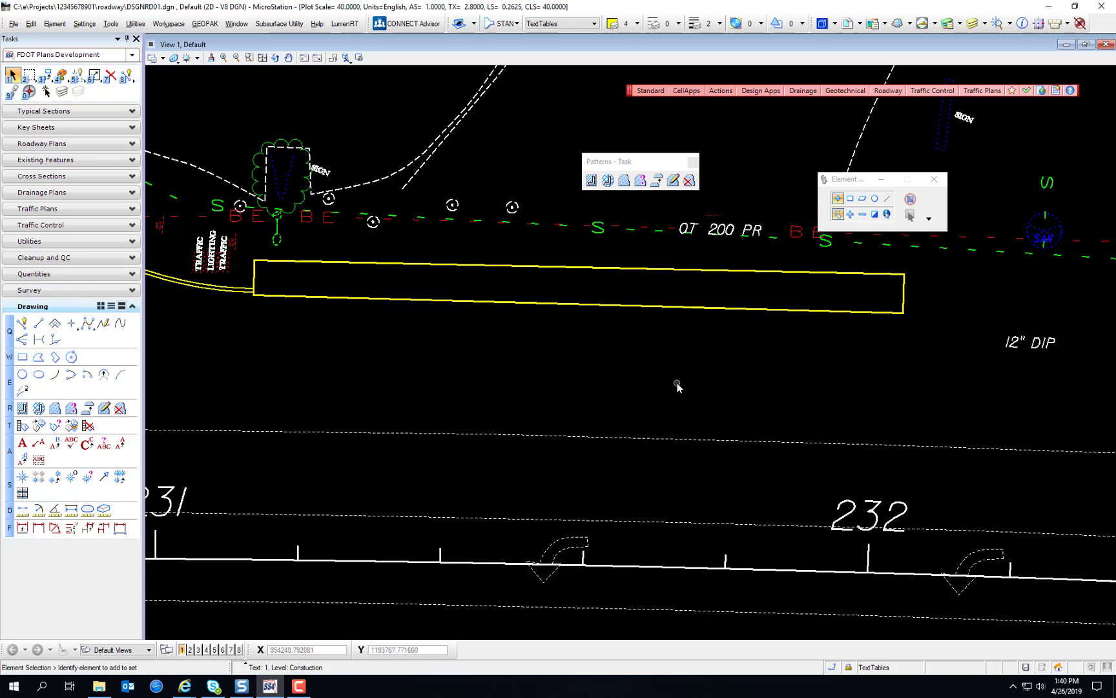
left_click(161, 58)
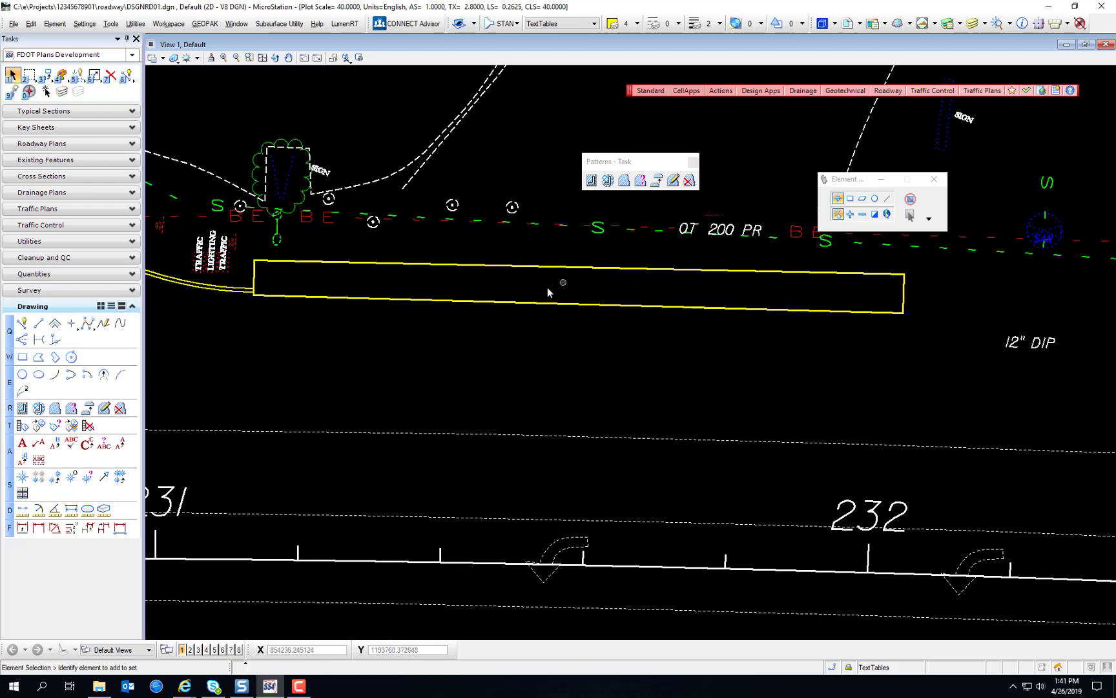
Step: Hatch the sawcut rectangle with Hatch Area at 0.1 spacing and a 45° angle
left_click(591, 180)
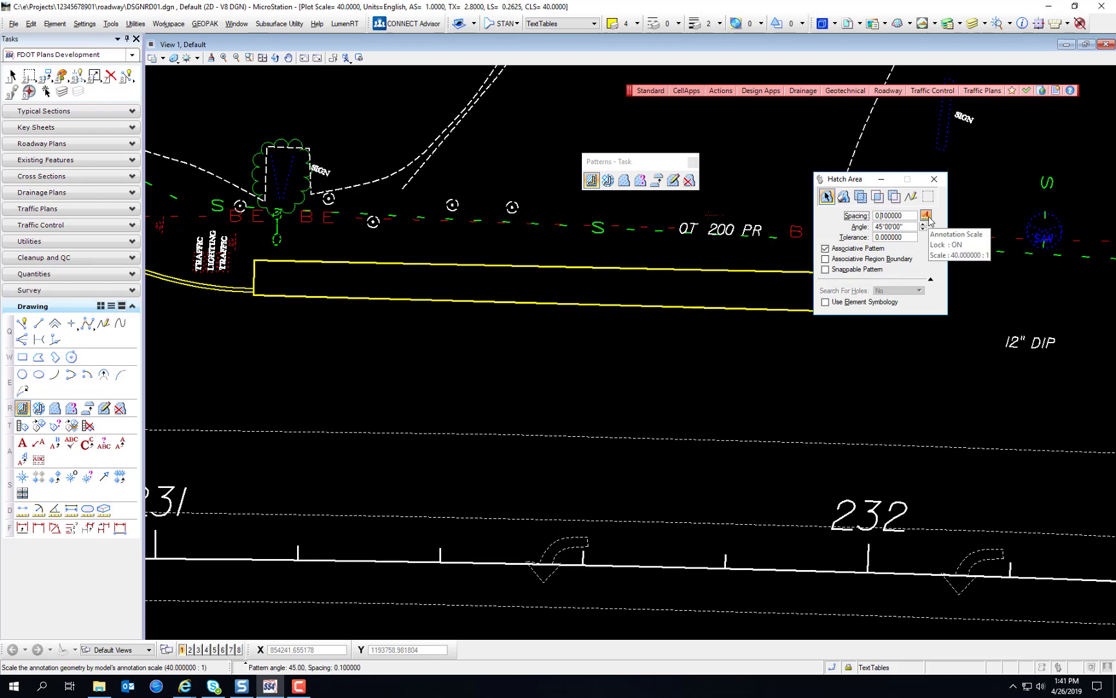
left_click(910, 229)
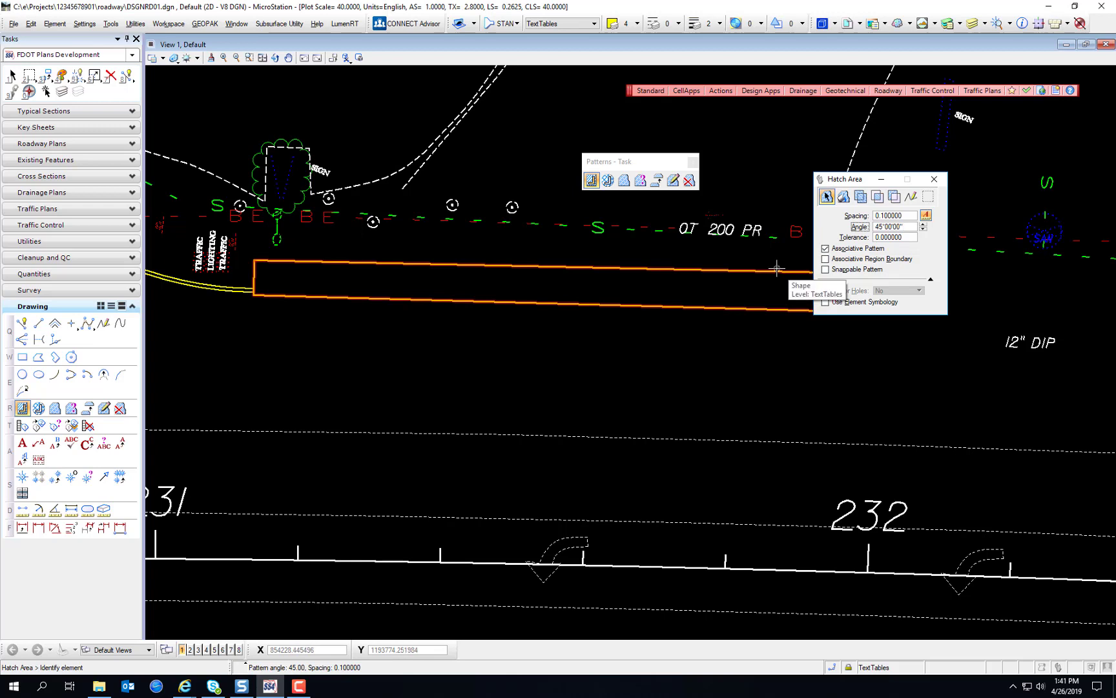
left_click(578, 266)
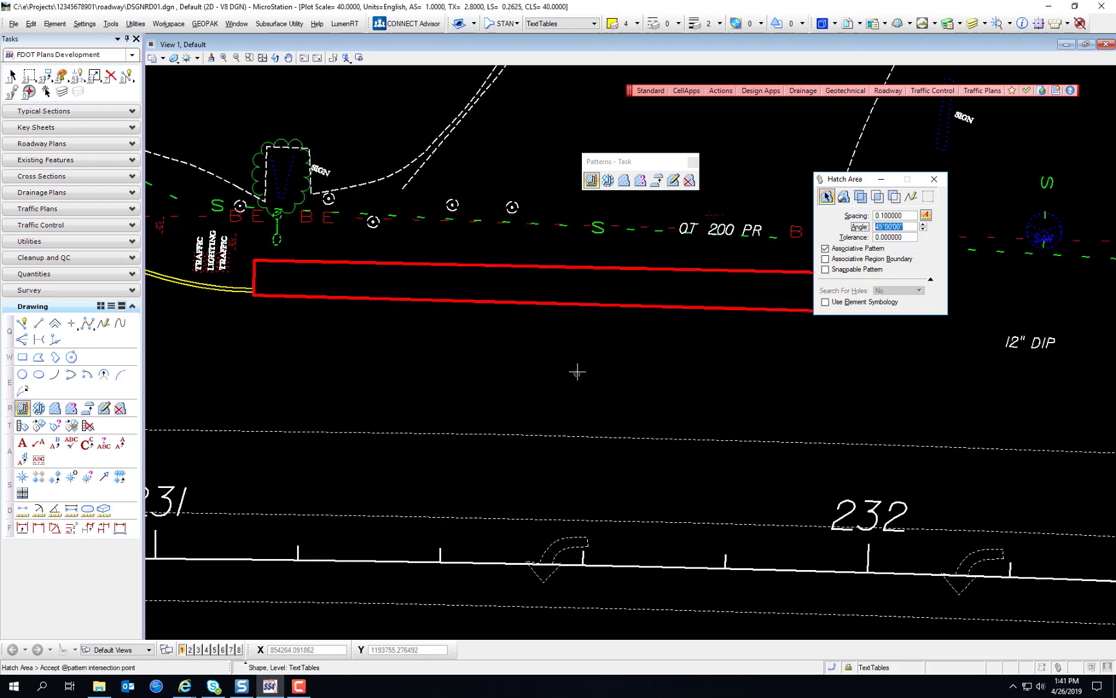
left_click(624, 352)
Step: Undo the first hatch and re-hatch the sawcut rectangle at 0.05 spacing and 45°
scroll(651, 369, "down", 2)
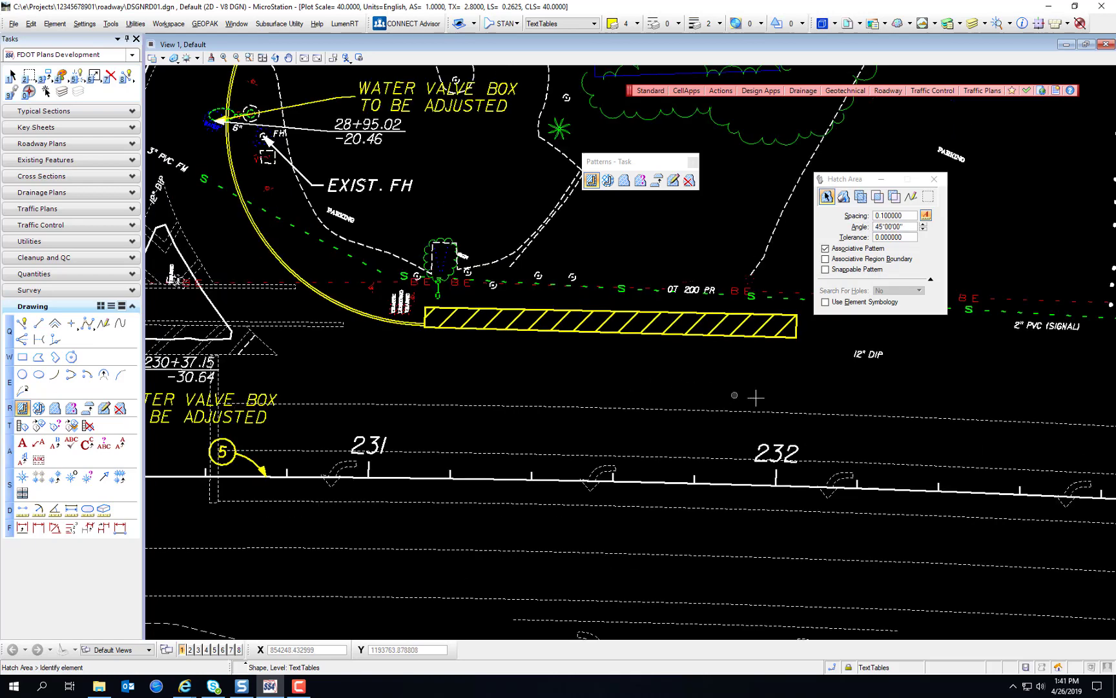
scroll(742, 374, "up", 2)
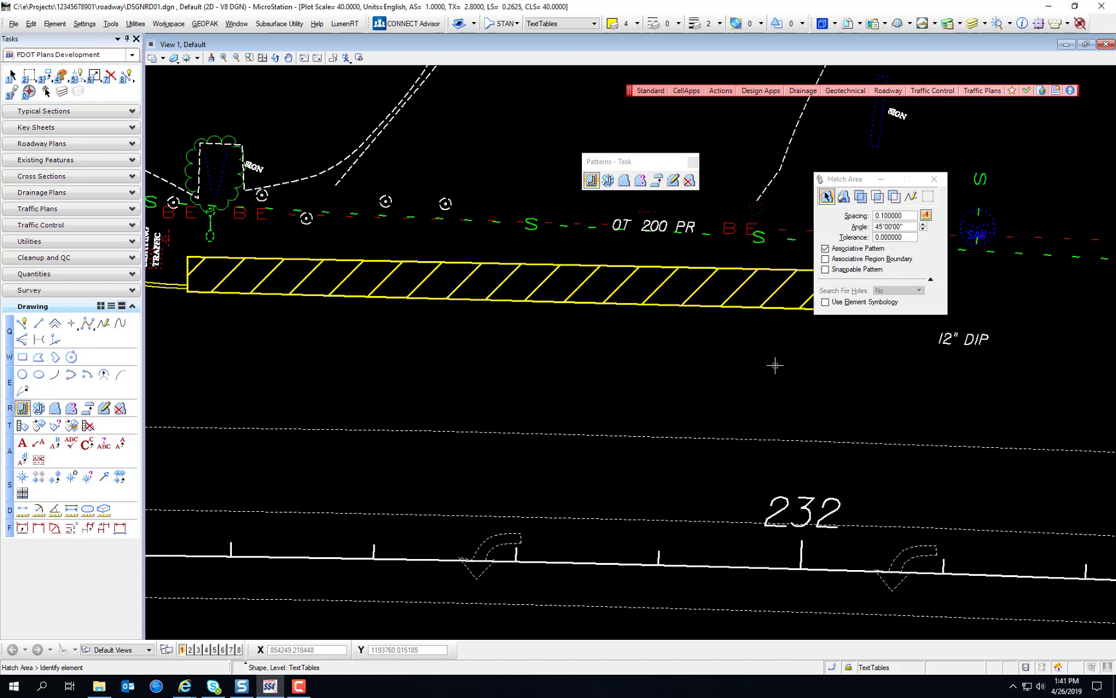
key("ctrl+z")
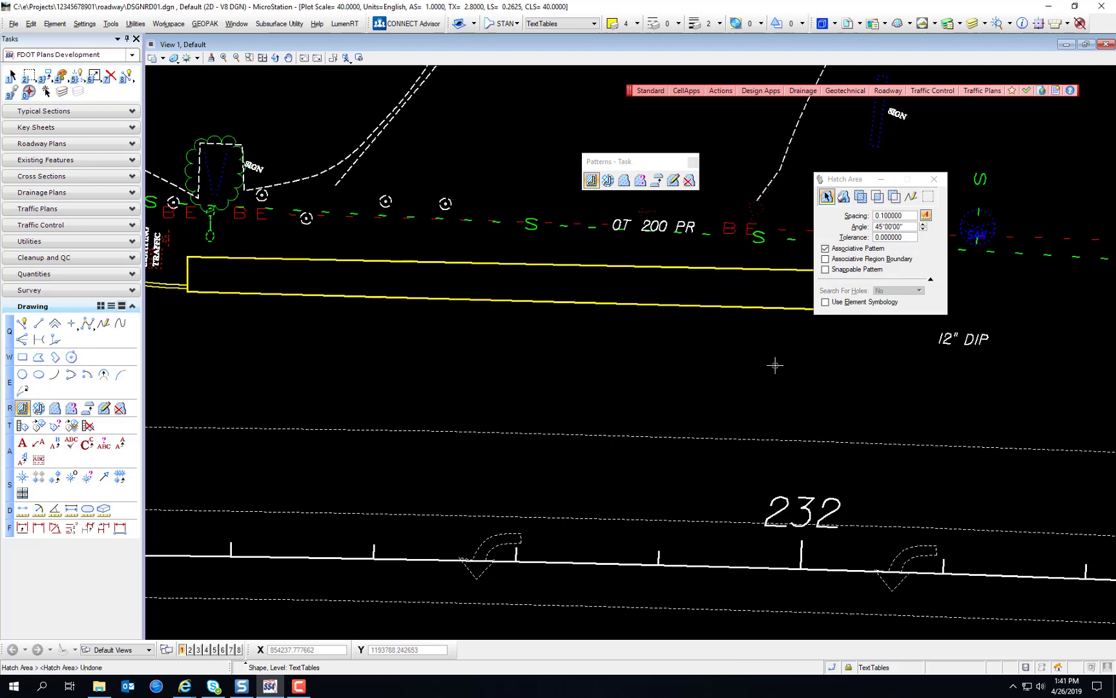
left_click(908, 219)
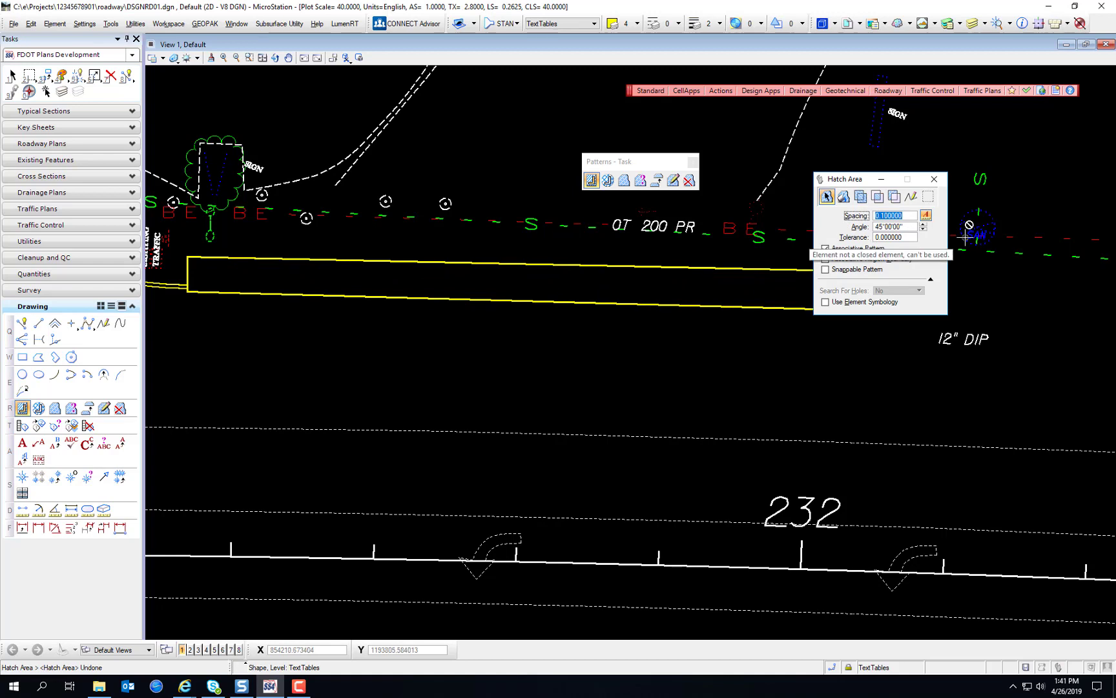
key("BackSpace")
type(".05")
key("Tab")
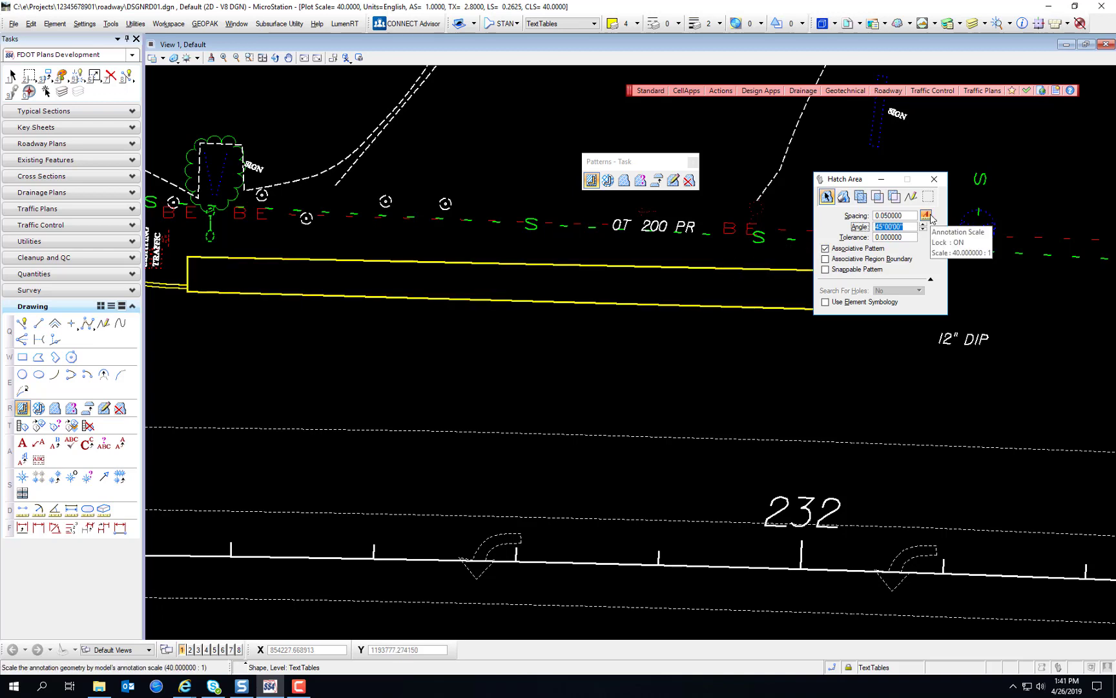
left_click(764, 270)
left_click(705, 374)
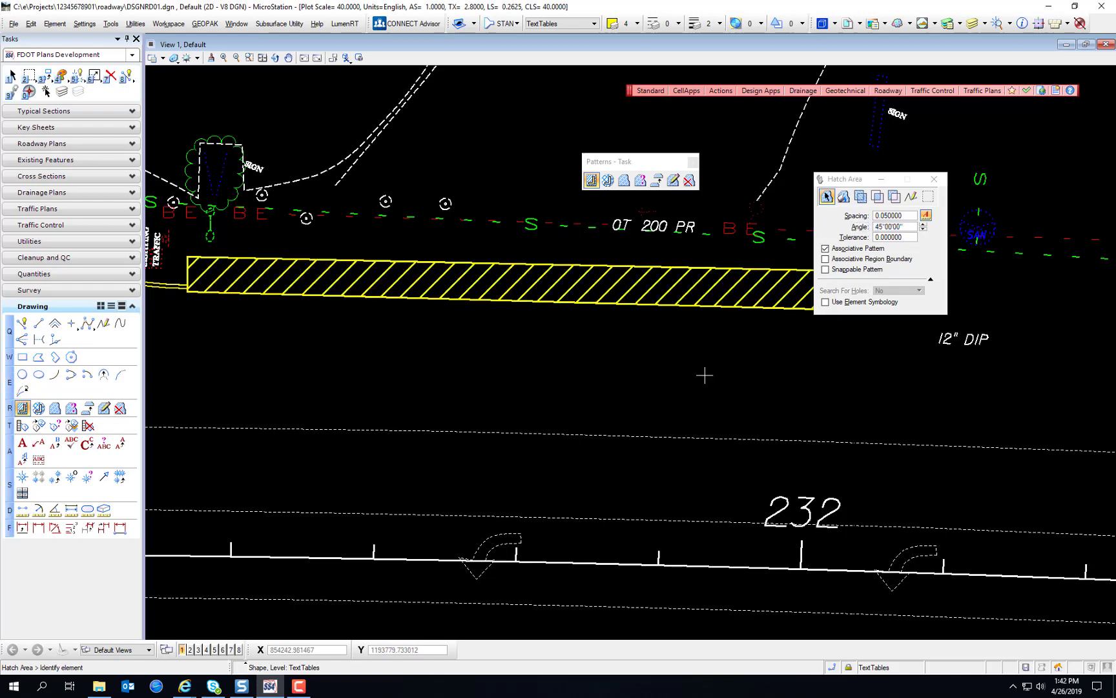
scroll(705, 374, "down", 2)
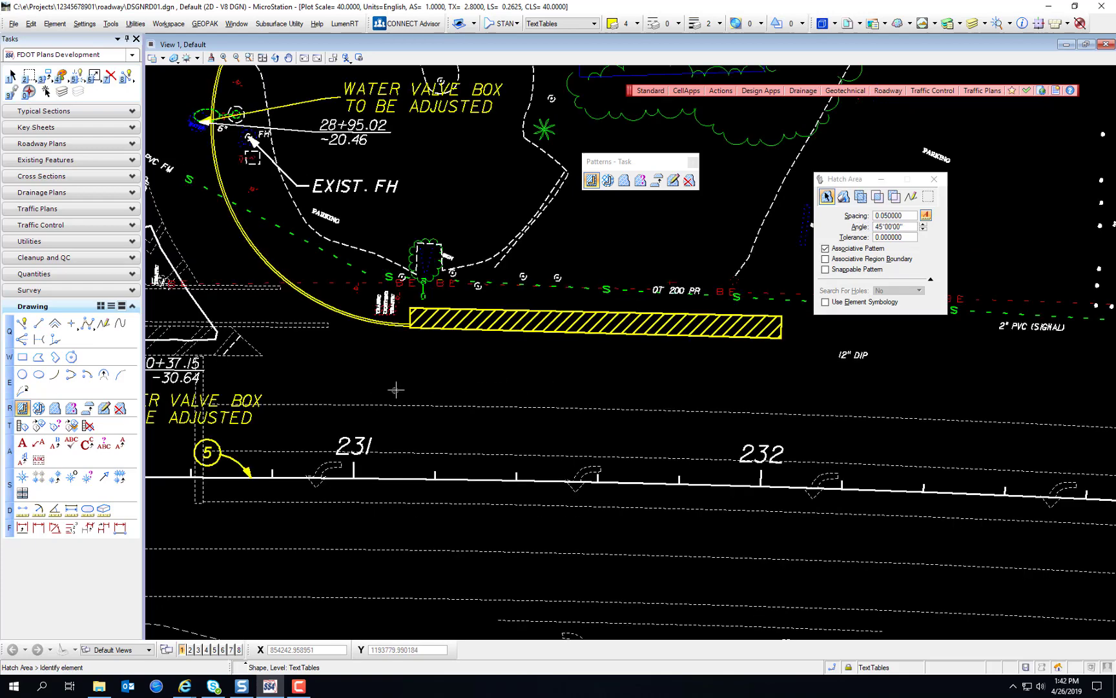
Step: Delete the 0.05-spaced hatch from the sawcut rectangle with Delete Pattern
left_click(689, 180)
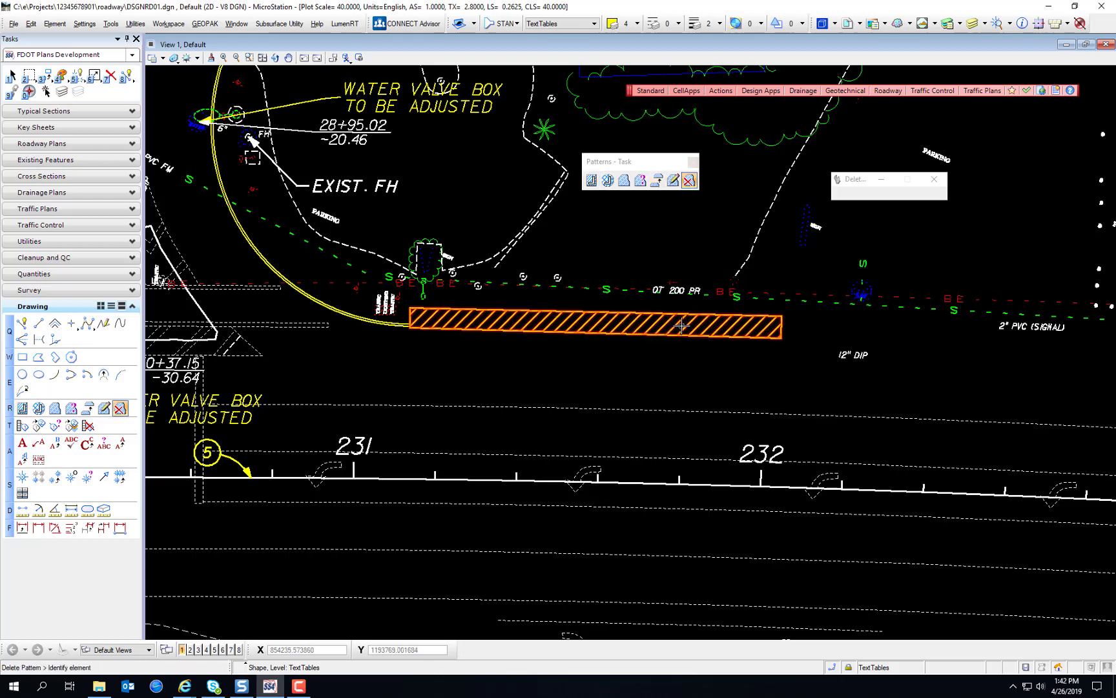
left_click(686, 326)
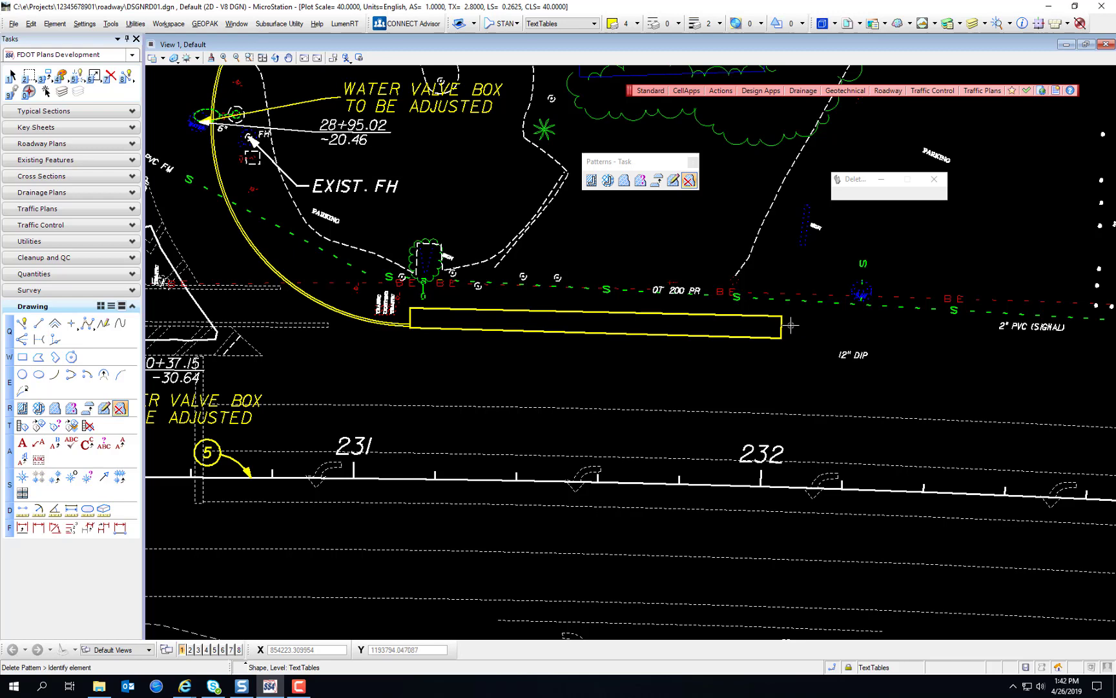
Step: Set Crosshatch Area to 0.05 spacing in both directions with angles of 65° and -65°
left_click(607, 182)
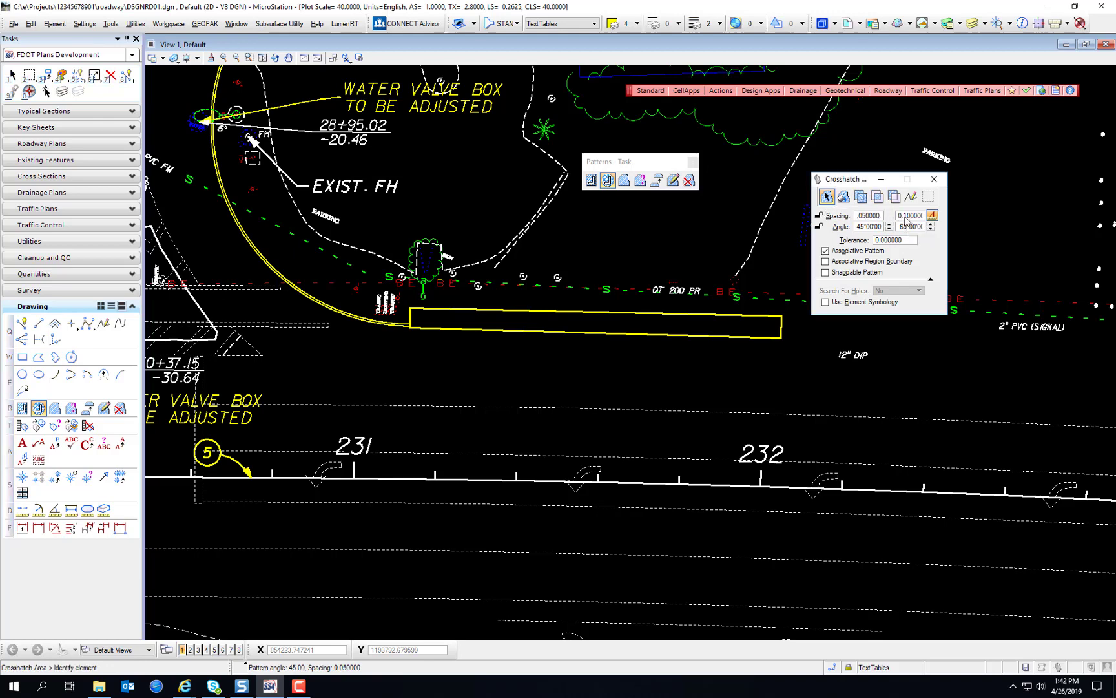
double_click(906, 220)
type("0")
type(".05")
key("Tab")
type("-65")
key("Tab")
type("65")
key("Tab")
left_click(844, 197)
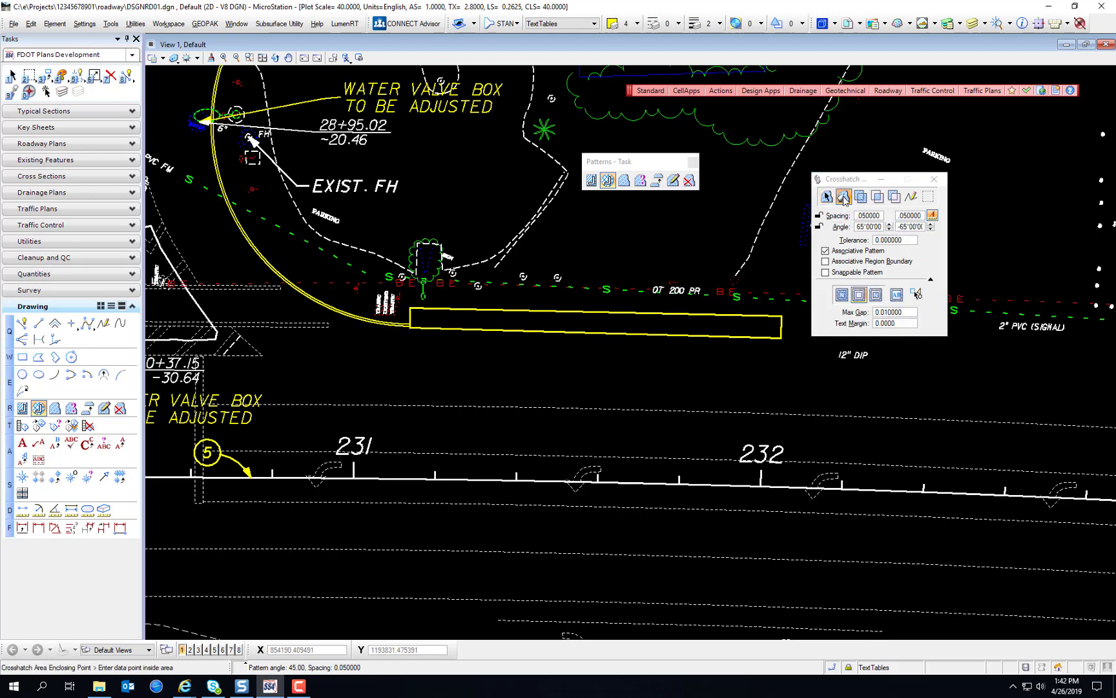
left_click(711, 330)
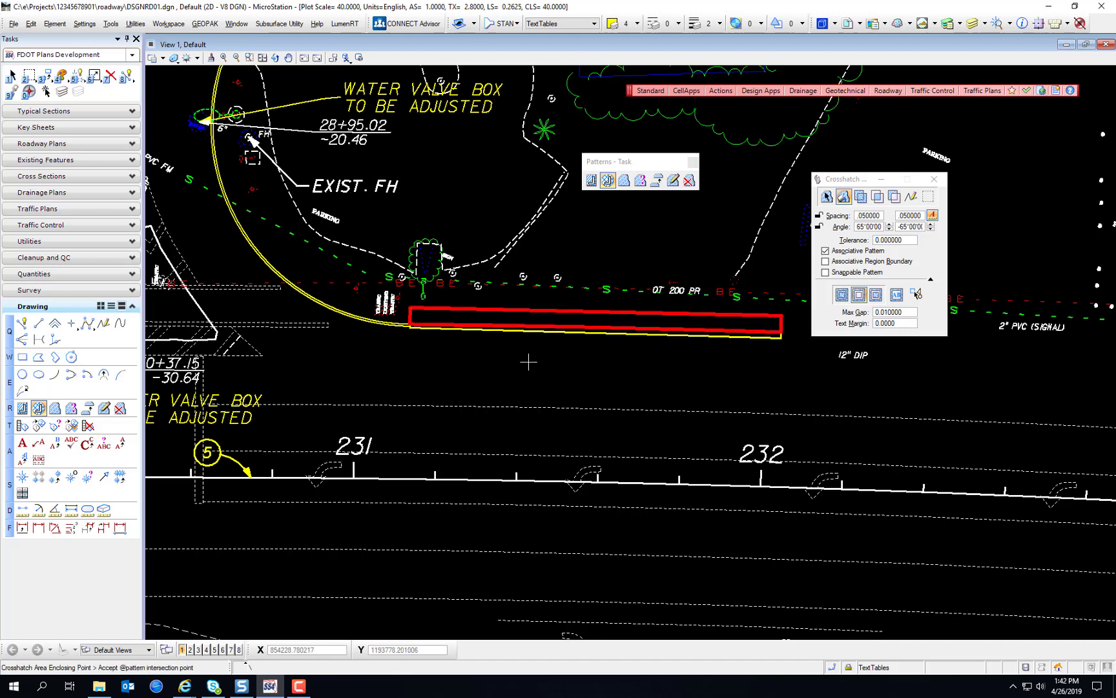
scroll(551, 347, "up", 2)
scroll(695, 356, "up", 2)
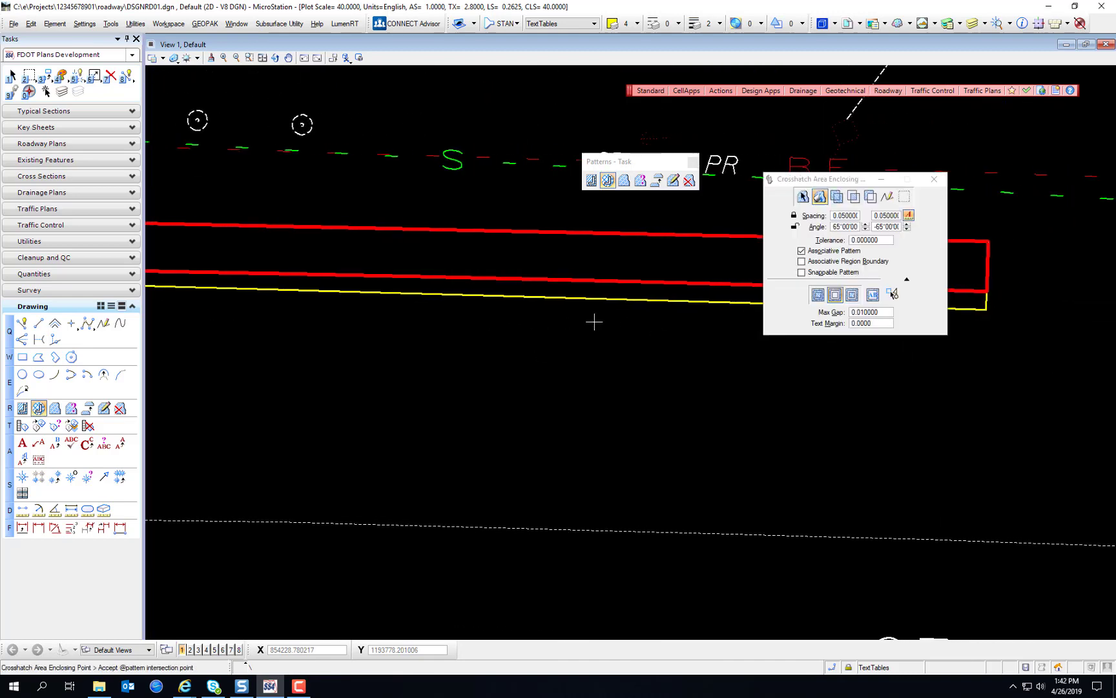
right_click(616, 263)
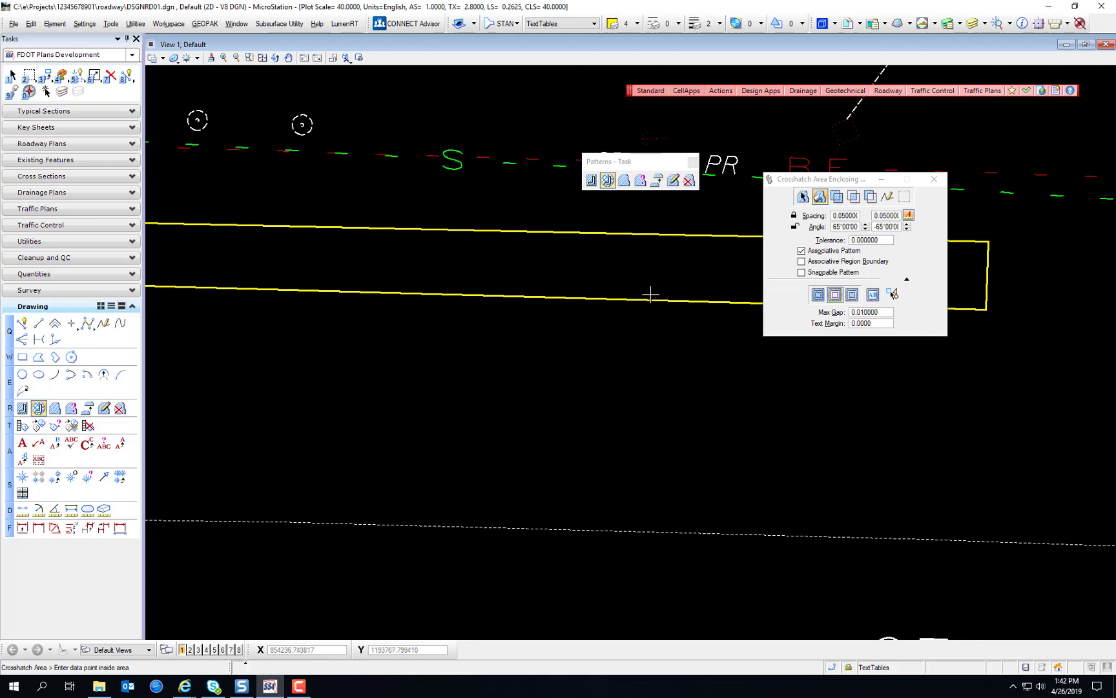
left_click(651, 240)
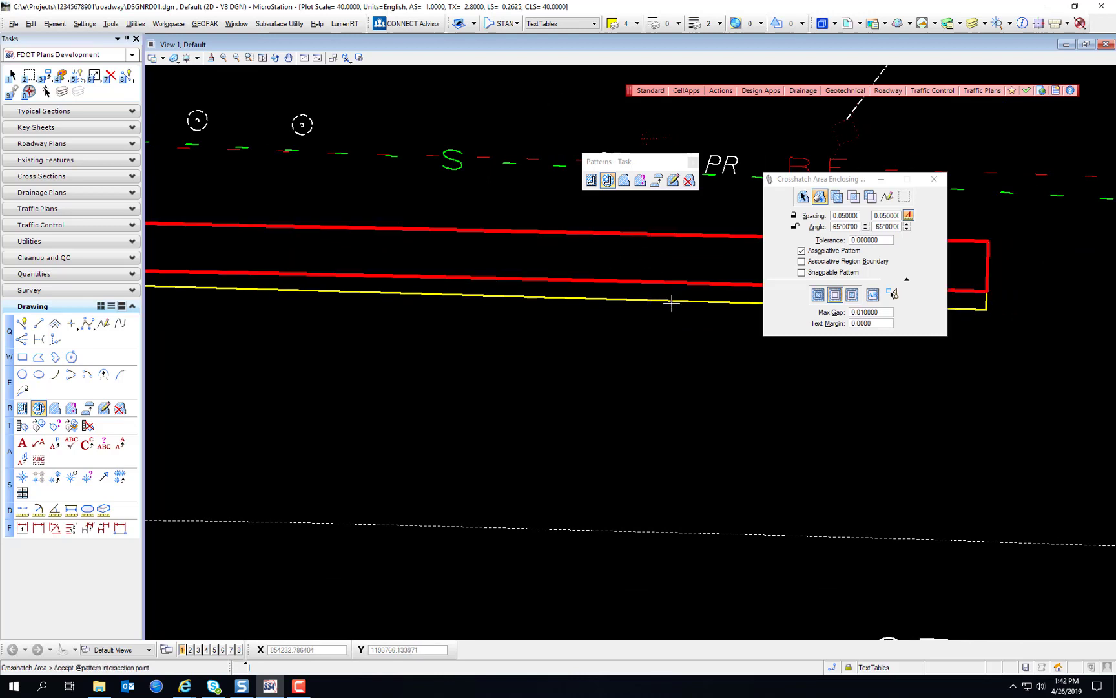
mouse_move(539, 410)
middle_mouse_down()
mouse_move(558, 424)
mouse_move(909, 433)
middle_mouse_up()
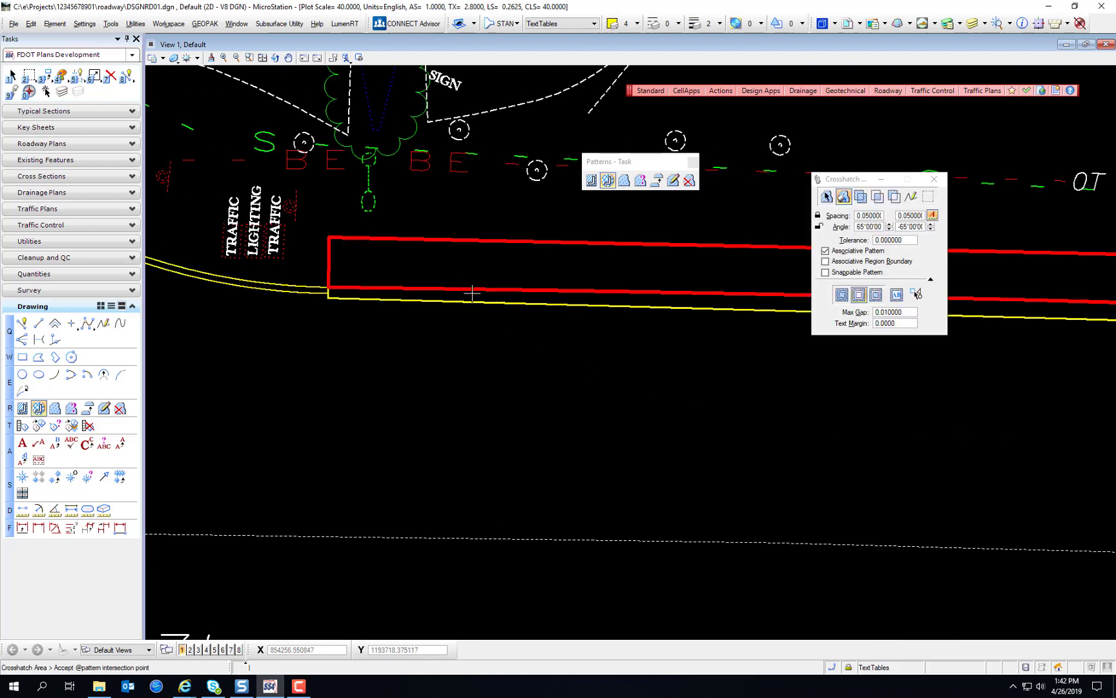
left_click(482, 272)
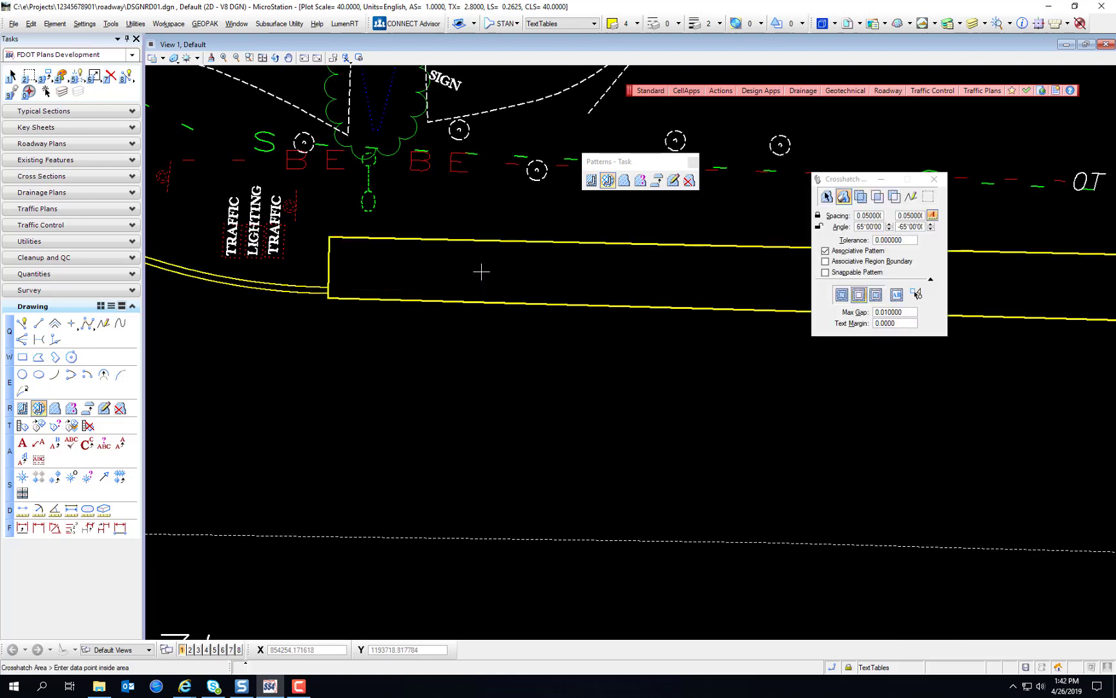
left_click(427, 297)
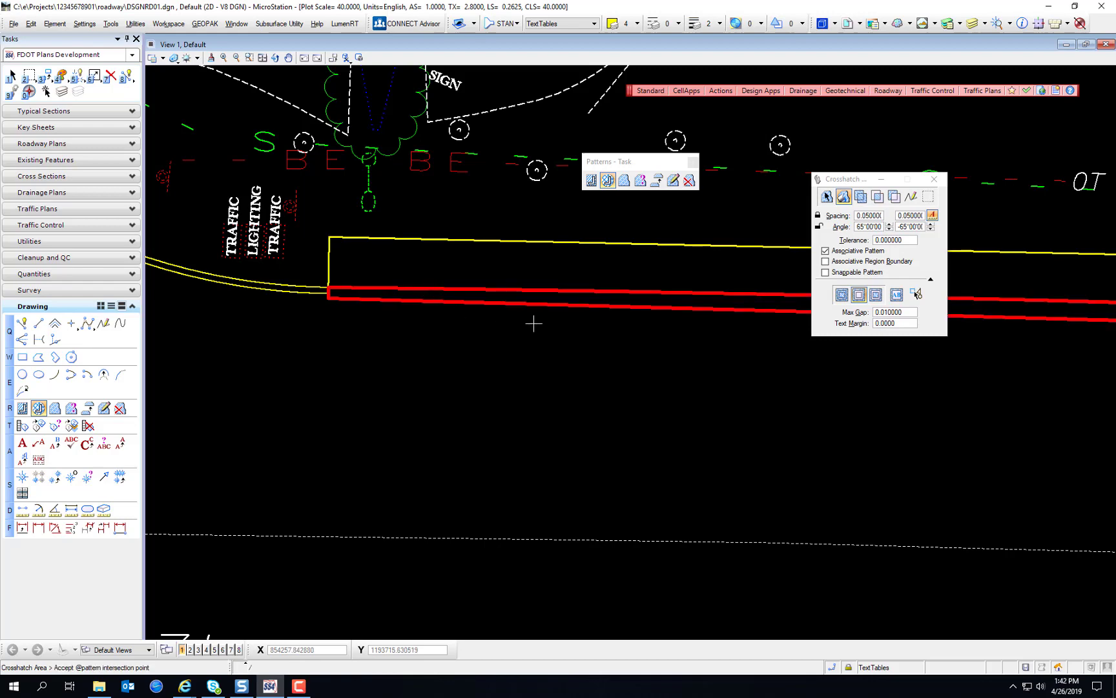
middle_click_drag(827, 378, 561, 411)
scroll(815, 378, "down", 2)
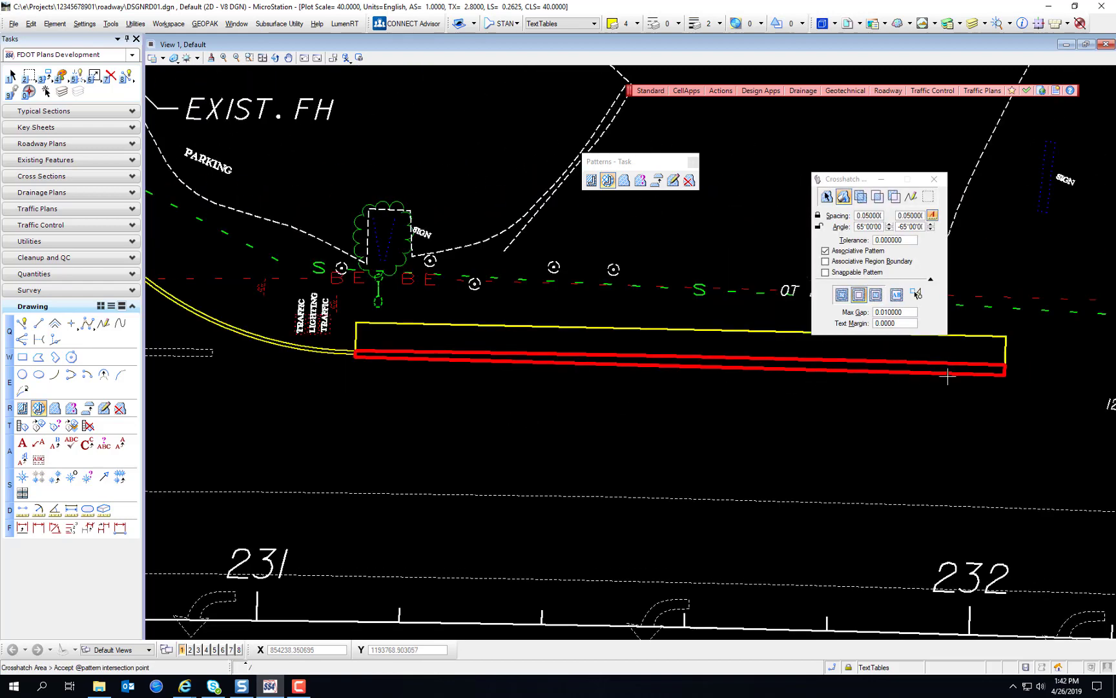
scroll(890, 375, "up", 2)
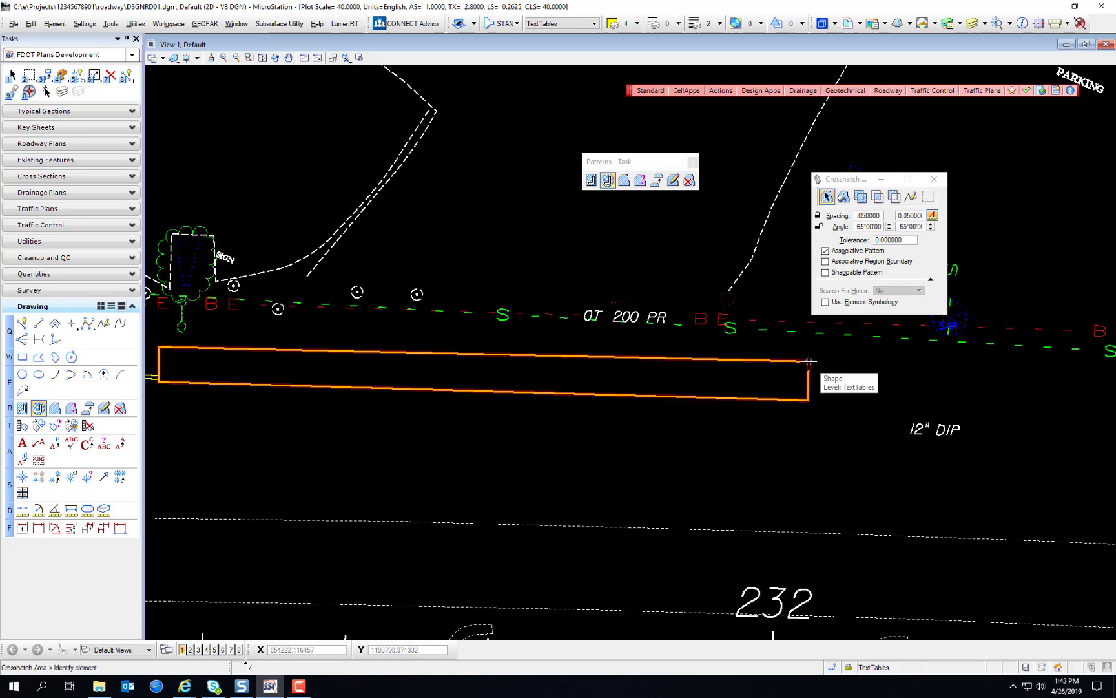
Step: Crosshatch the long sawcut rectangle between stations 231 and 232, then pan to review it
left_click(809, 360)
left_click(890, 399)
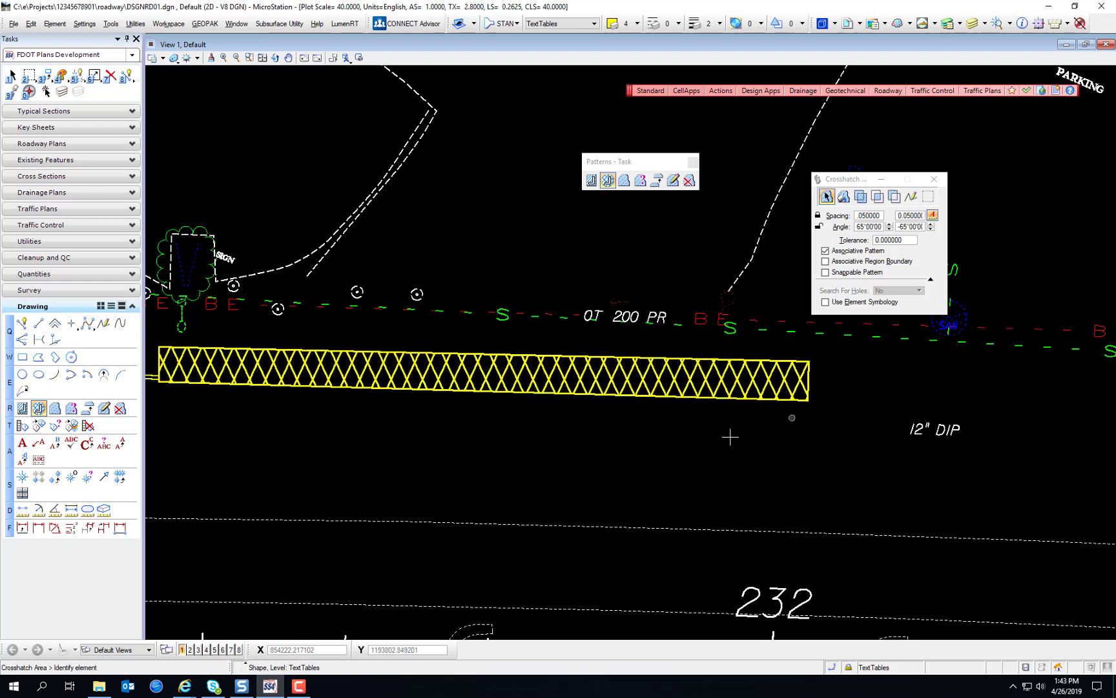
mouse_move(454, 466)
middle_mouse_down()
mouse_move(561, 462)
mouse_move(658, 499)
middle_mouse_up()
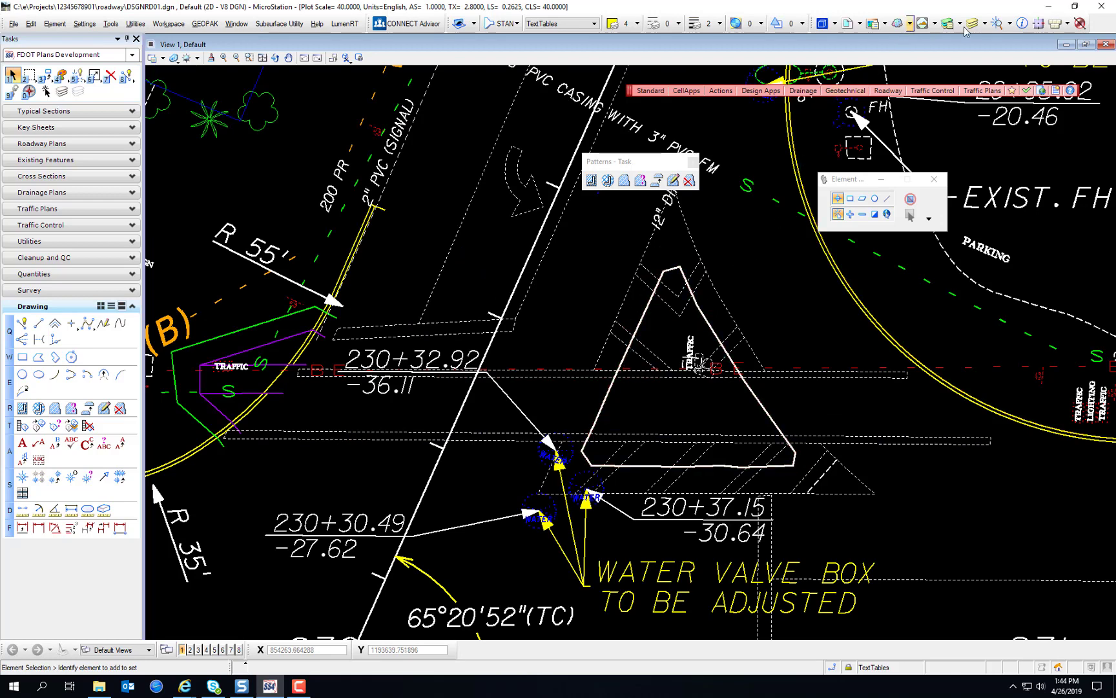
Step: Turn off display of the utilities, survey topo and remaining reference attachments
left_click(860, 26)
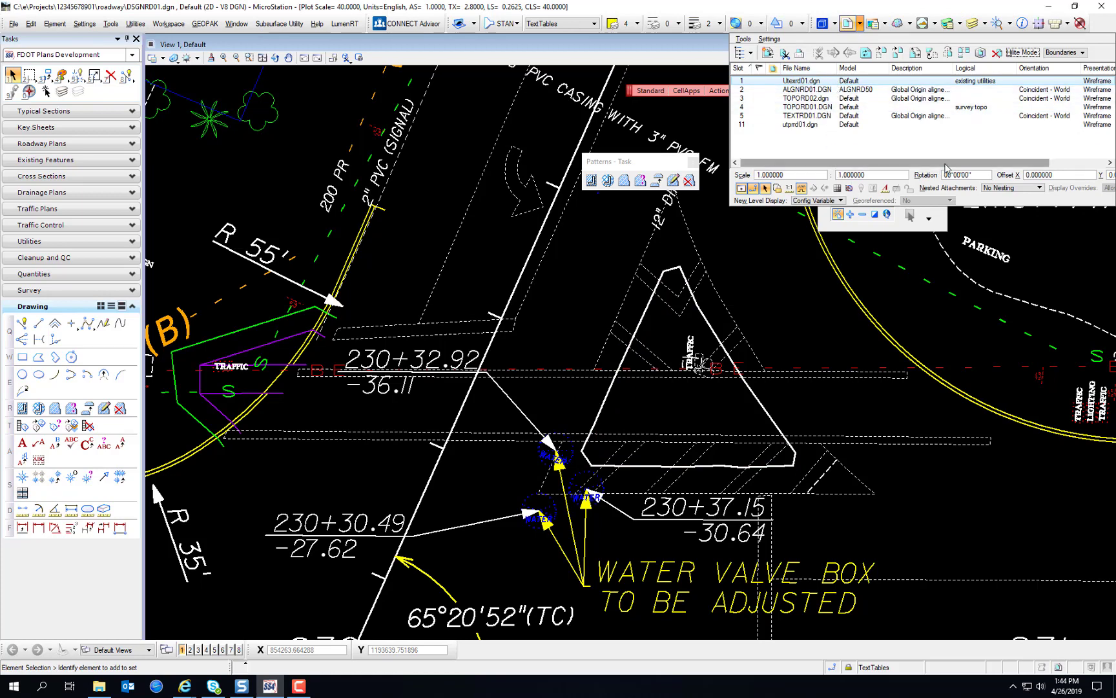
left_click_drag(943, 164, 1021, 165)
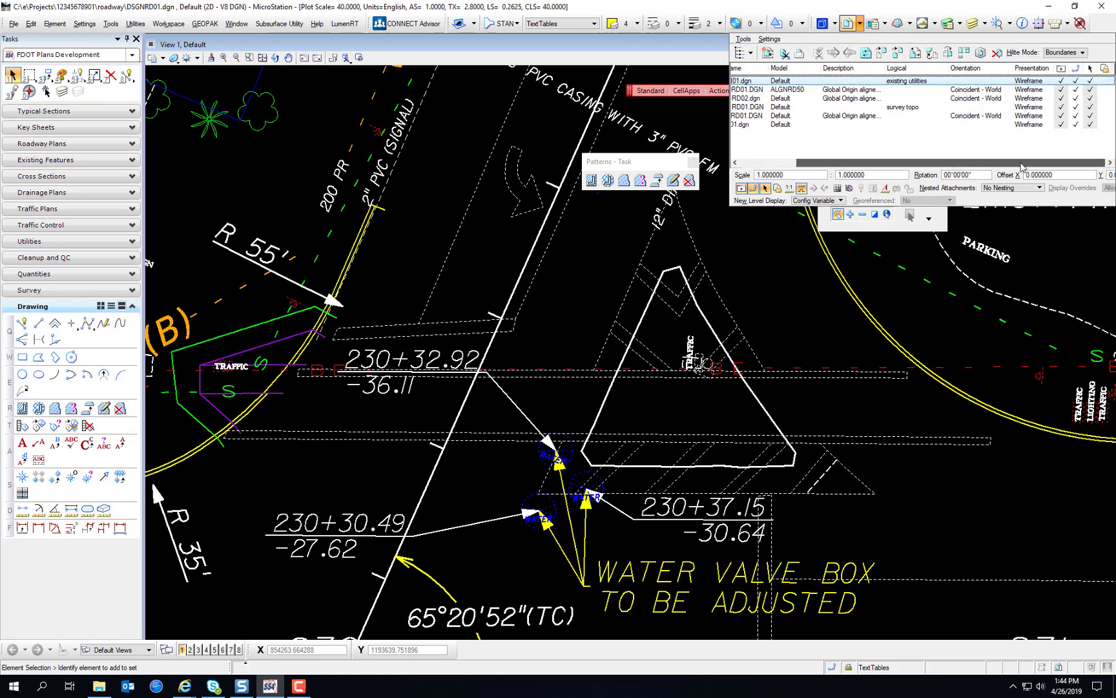
left_click(1062, 81)
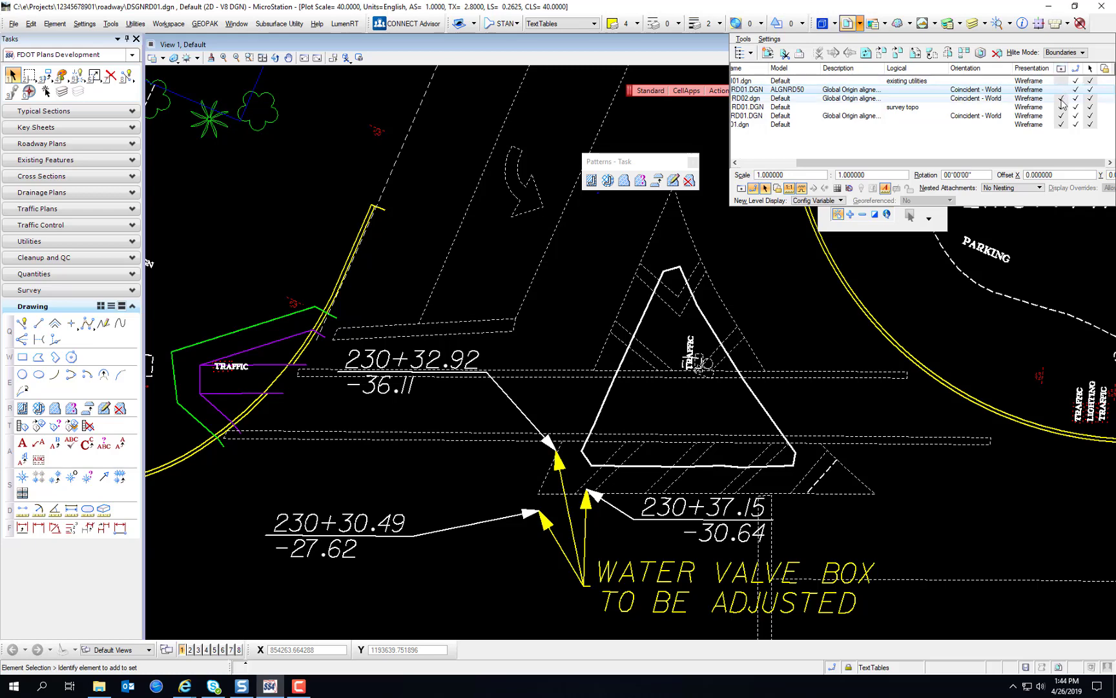
left_click(859, 25)
left_click(859, 26)
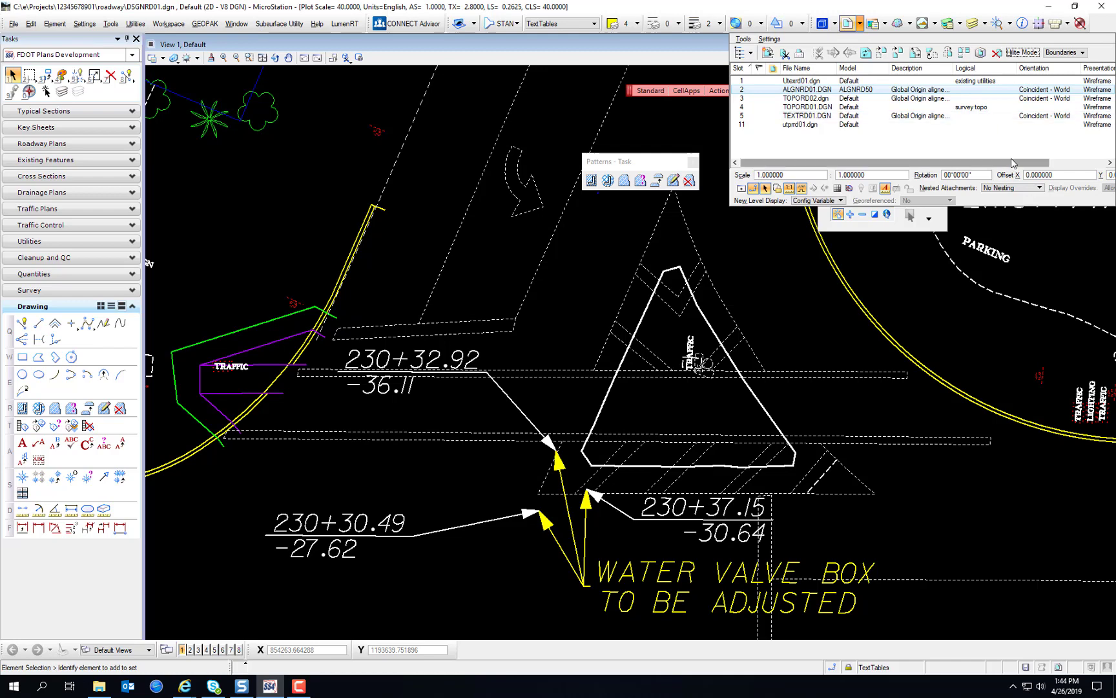
left_click(1059, 167)
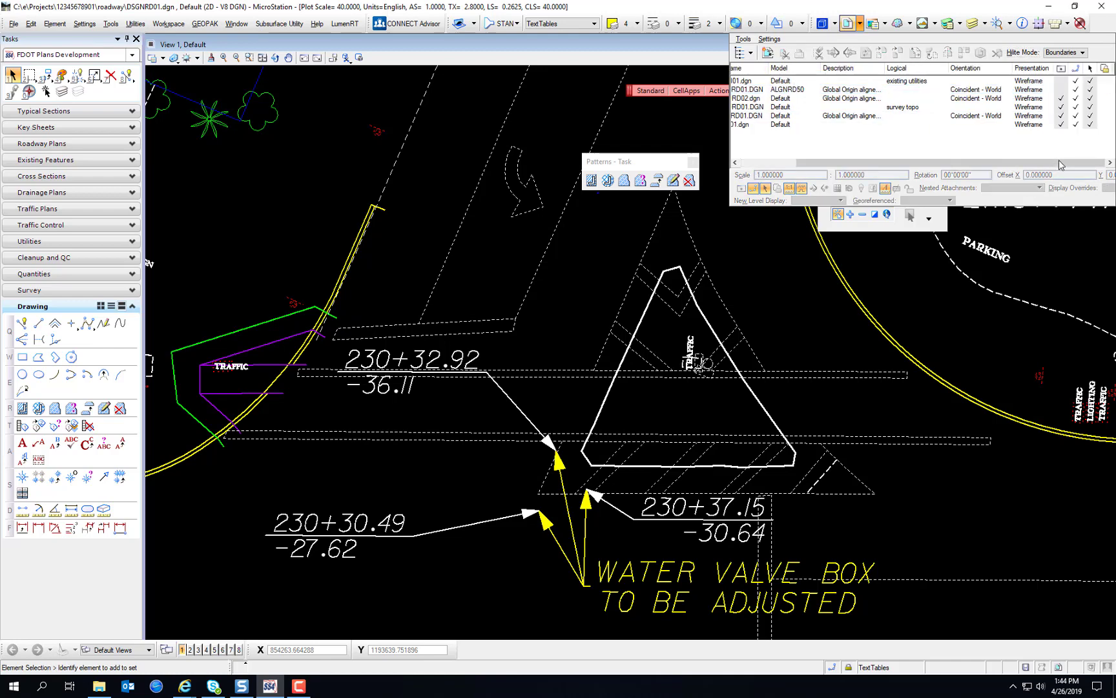
left_click(1061, 106)
left_click(1062, 115)
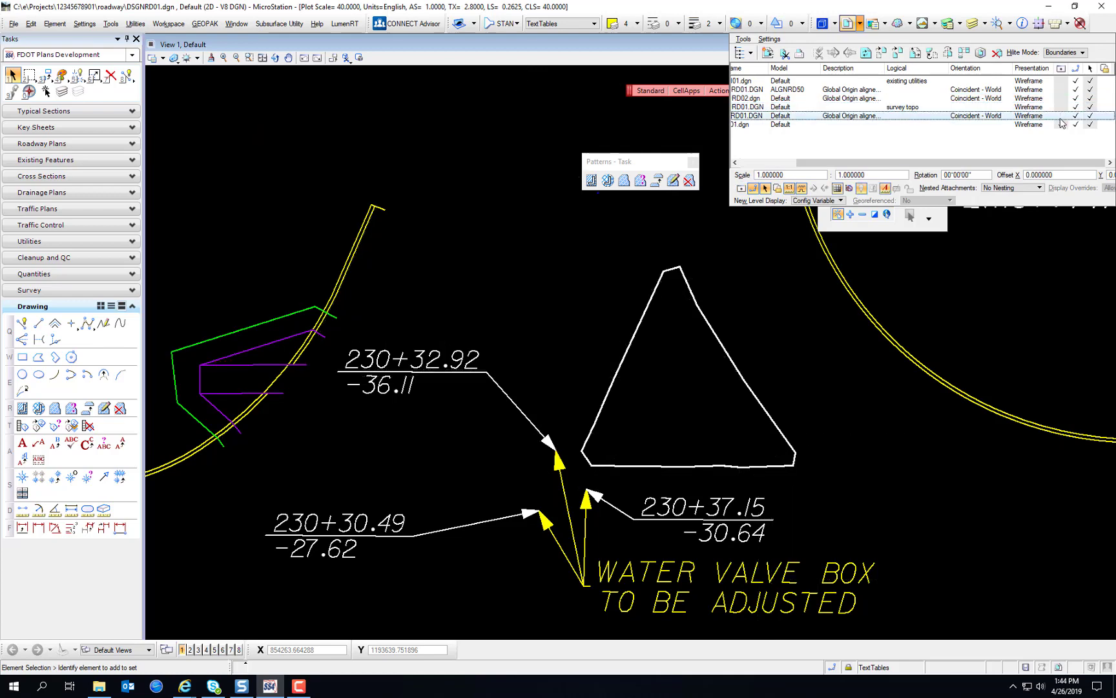
left_click(1061, 124)
left_click(837, 359)
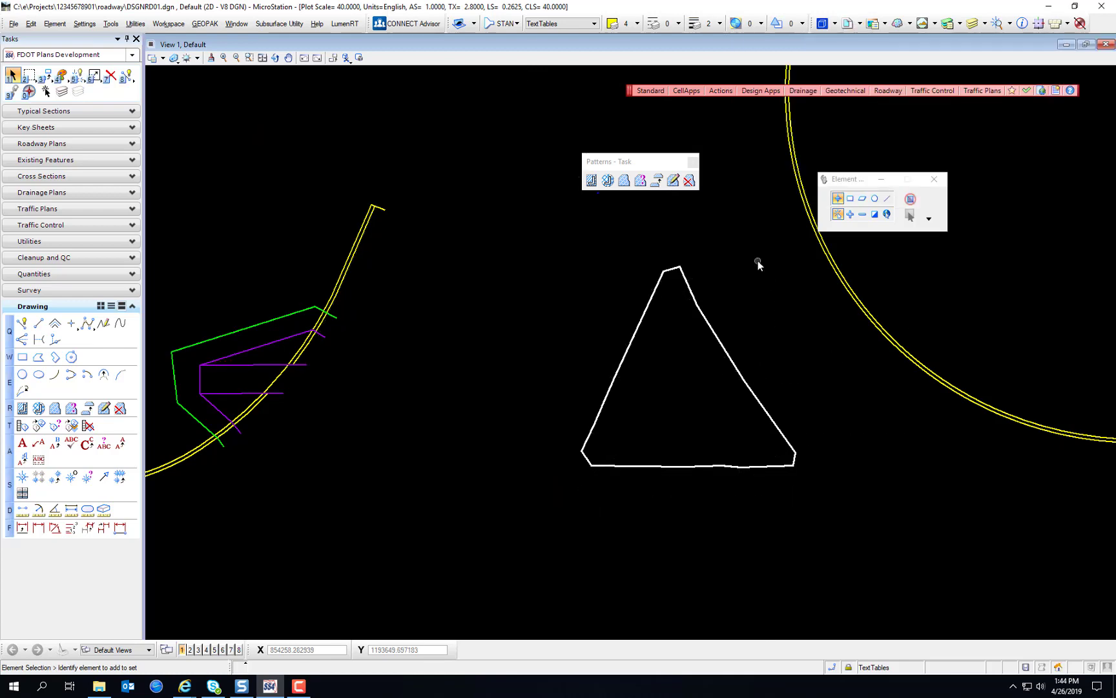
Step: Set Pattern Area to Flood and load PatConc1 from Landscape.cel as the active pattern
left_click(624, 182)
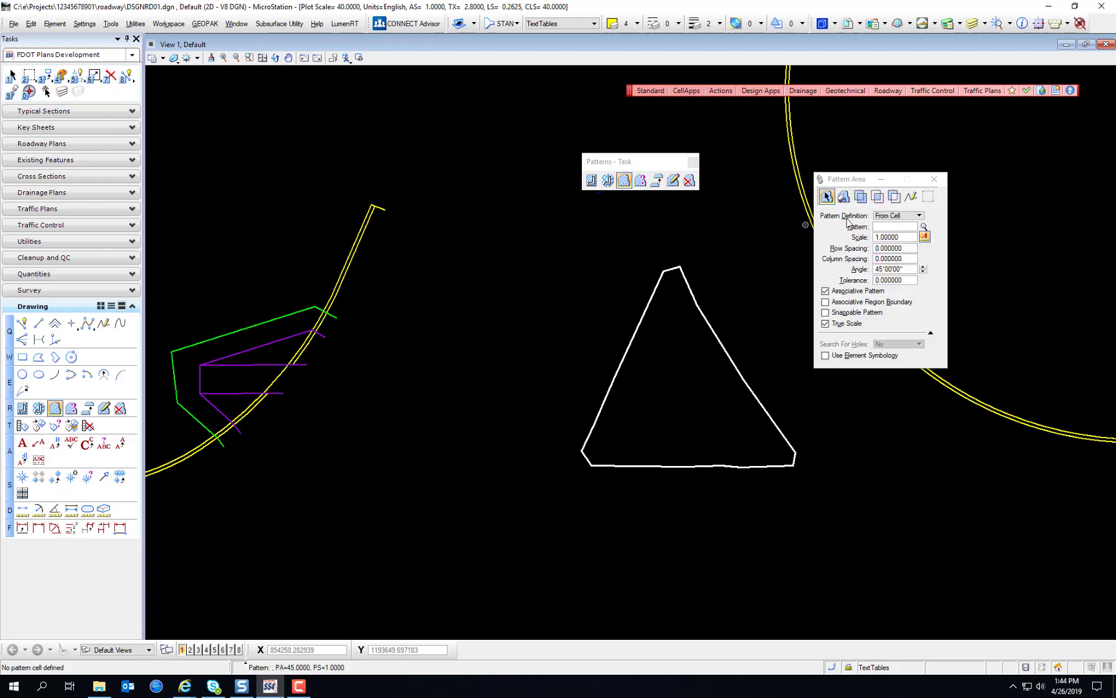
left_click(845, 198)
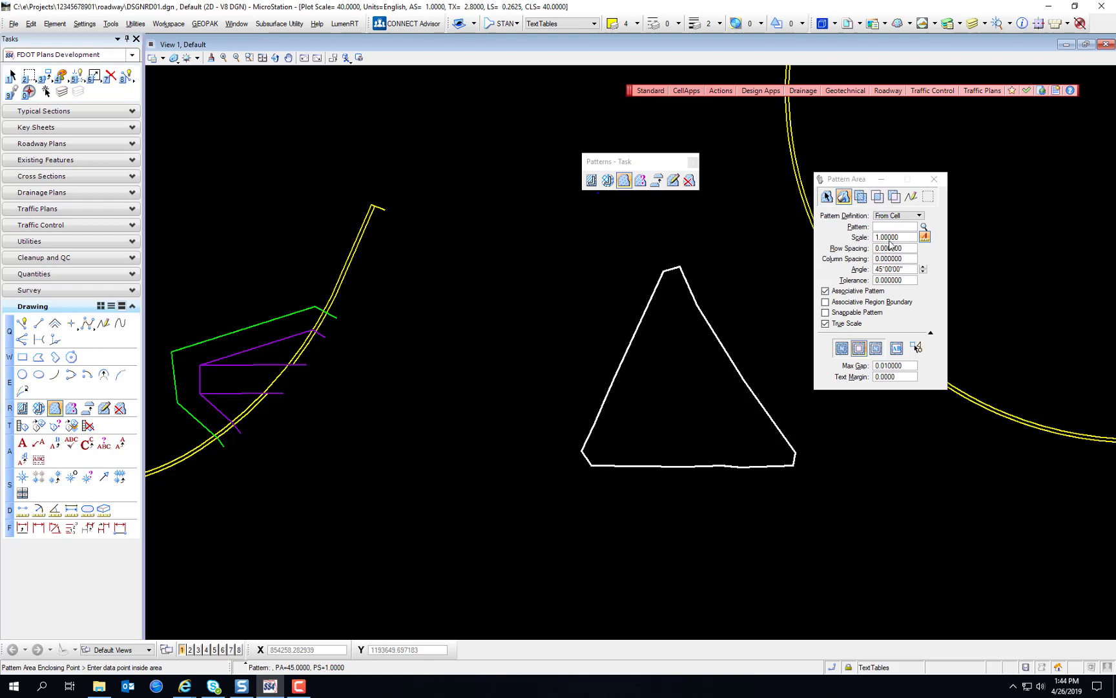
left_click(925, 228)
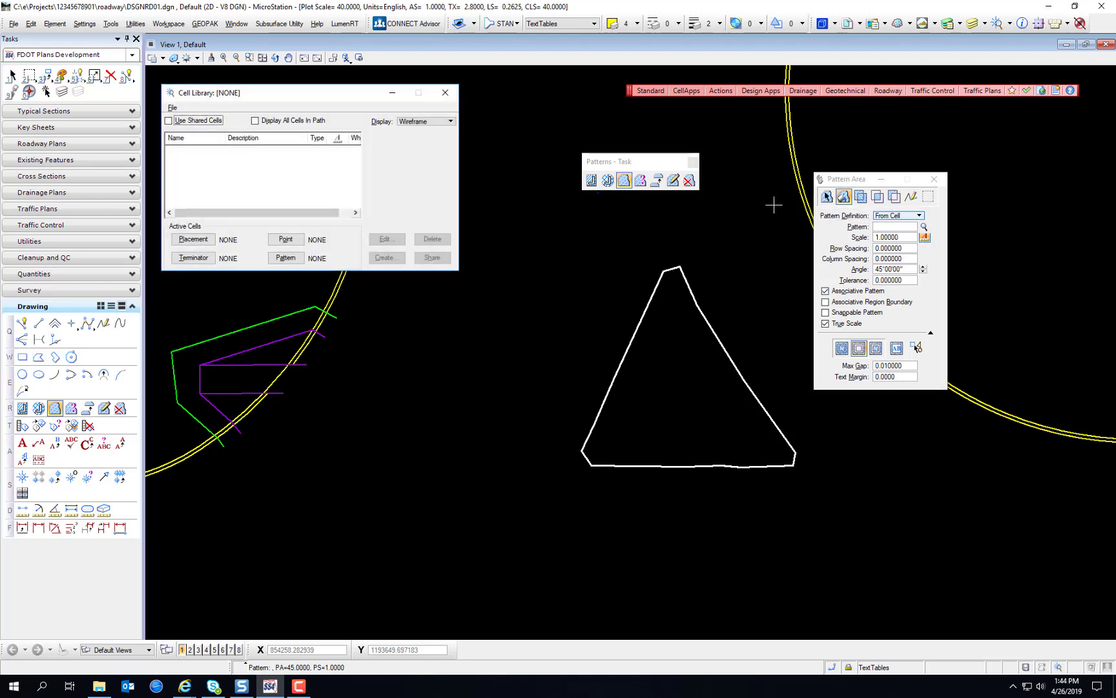
left_click(173, 108)
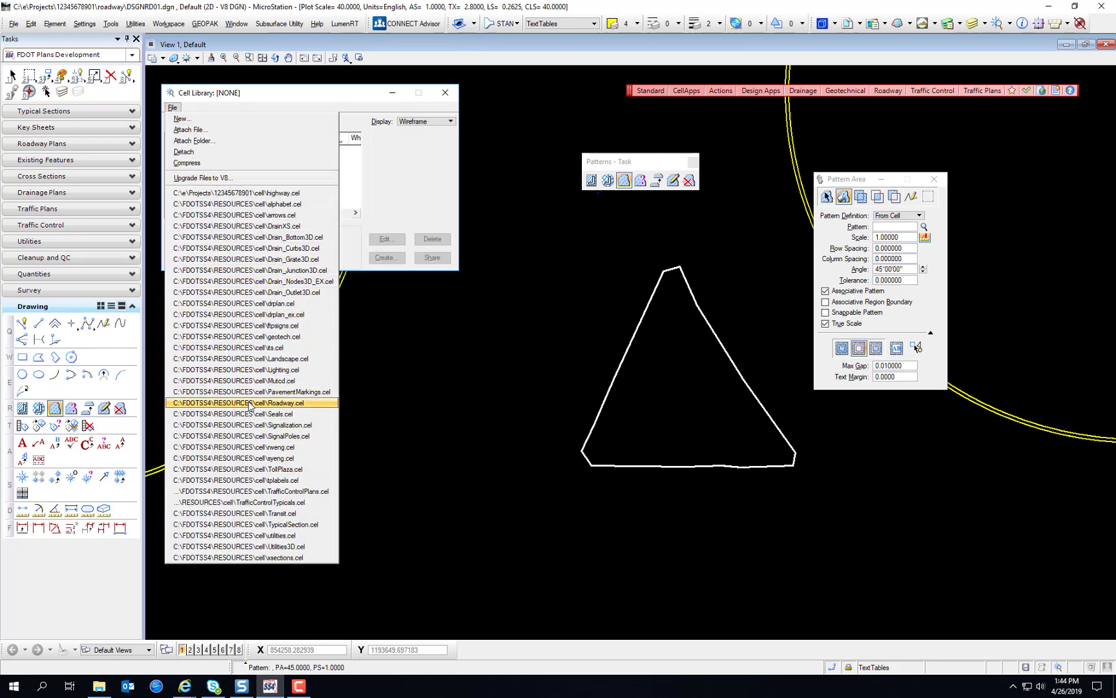
left_click(301, 359)
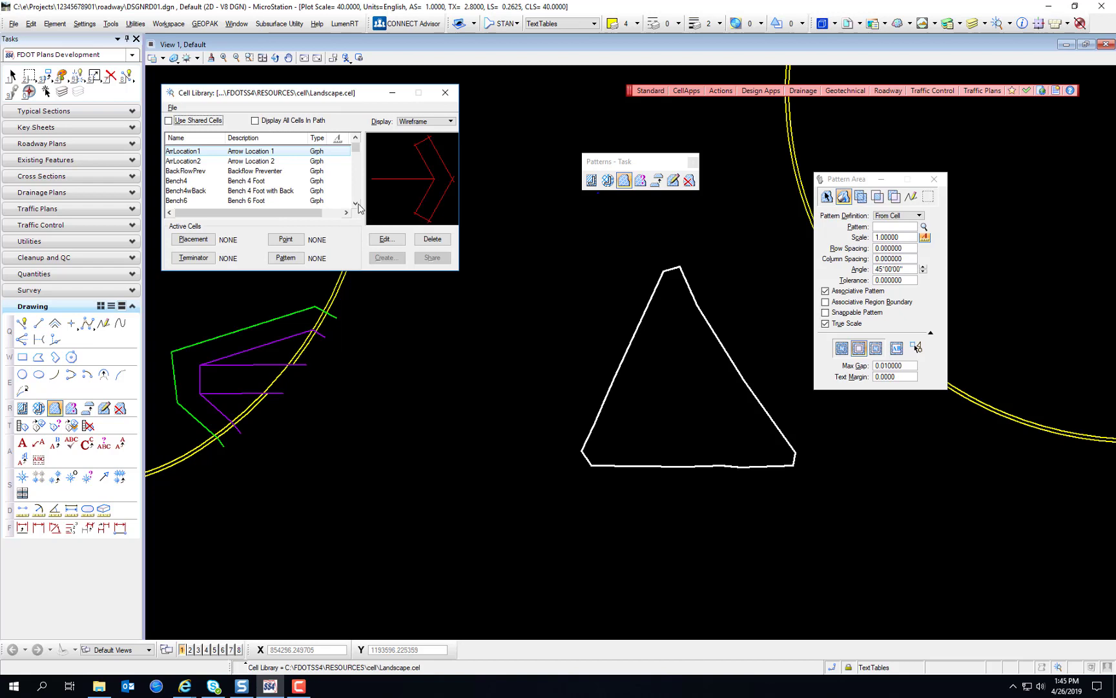
left_click_drag(354, 151, 358, 184)
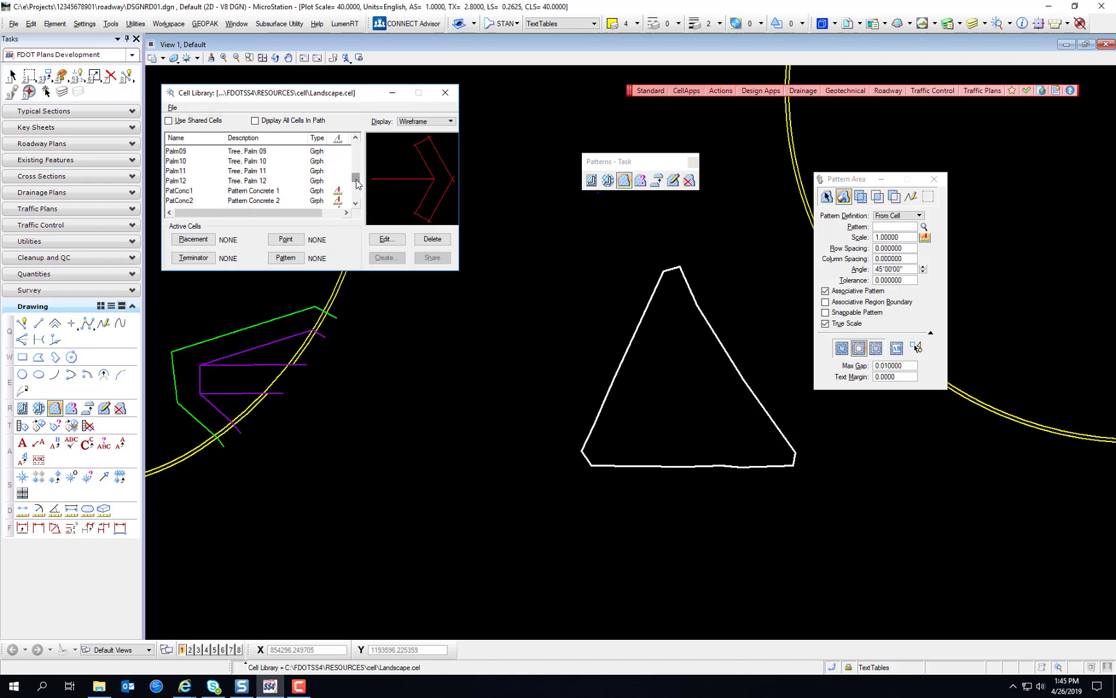
left_click(188, 192)
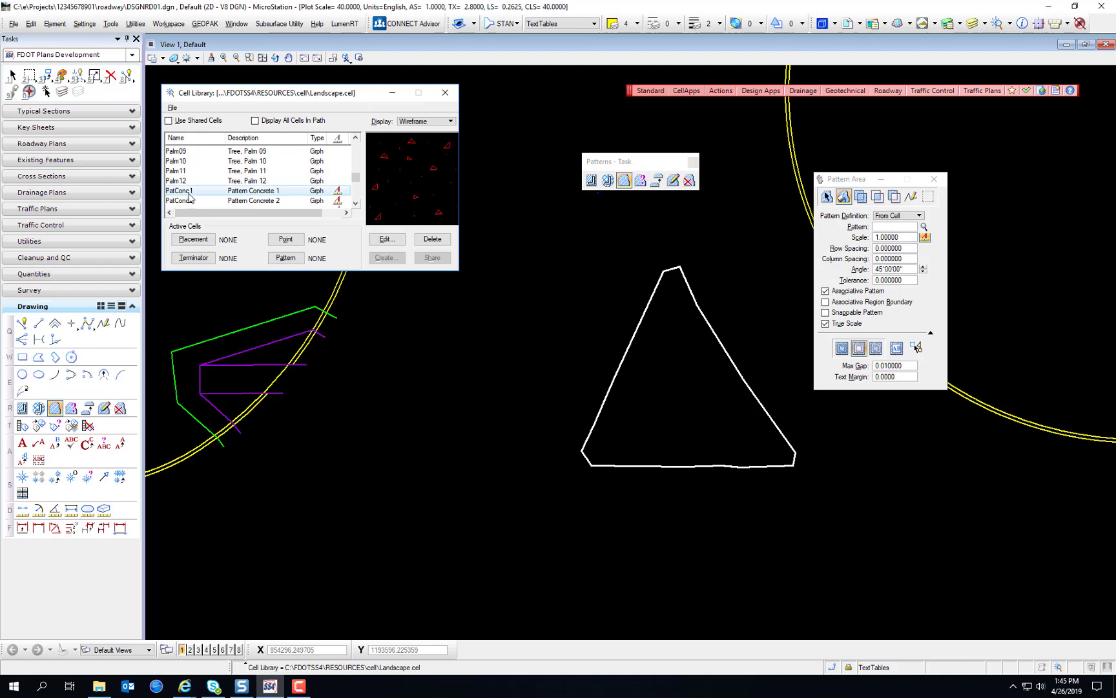
left_click(286, 257)
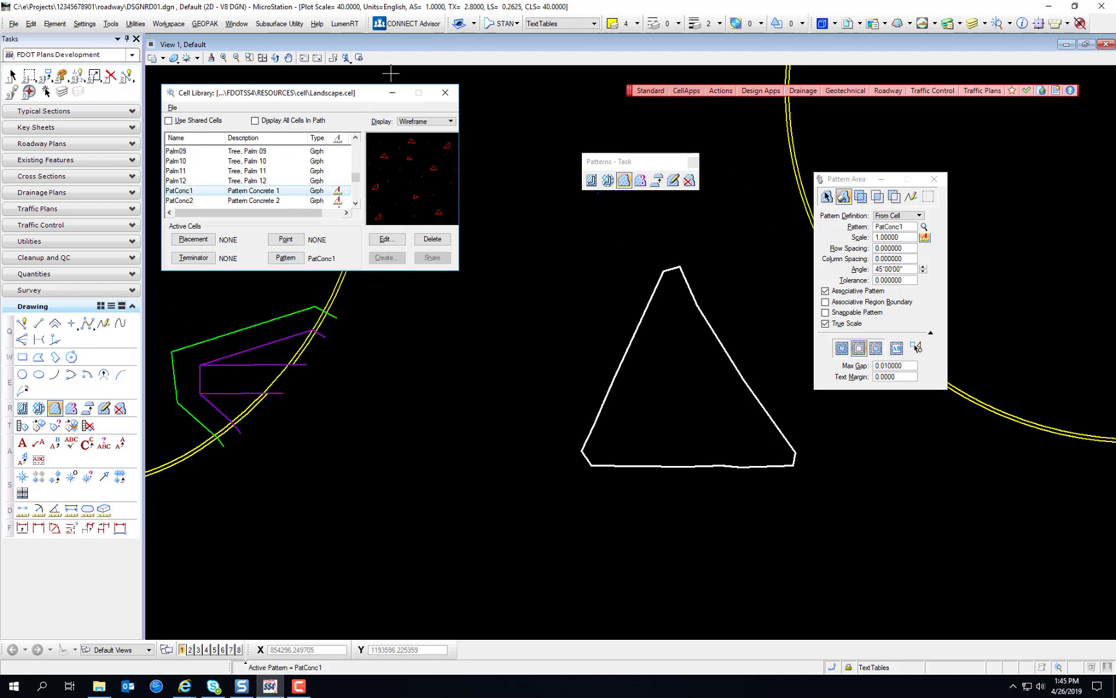
left_click(445, 92)
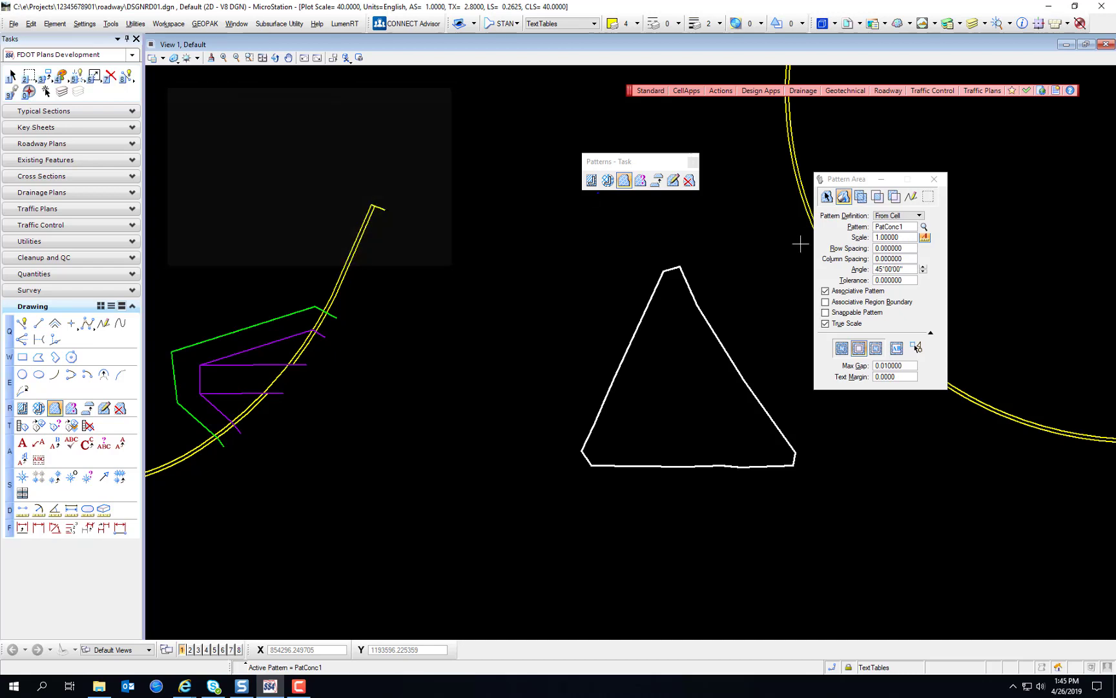
Step: Flood-fill the triangular island with the PatConc1 concrete pattern at scale 1.0 and 45°
left_click(909, 238)
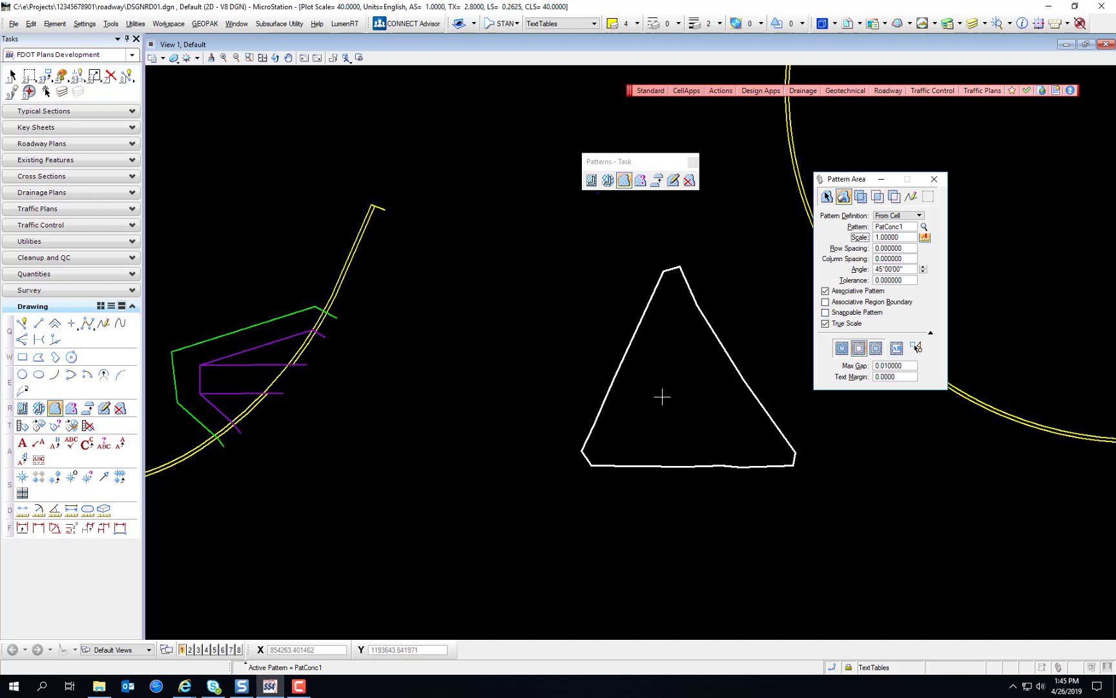
left_click(665, 374)
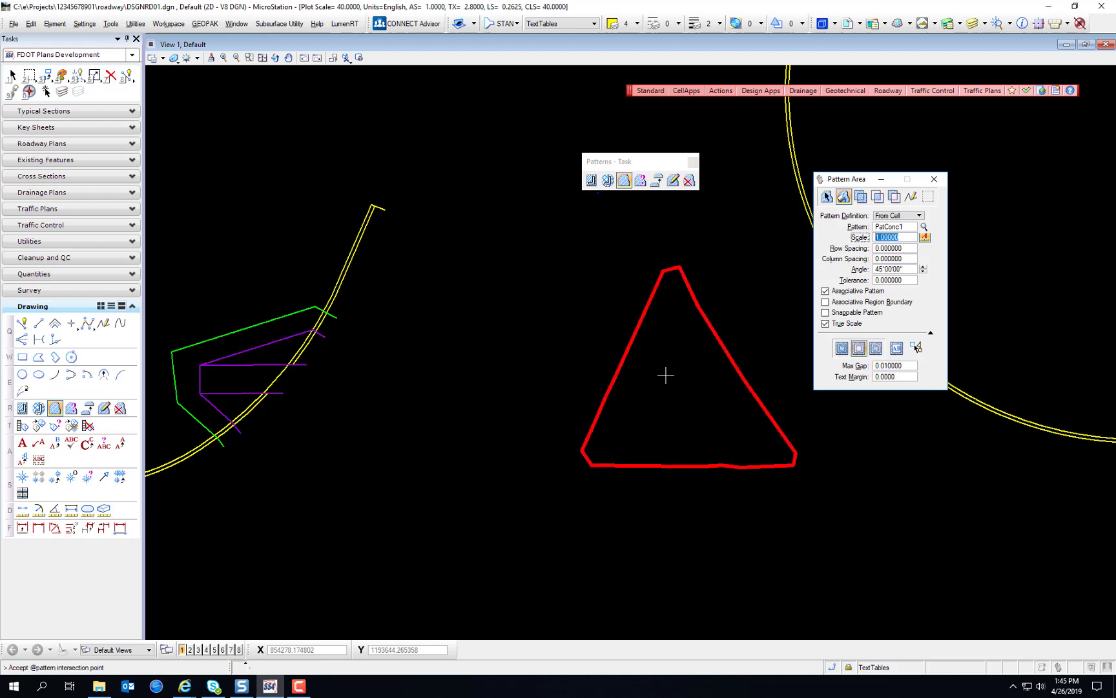
left_click(470, 372)
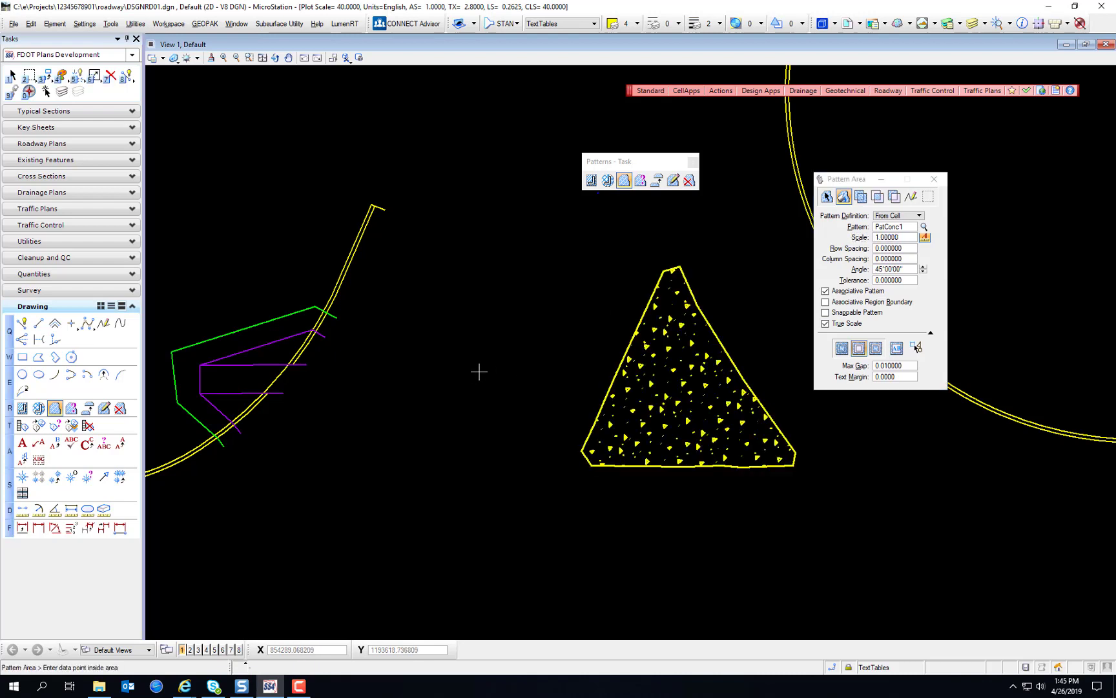